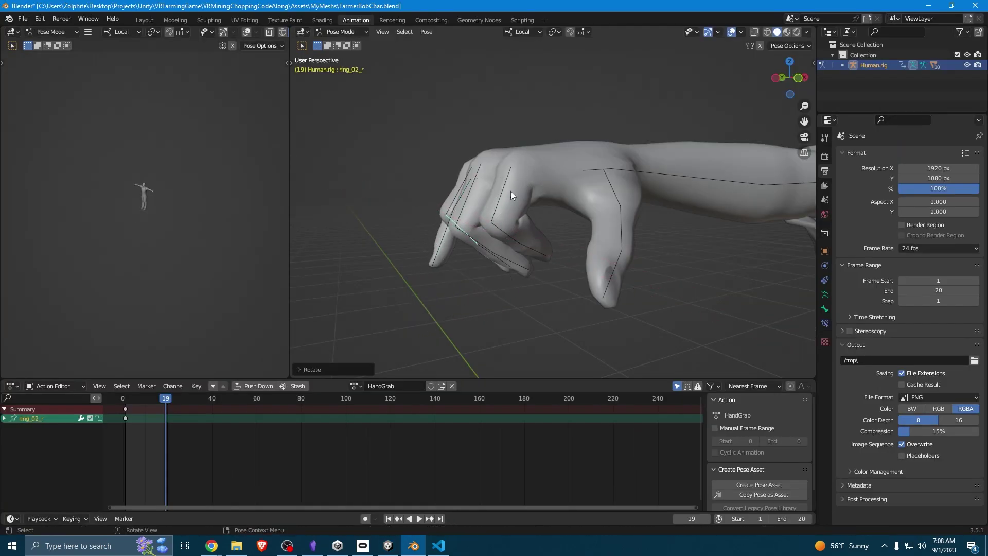
- Curl the pinky and middle finger bones by rotating them about local X in Blender
key(r)
key(x)
click(597, 192)
click(489, 247)
key(r)
key(x)
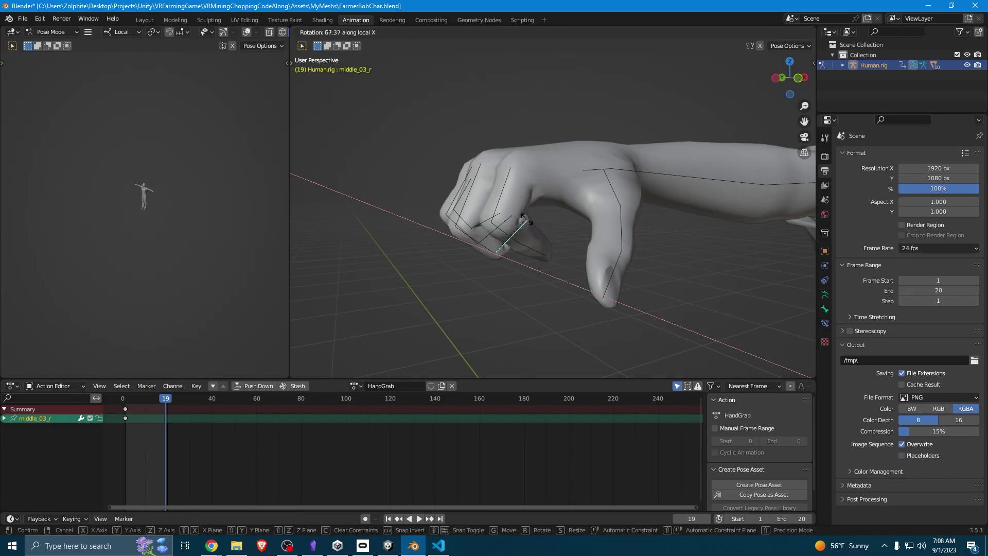
click(527, 222)
click(463, 195)
key(r)
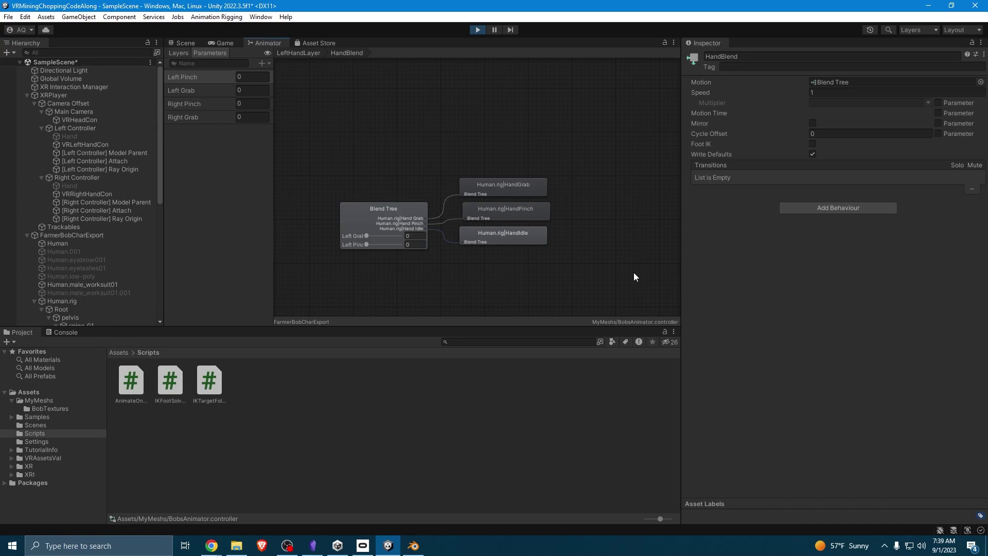
- Stop the play test and add an action-based Continuous Move Provider to XRPlayer
click(477, 30)
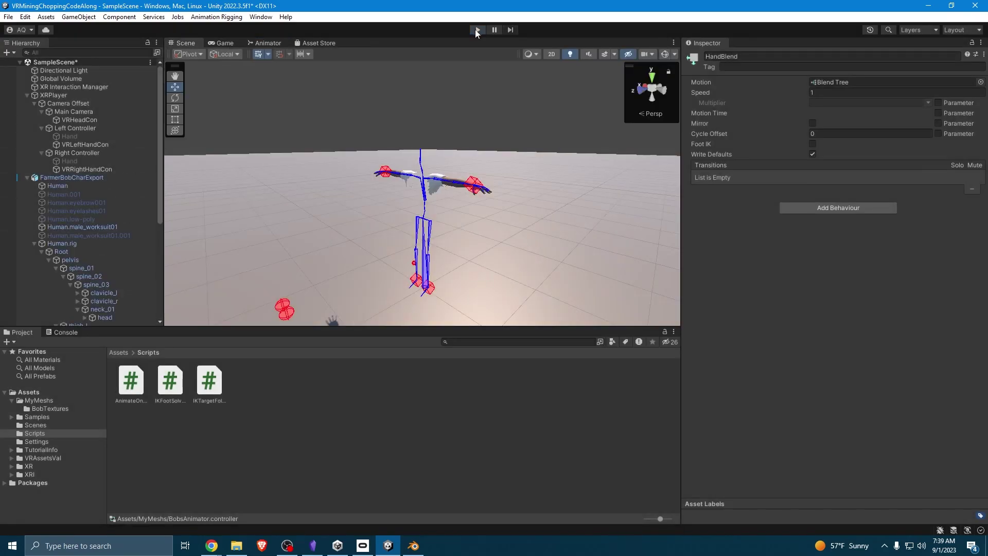
click(59, 96)
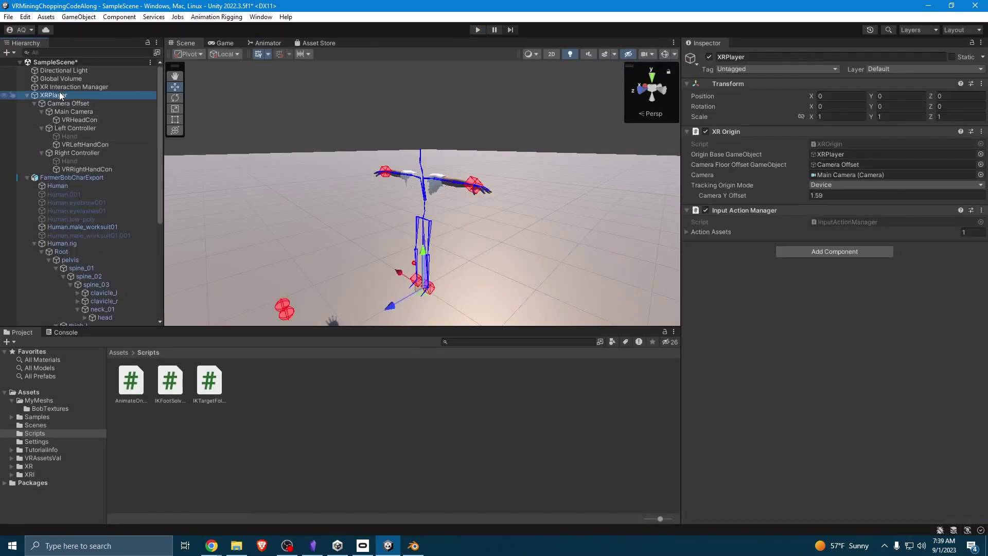
click(820, 249)
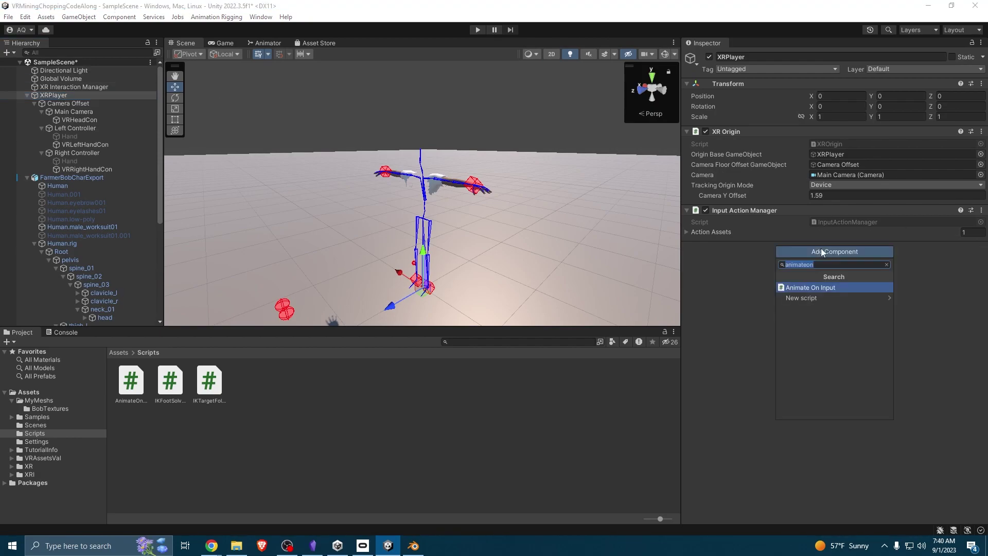
text(continou)
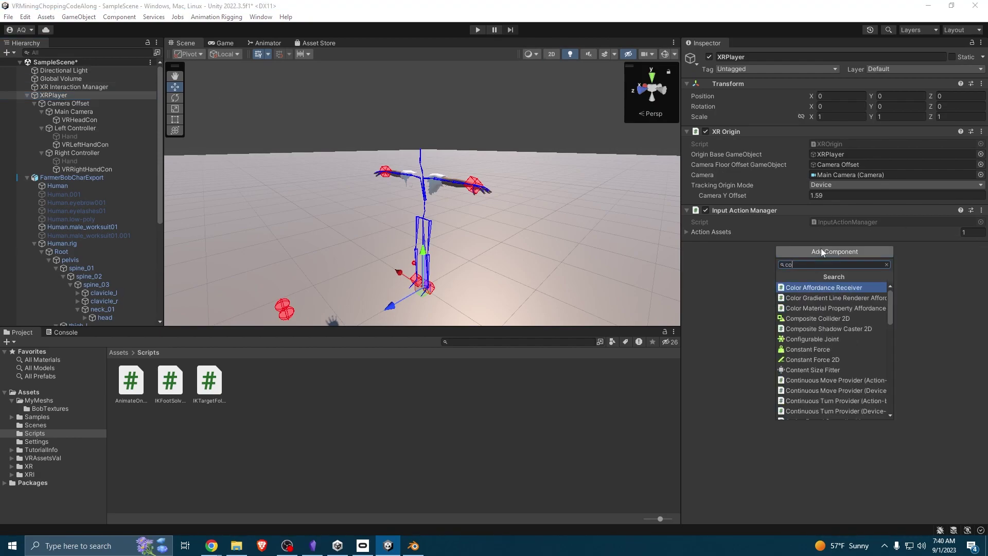
key(BackSpace)
key(BackSpace)
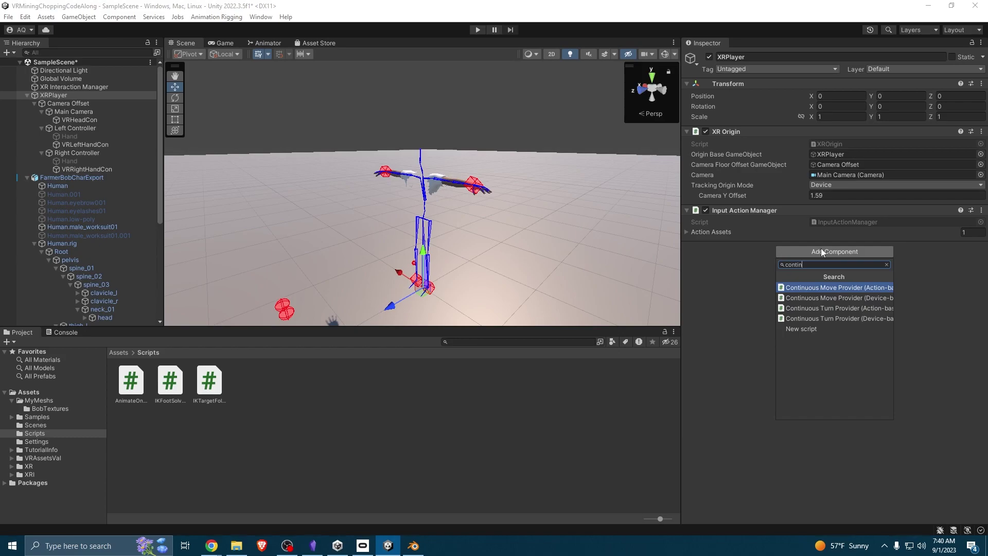
click(857, 286)
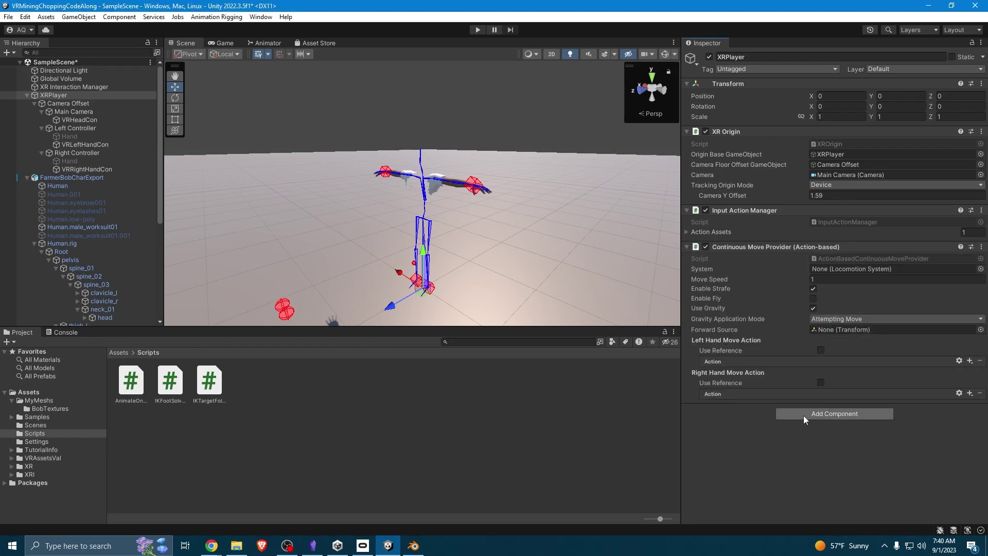
- Search XRPlayer's Add Component list for 'contin' again to find the turn provider
click(804, 413)
text(continou)
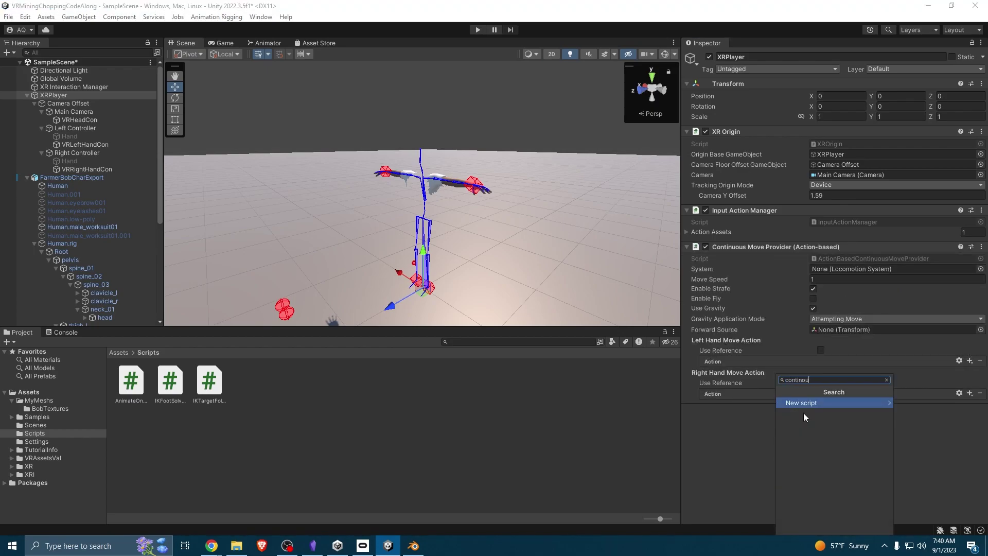
key(BackSpace)
key(BackSpace)
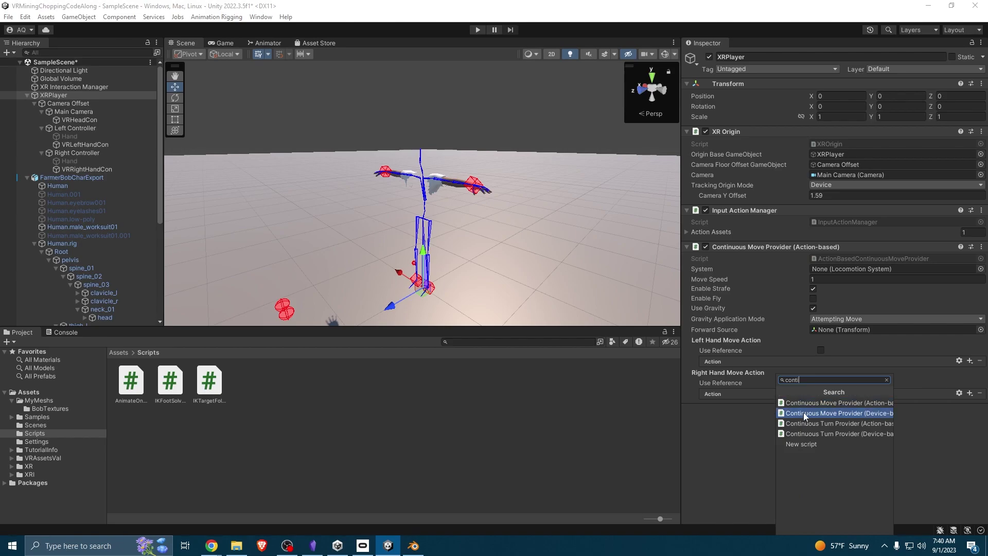
- Add the Continuous Turn Provider, use Main Camera as forward source, and enable left-hand move Use Reference
click(832, 422)
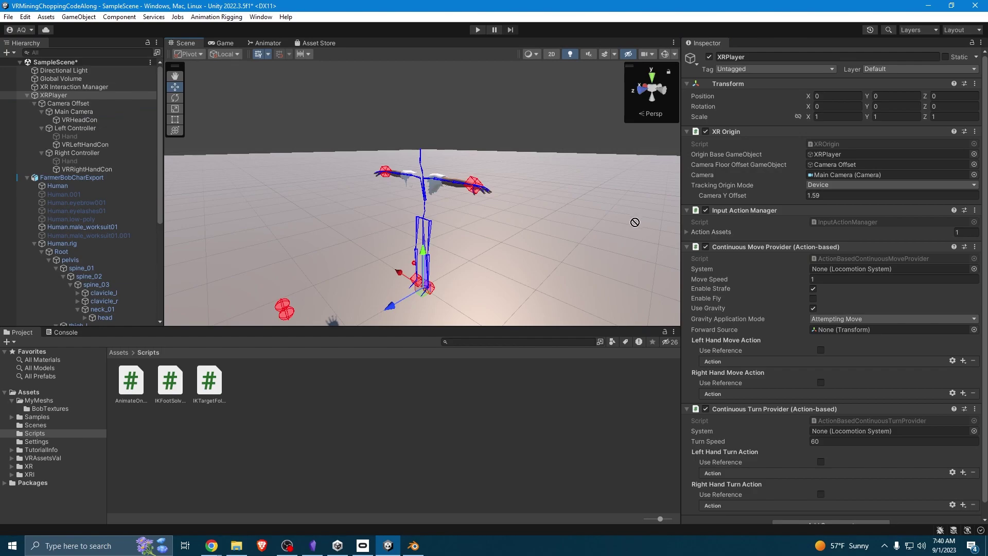
drag(833, 322, 839, 330)
click(820, 350)
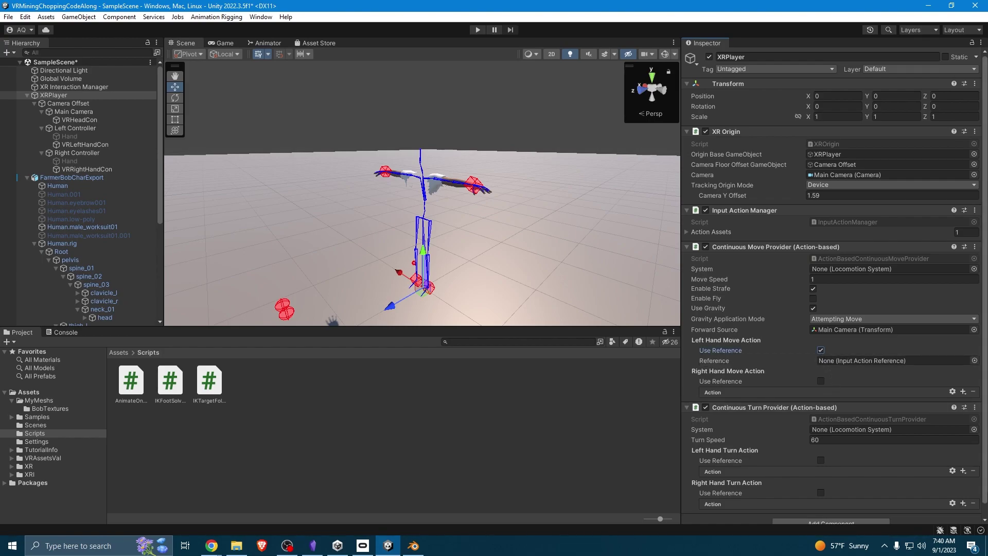
- Assign XRI LeftHand Locomotion/Move as the left-hand move action reference
click(974, 360)
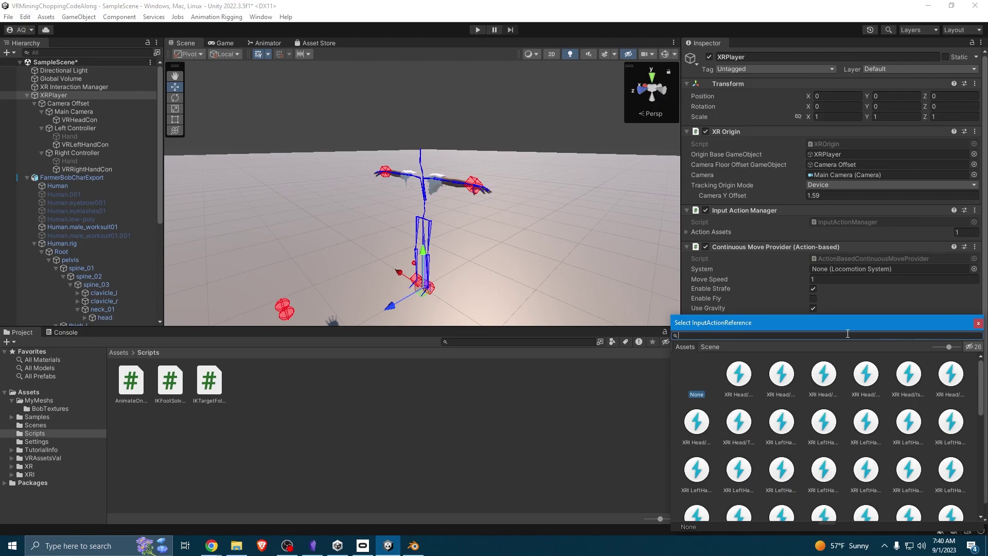
text(move)
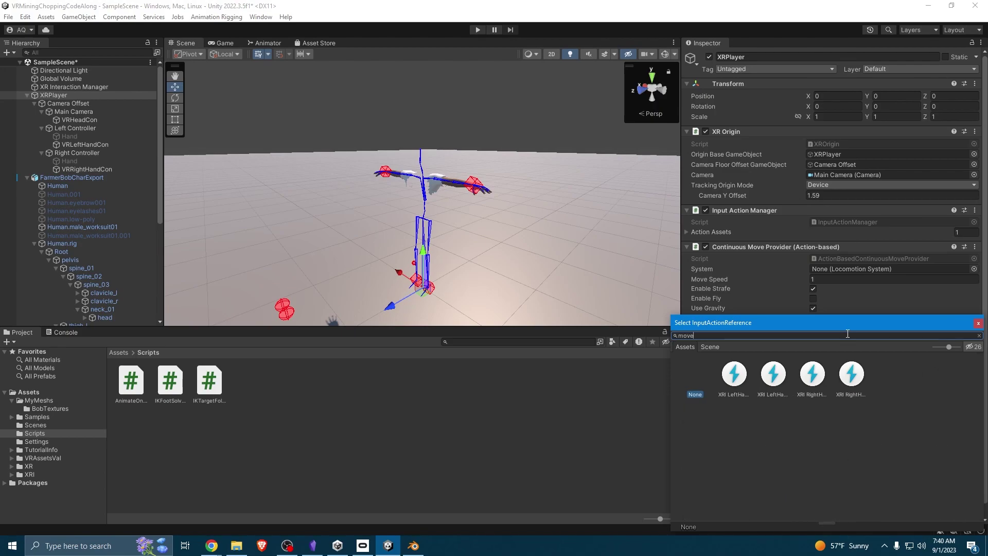
click(733, 374)
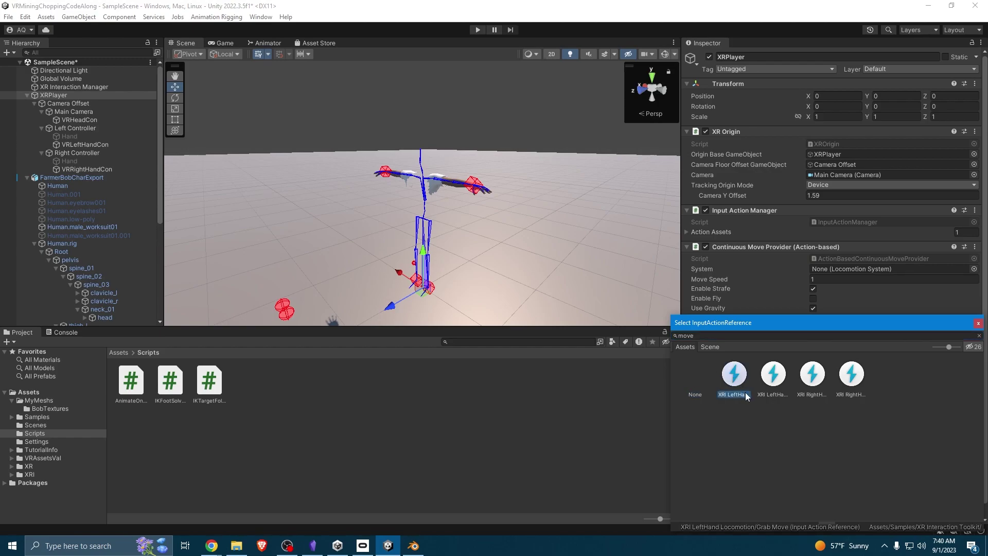
click(768, 384)
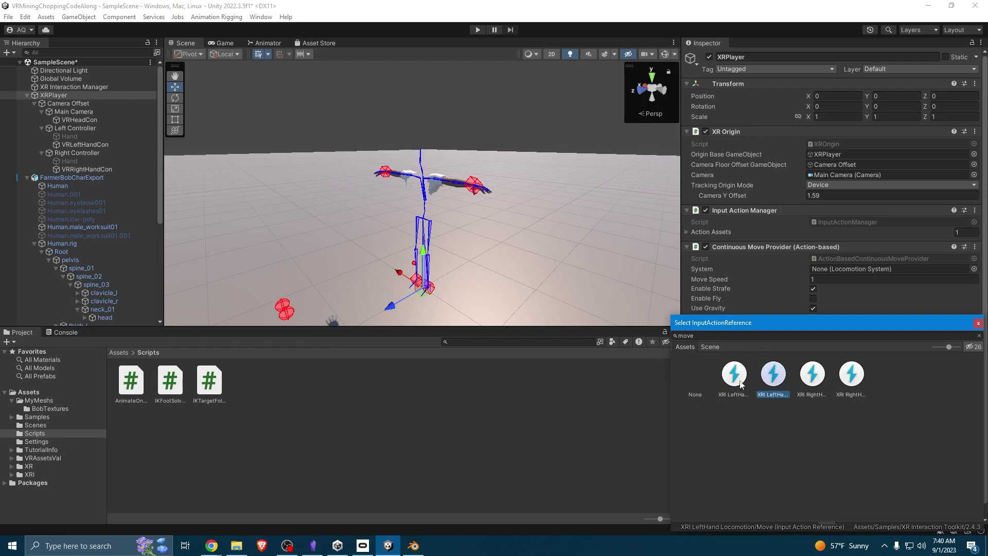
click(735, 383)
click(775, 383)
double_click(774, 378)
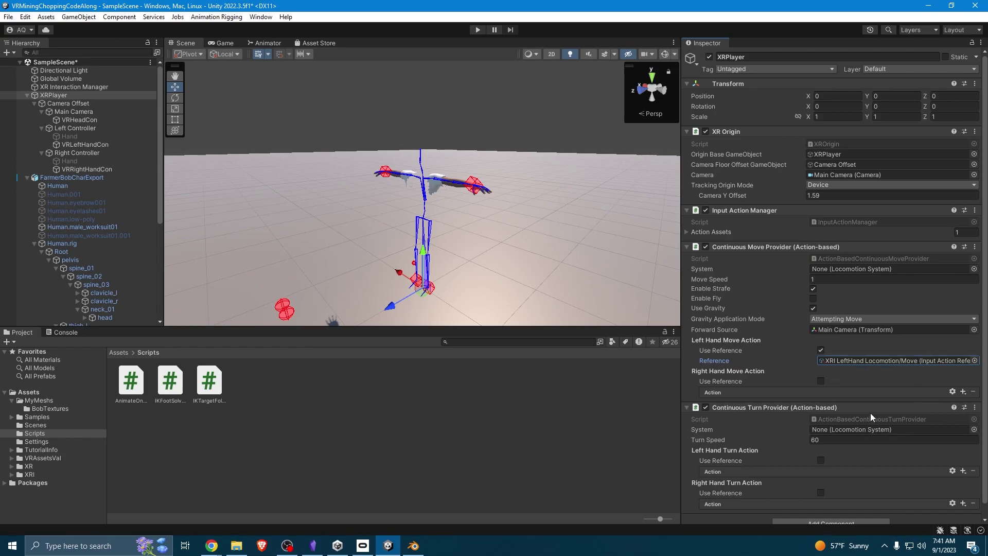
scroll(776, 334, down, 1)
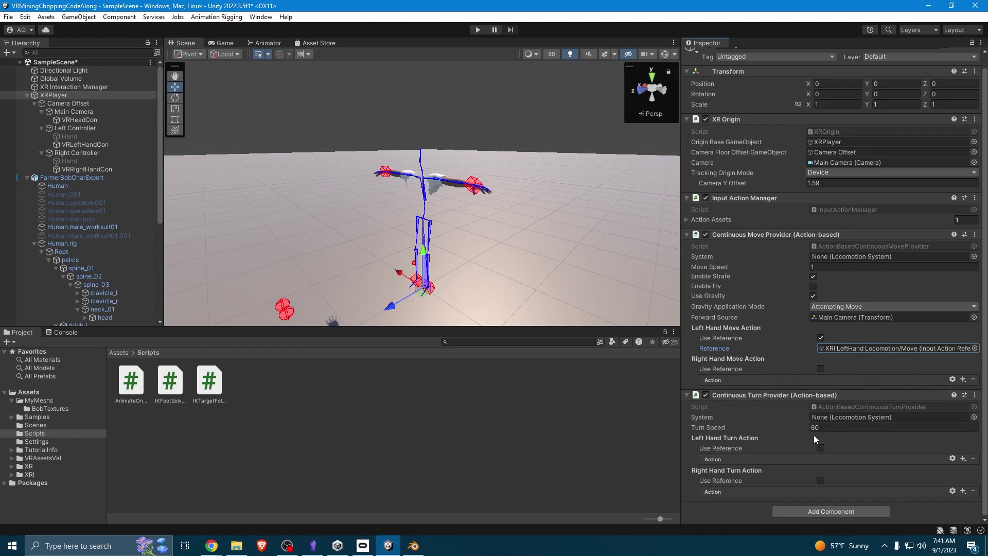
- Set the Continuous Move Provider's Move Speed to 6
click(826, 266)
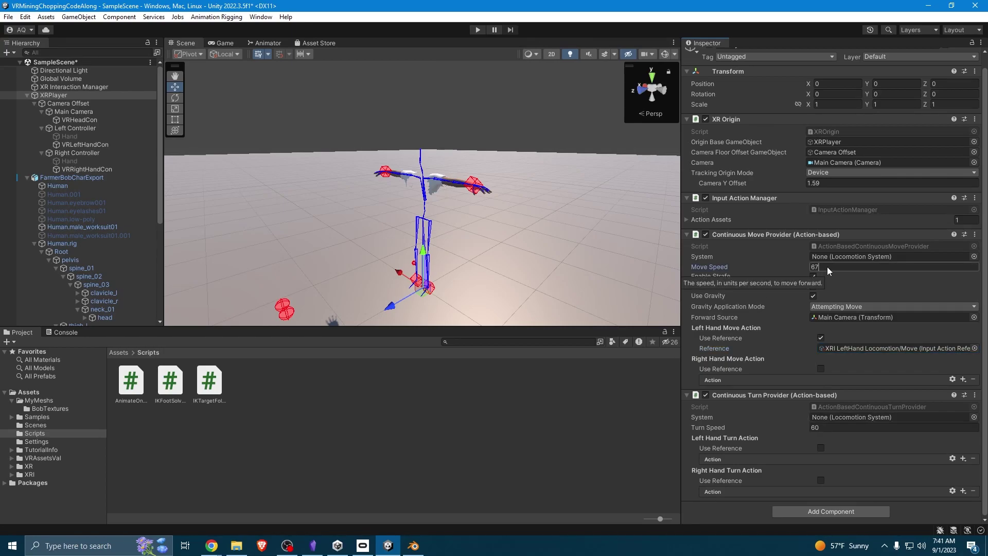
text(67)
key(BackSpace)
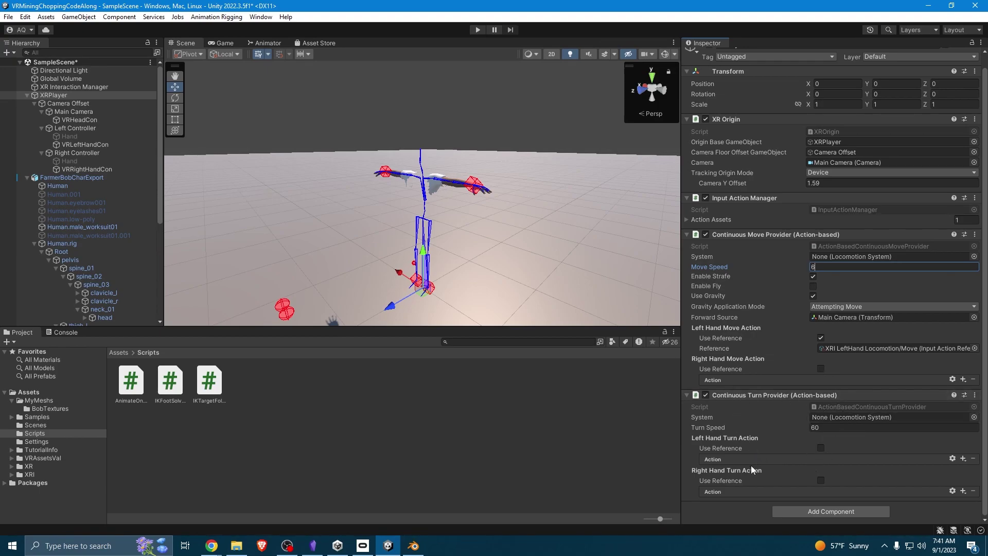
- Enable Use Reference for right-hand turning and assign XRI RightHand Locomotion/Turn
click(821, 480)
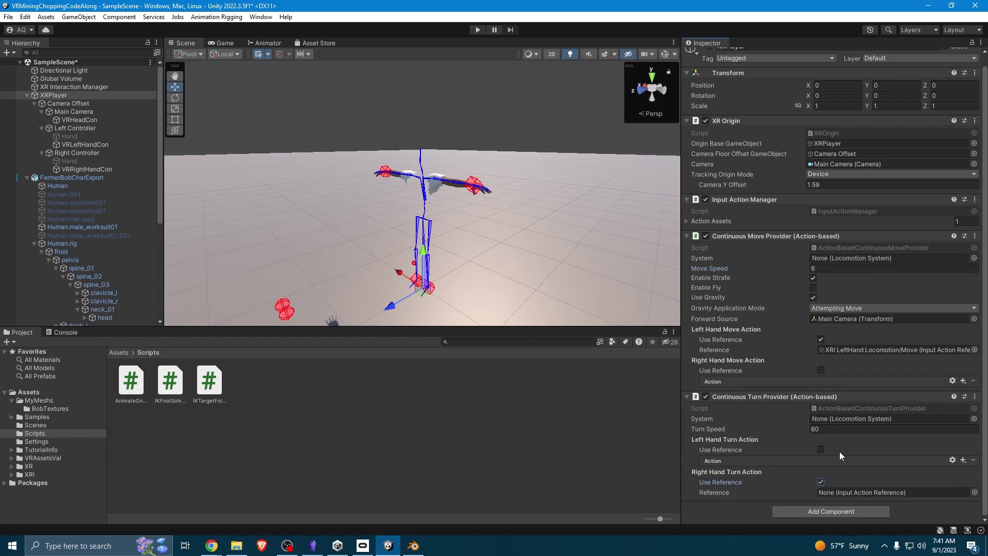
click(975, 492)
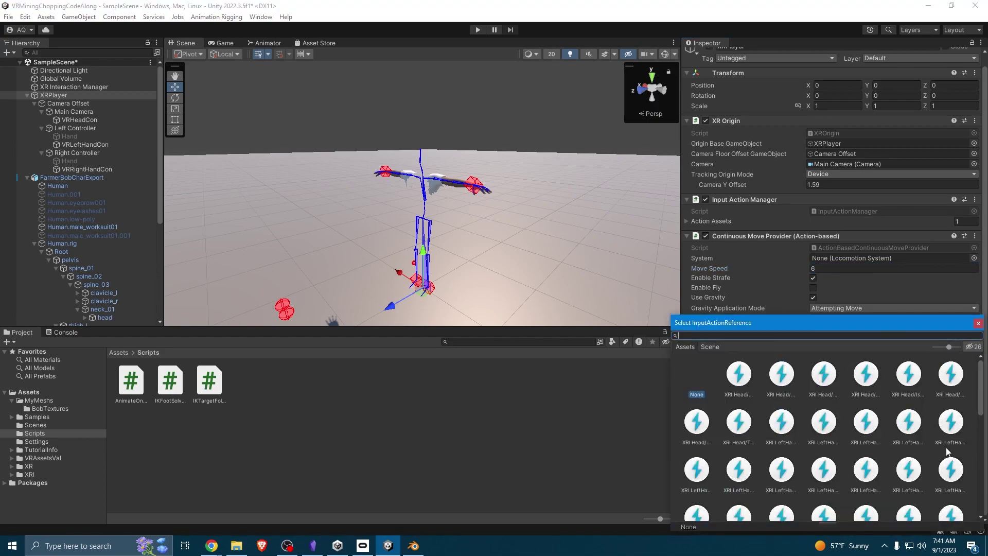
text(turn)
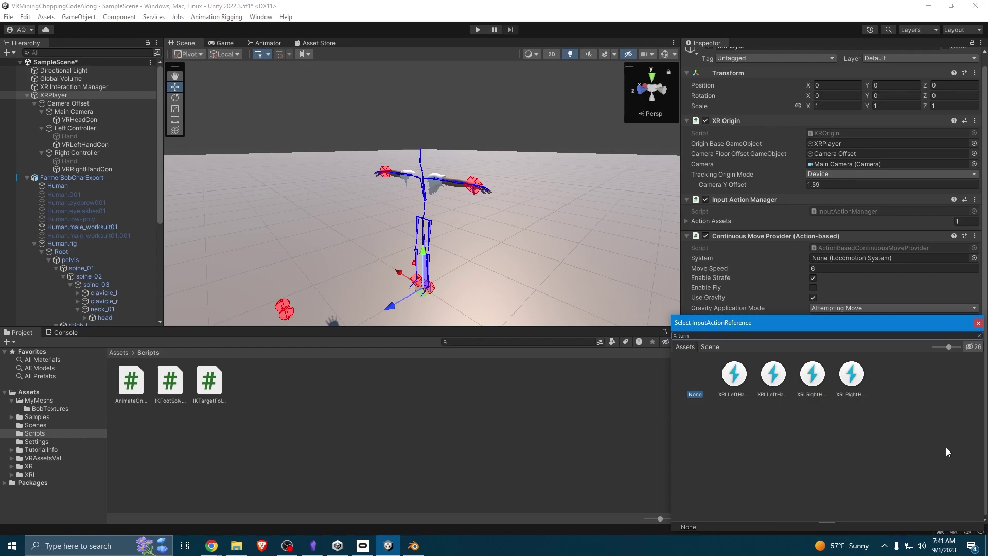
click(817, 381)
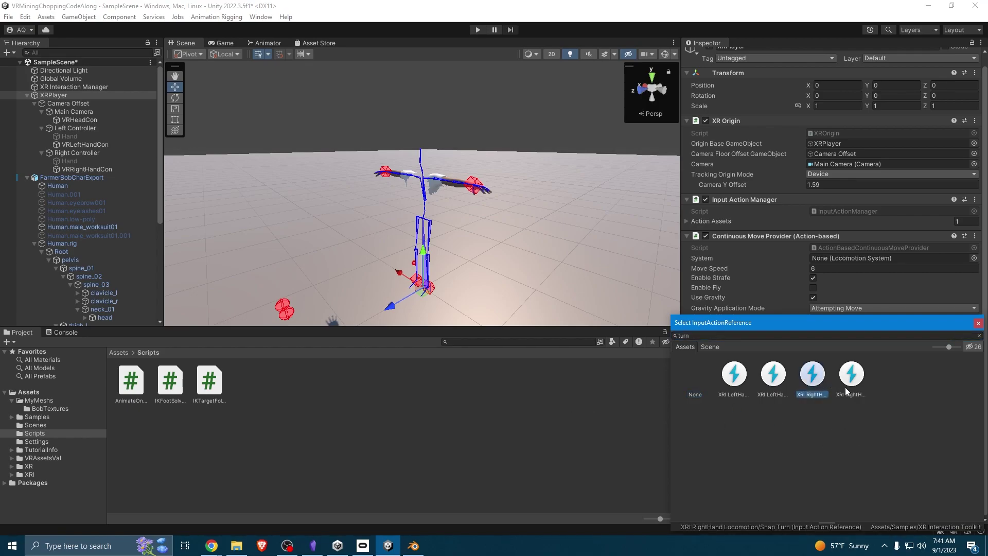
click(846, 390)
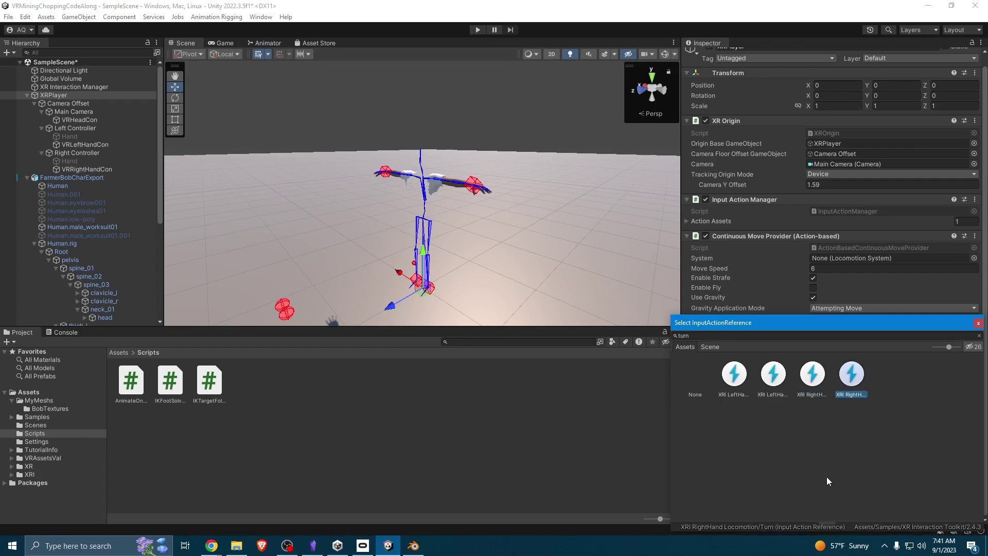
double_click(853, 375)
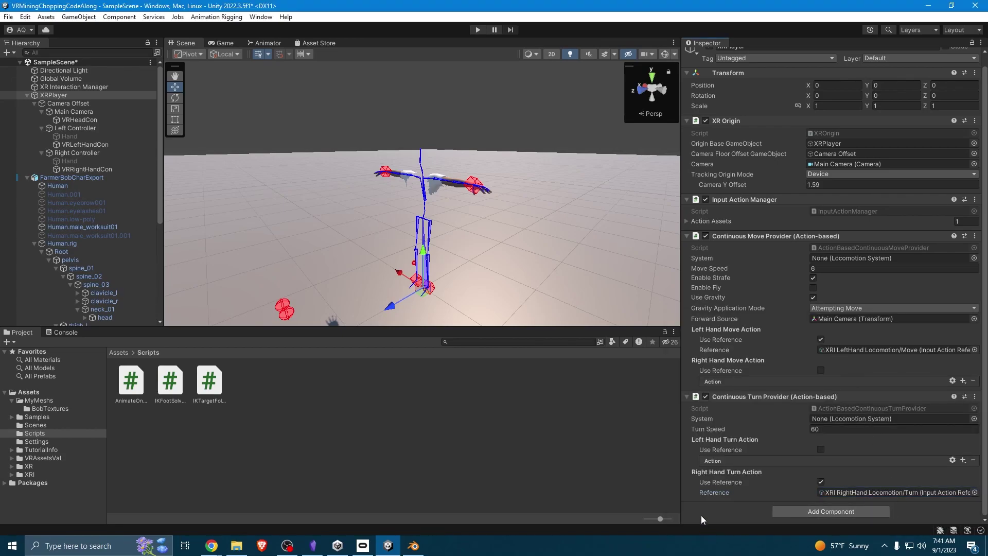
- Run a short play test, stop it, and open the Console showing the NullReferenceException
click(477, 30)
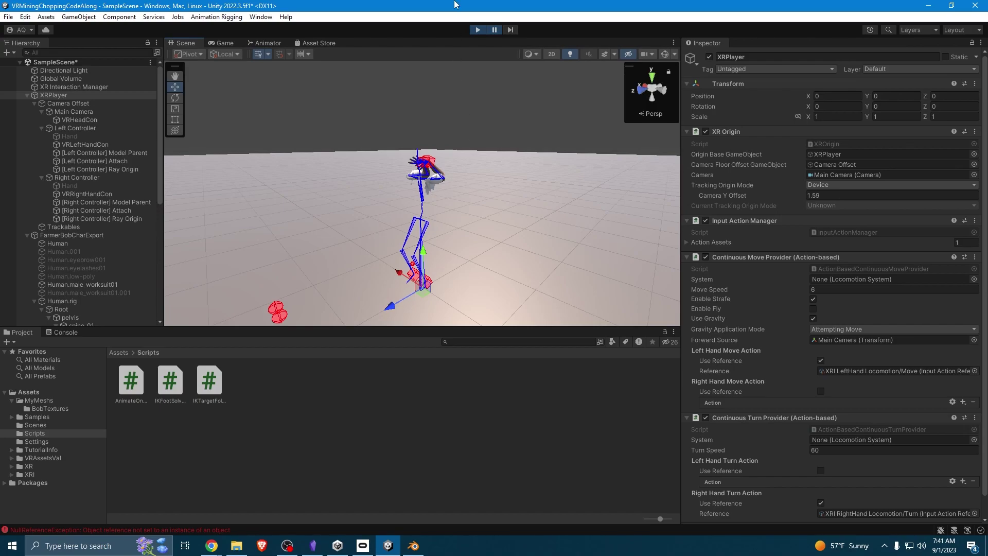
click(482, 29)
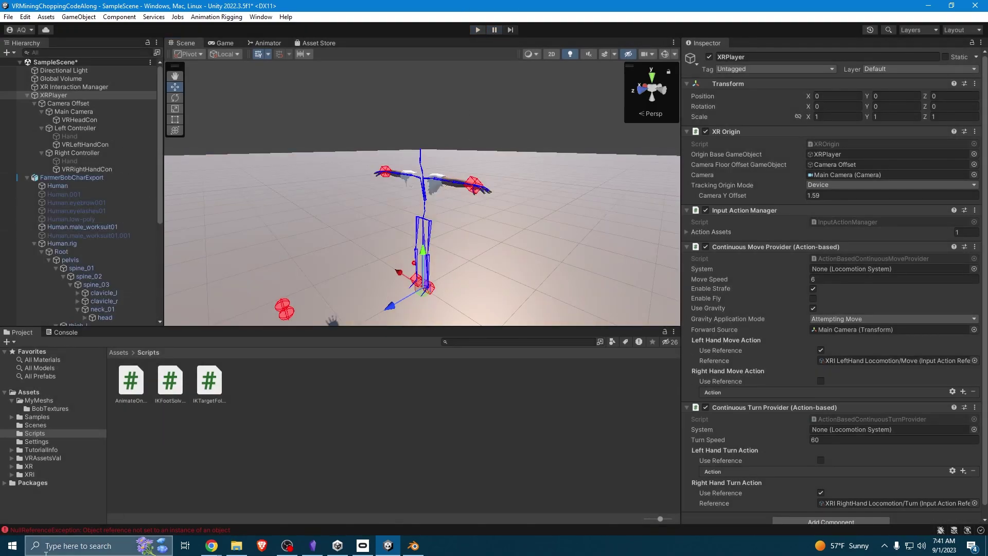
click(213, 527)
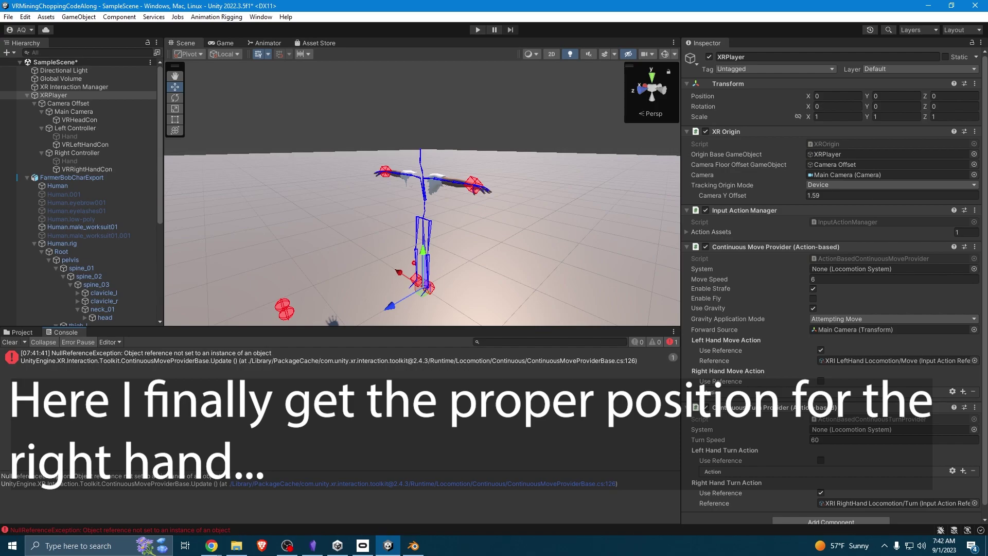
- Set VRRightHandCon's Rotation X to -130 and Position Z to -0.08, matching the left hand
click(95, 169)
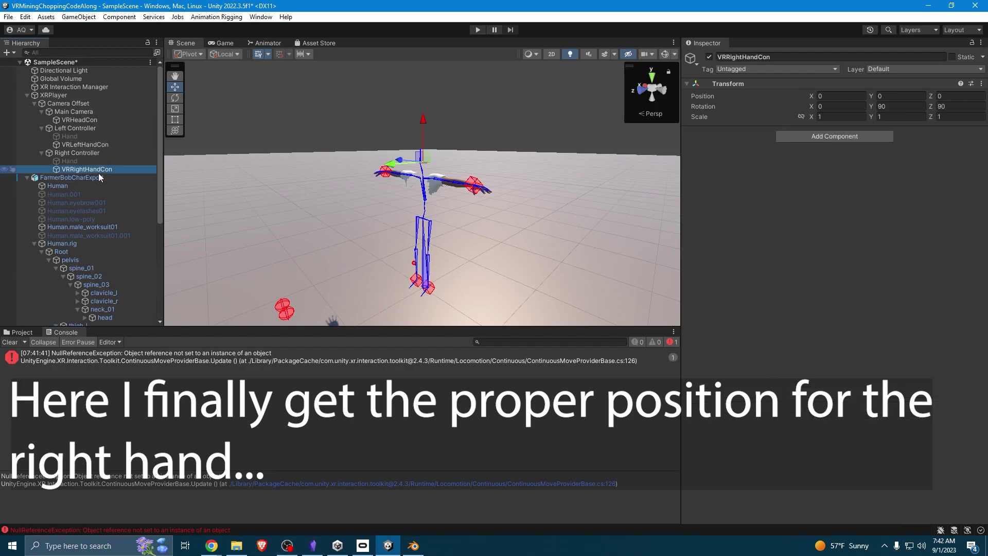
click(960, 106)
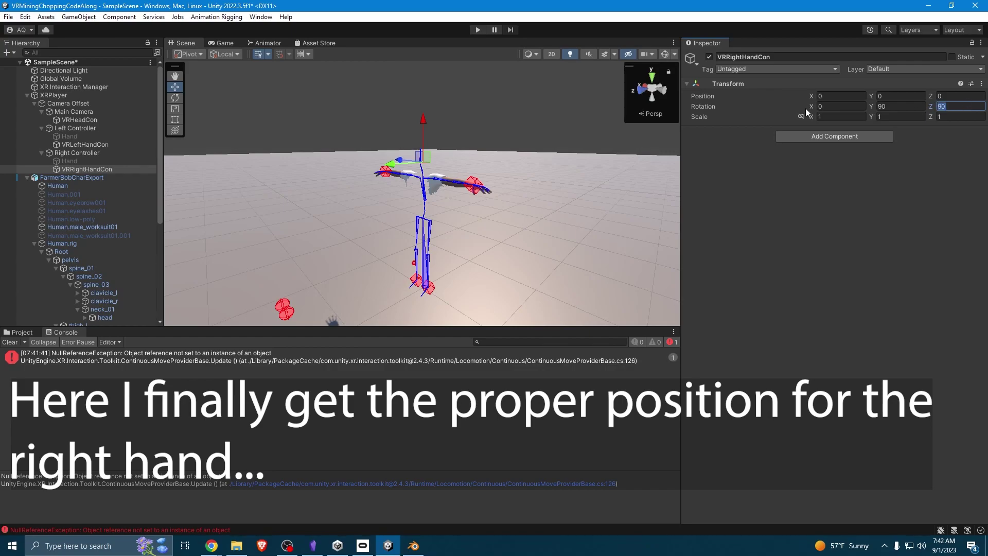
click(834, 107)
text(-130)
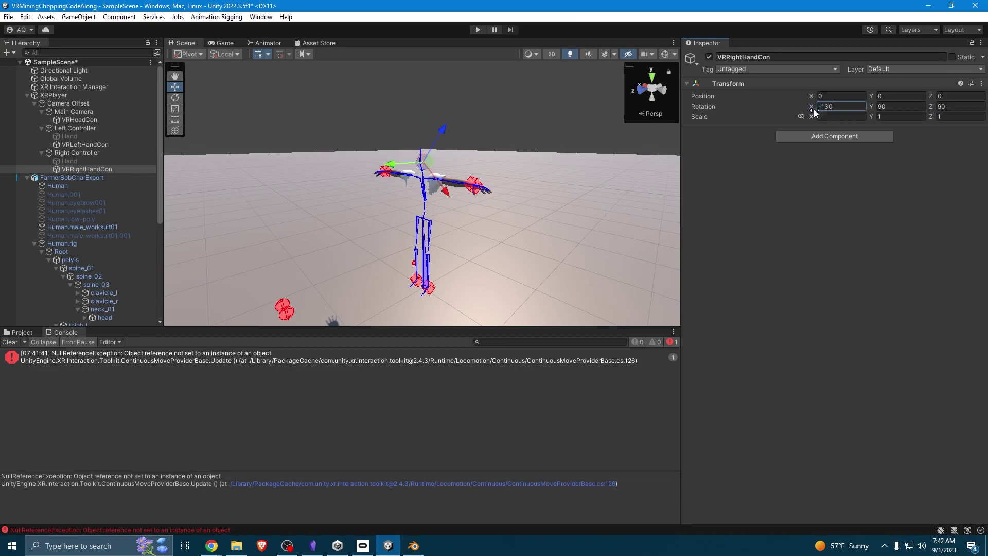
click(79, 120)
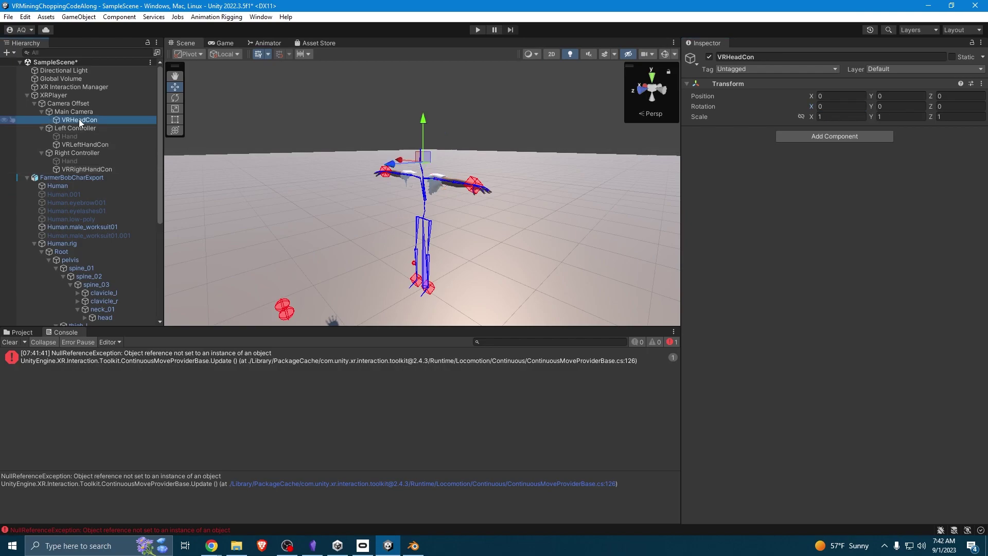
click(97, 145)
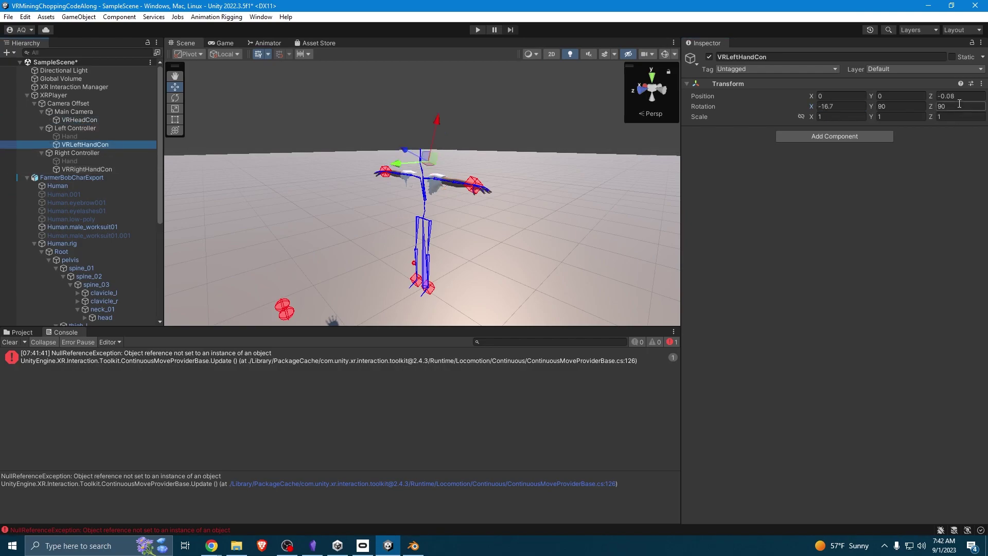
click(113, 167)
click(978, 96)
text(-0.08)
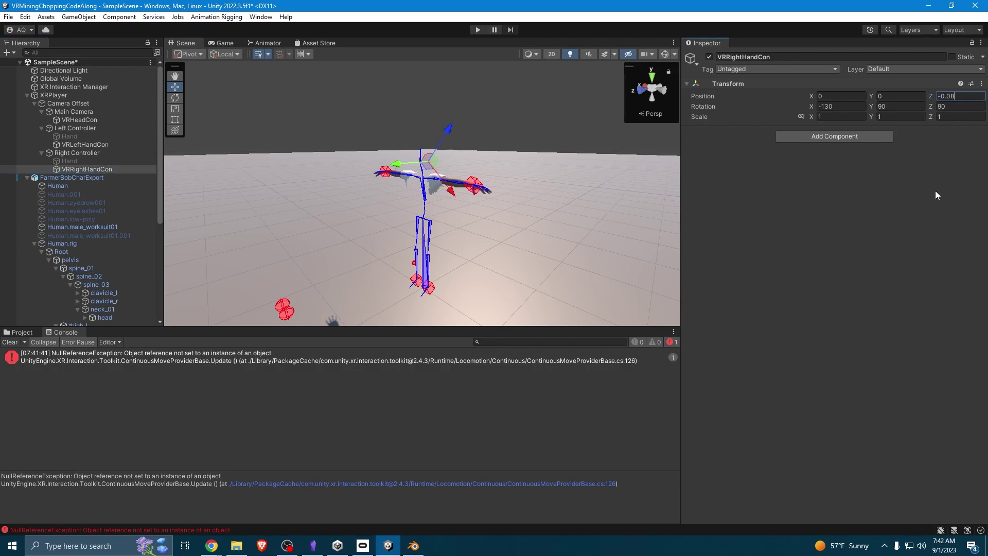
key(Return)
- Inspect the Human mesh, character rig and XRPlayer components in the Hierarchy
scroll(82, 243, down, 6)
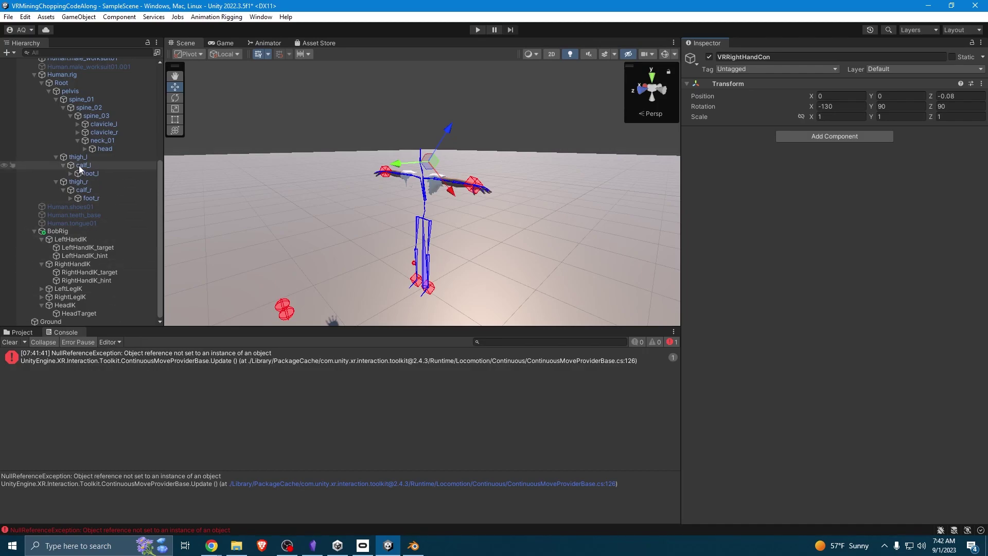
scroll(81, 216, up, 3)
click(54, 108)
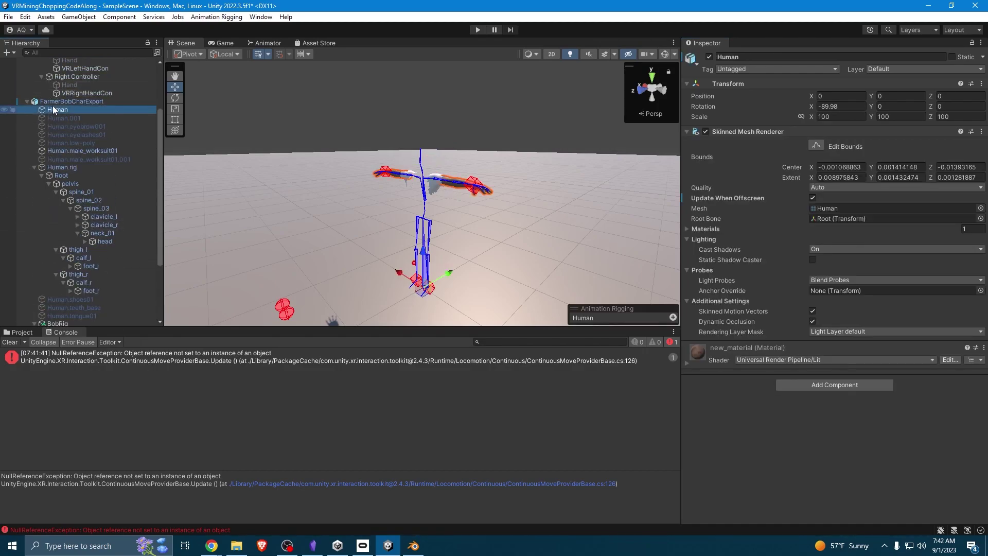
click(52, 103)
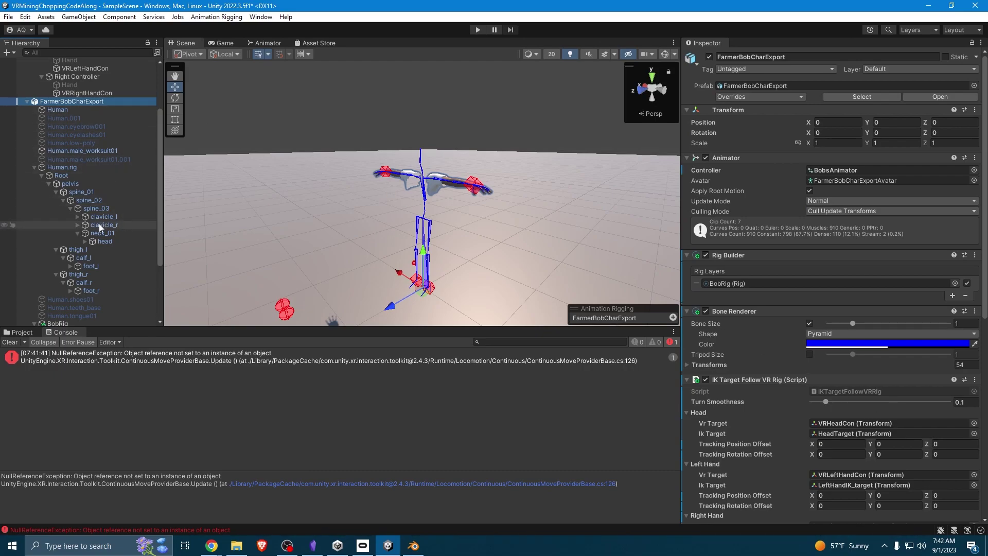
scroll(859, 428, down, 5)
scroll(84, 170, up, 3)
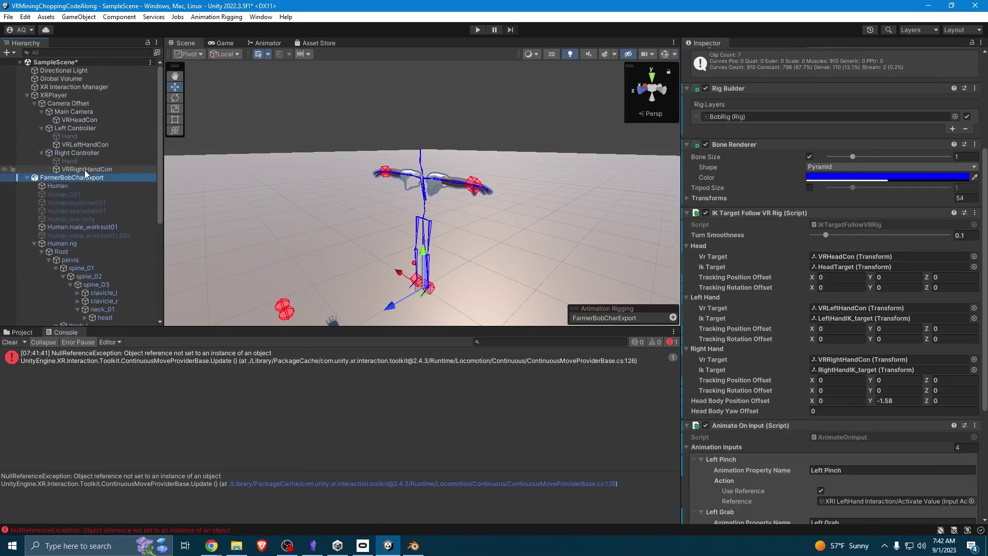
click(72, 94)
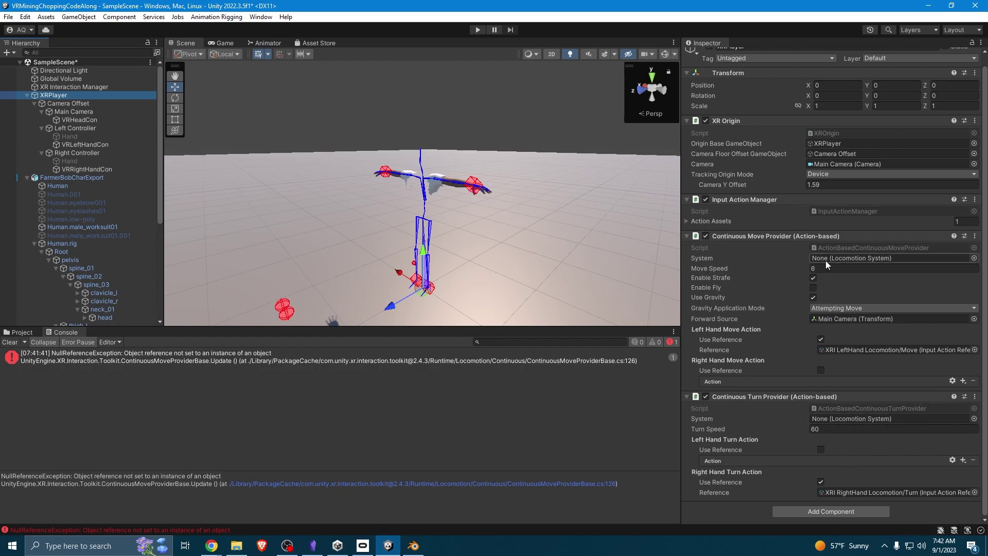
- Add a Locomotion System to XRPlayer and set XRPlayer as its XR Origin
click(820, 512)
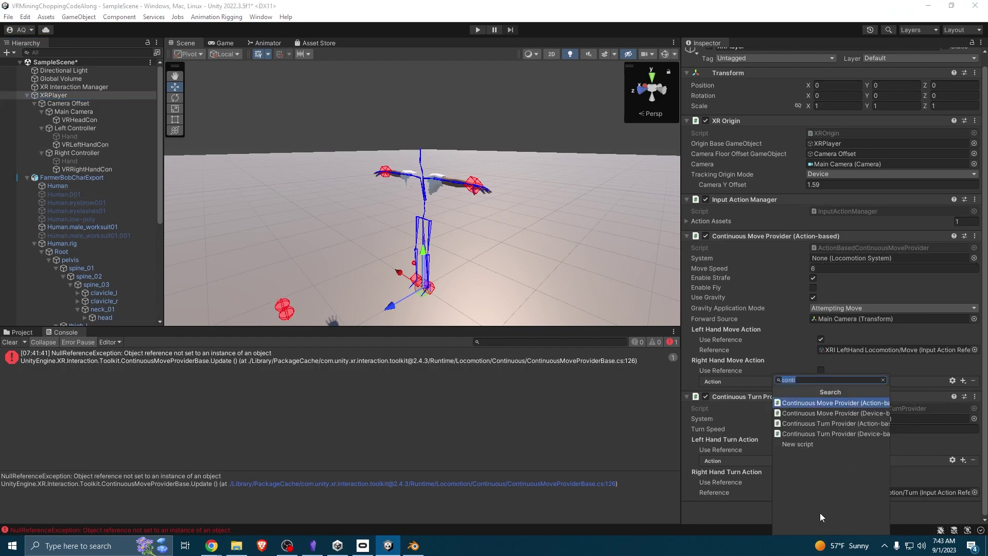
text(loco)
key(Return)
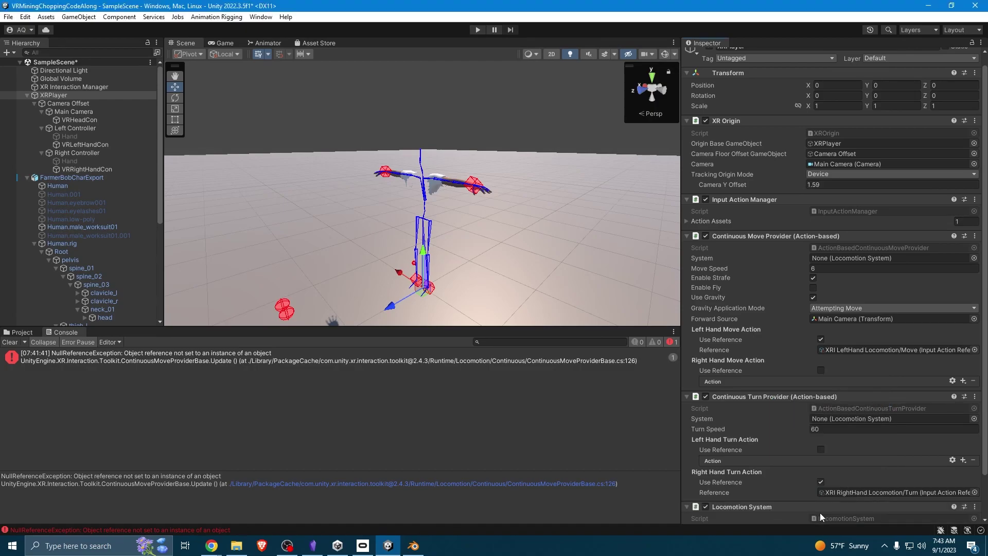
scroll(820, 508, down, 3)
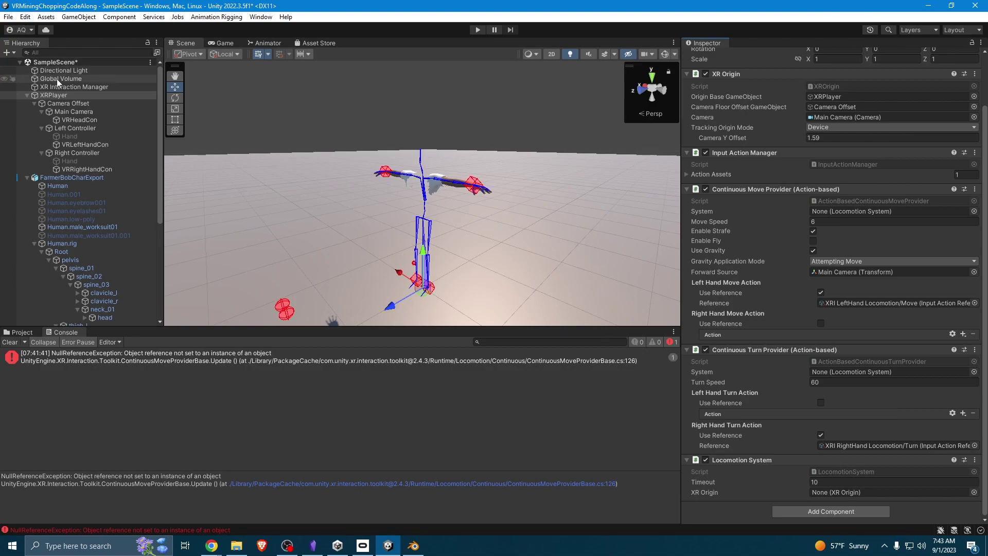
click(53, 95)
drag(53, 94, 830, 493)
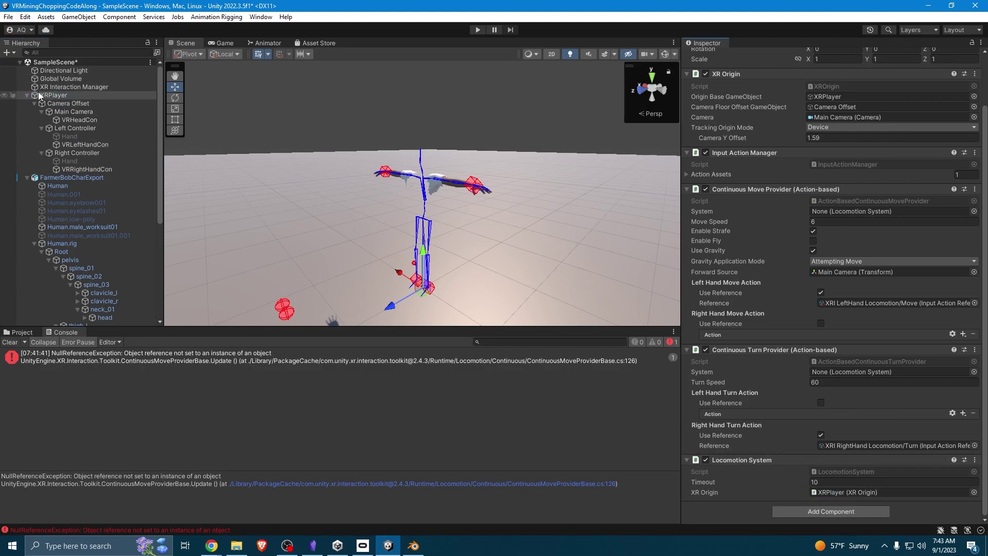
- Assign XRPlayer as both providers' locomotion system, clear the Console, and start Play mode
drag(39, 95, 863, 216)
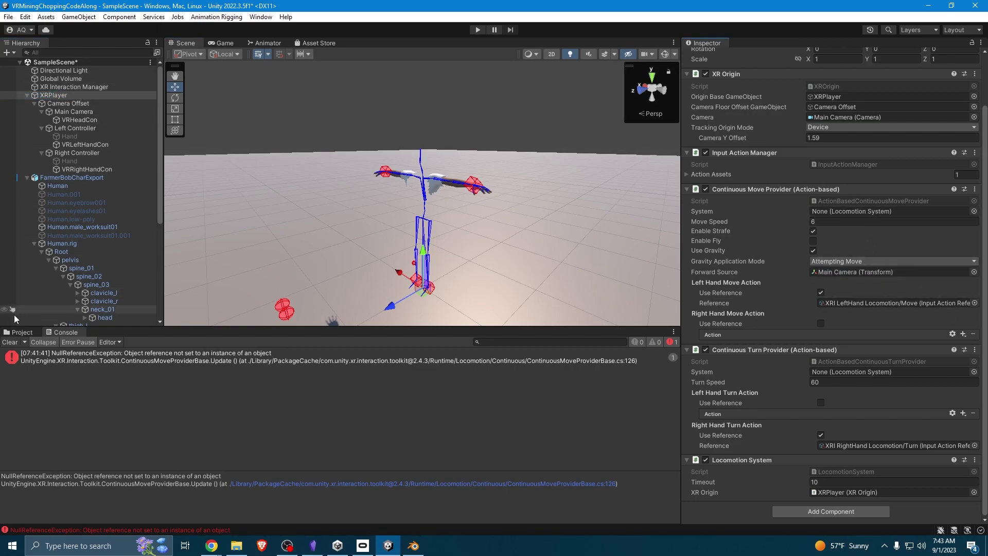
click(10, 341)
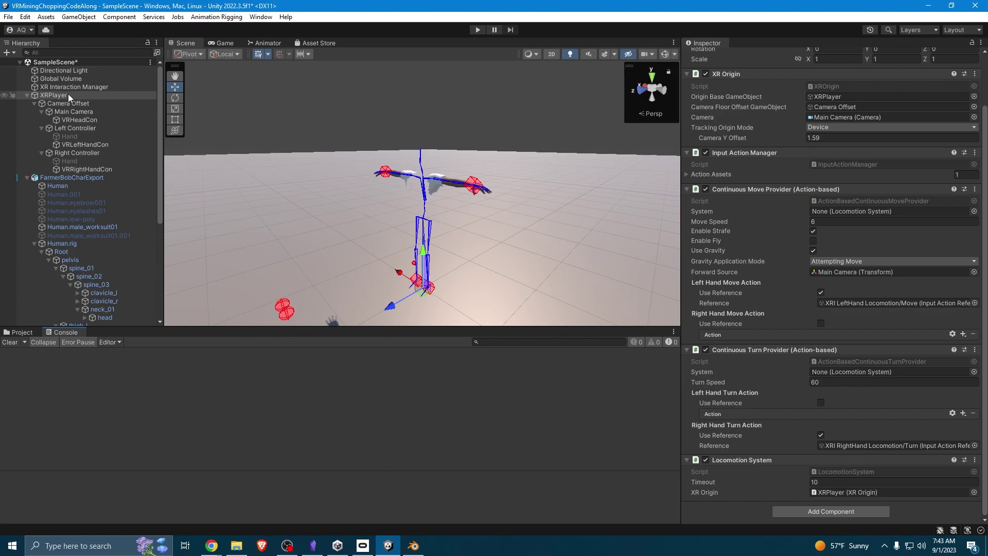
drag(68, 94, 837, 211)
drag(47, 97, 343, 129)
drag(808, 330, 833, 374)
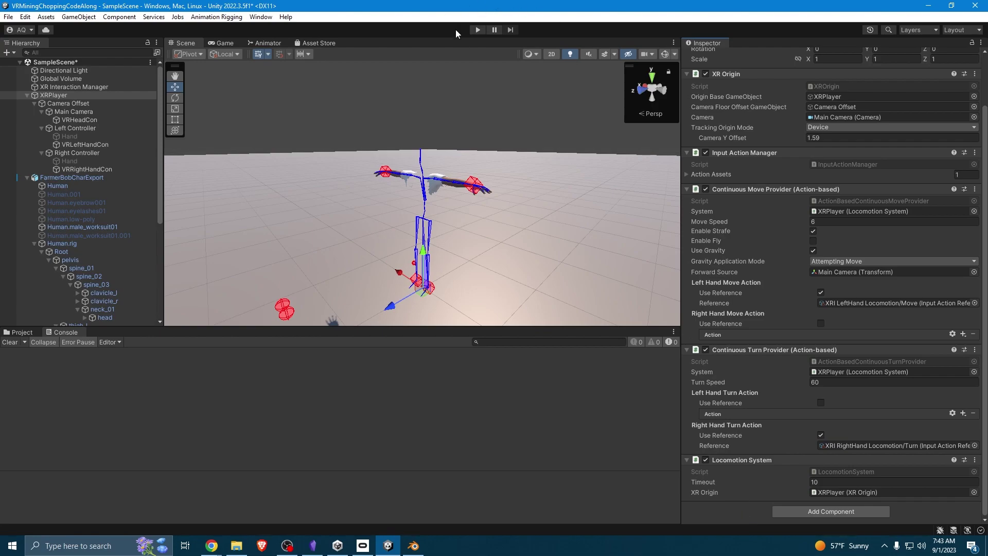
click(478, 29)
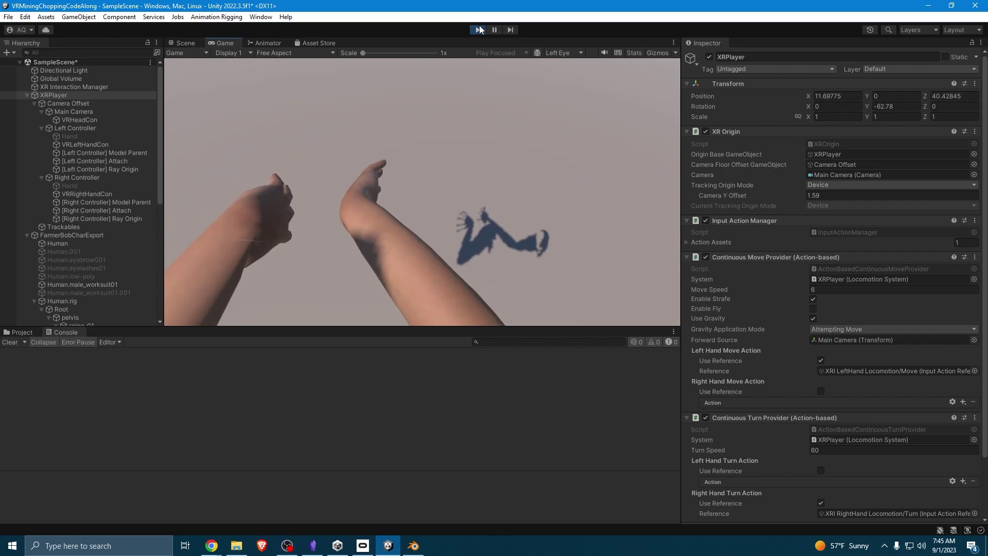
- Stop play mode and collapse XRPlayer and the character in the Hierarchy
click(479, 29)
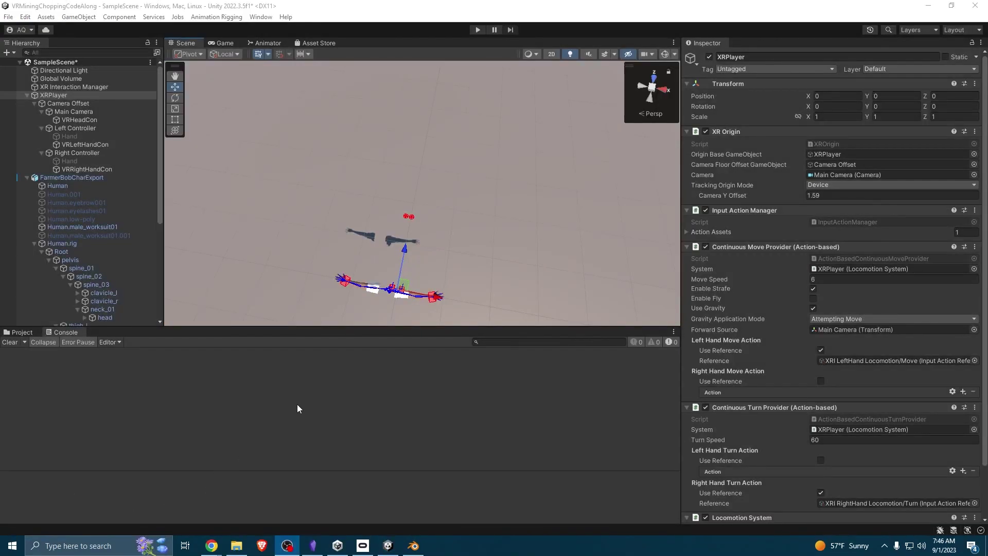
click(309, 388)
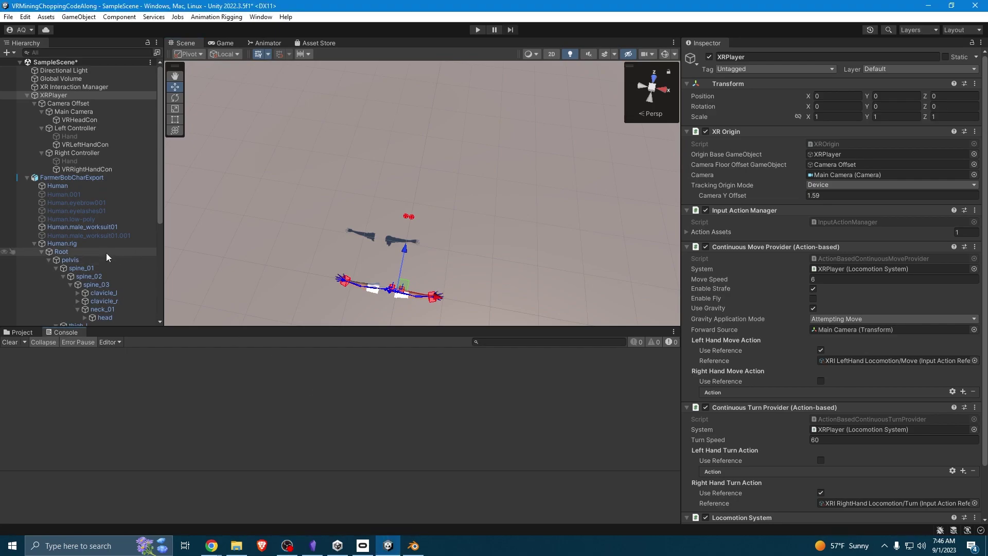
scroll(106, 251, down, 1)
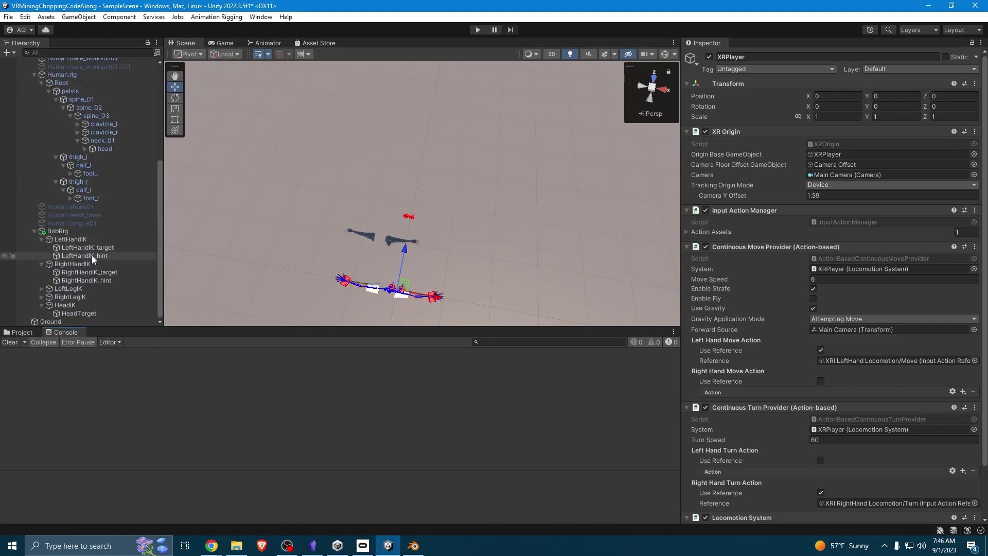
scroll(91, 254, up, 1)
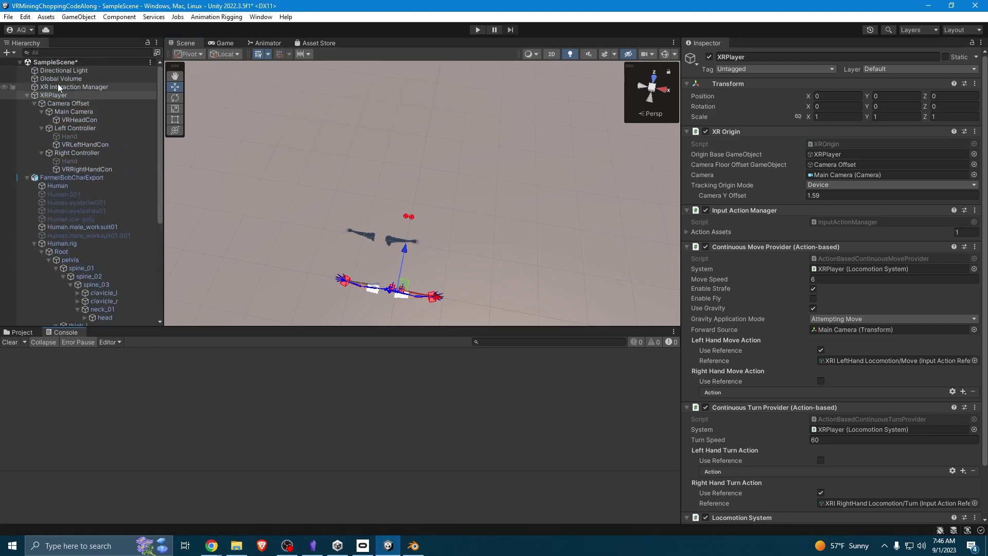
click(27, 95)
click(28, 103)
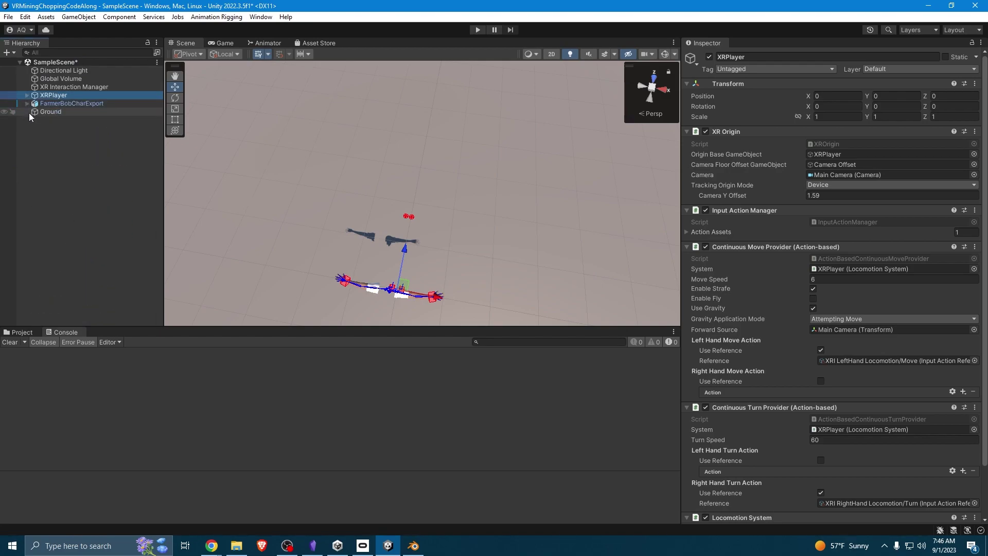
- Create a new Cube and reset its transform to the origin
right_click(45, 137)
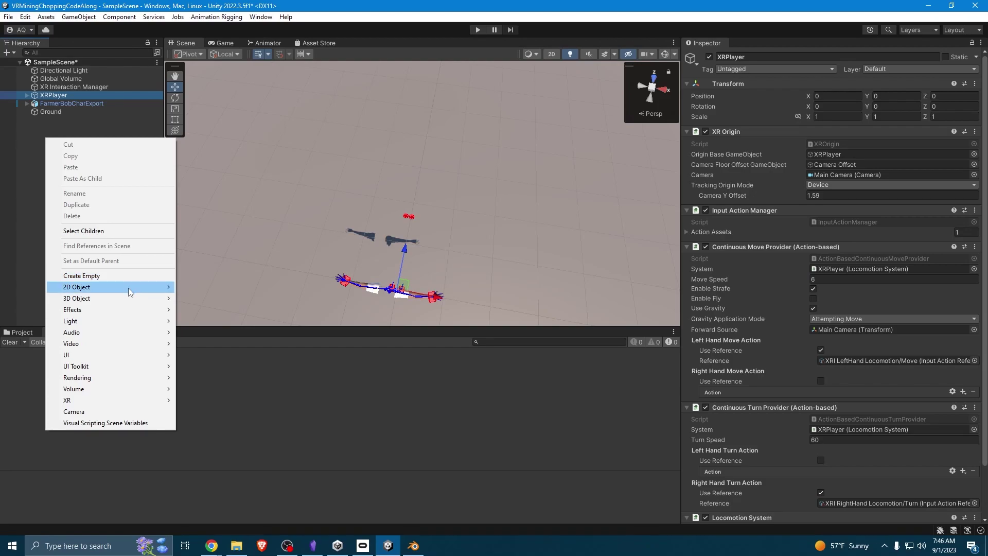
mouse_move(128, 301)
click(212, 295)
key(Return)
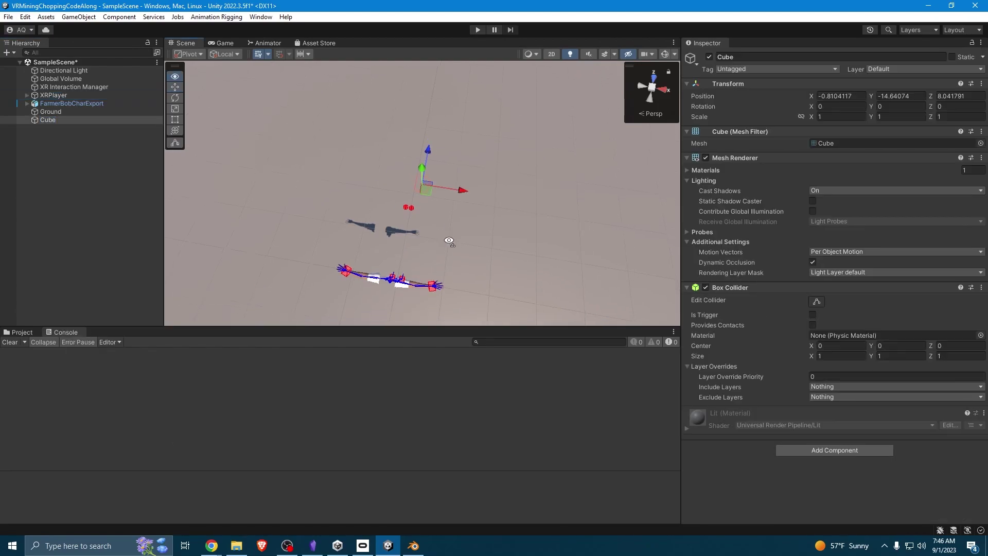
key(f)
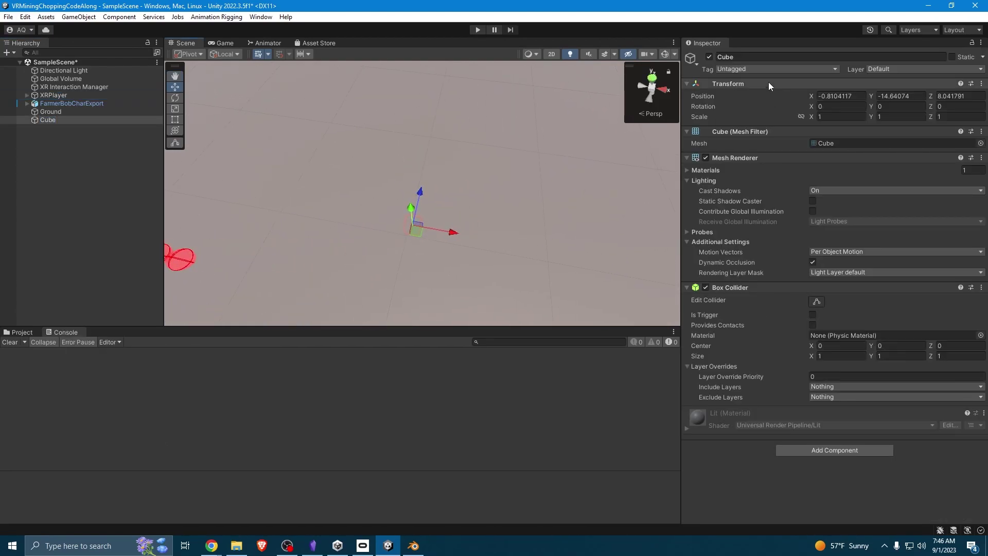
right_click(768, 80)
click(802, 88)
key(f)
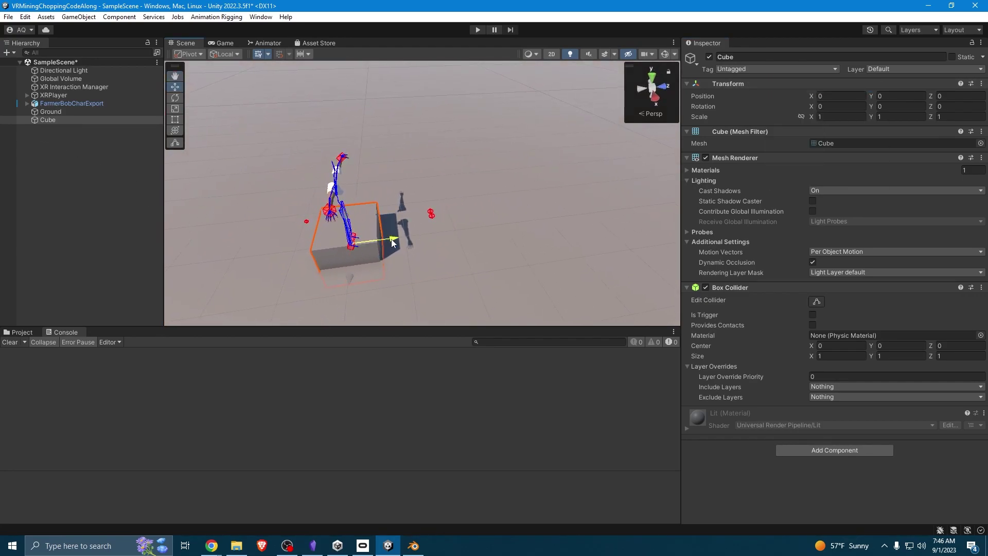
- Move the cube to Z 3.25 and shape it into a slab about 3.16 × 1 × 0.43
drag(393, 239, 470, 226)
key(f)
key(f)
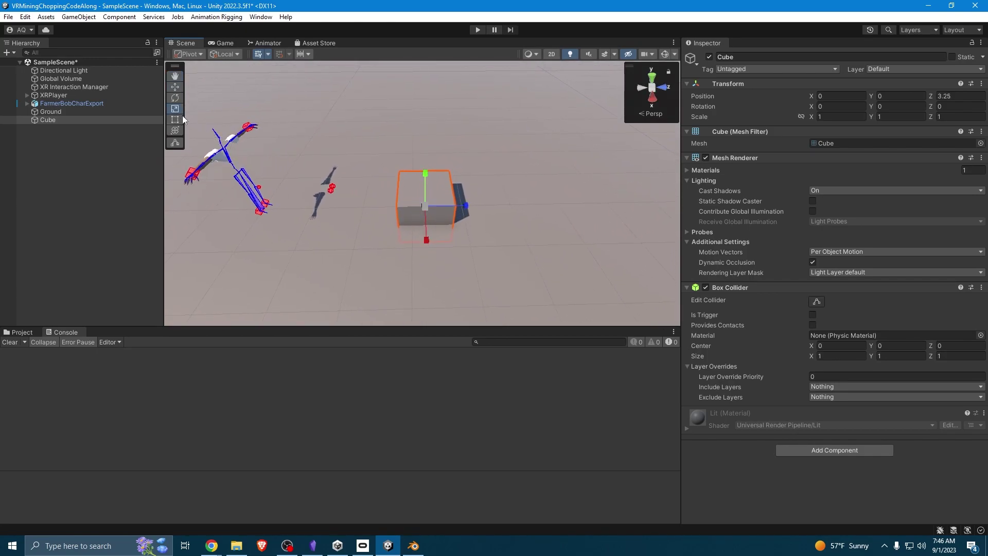
drag(466, 206, 533, 246)
key(r)
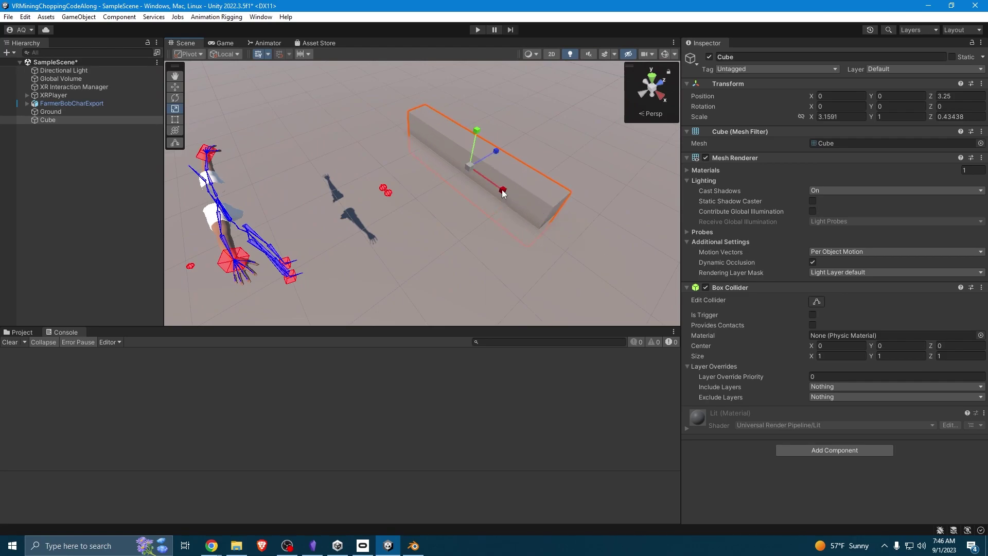
click(519, 257)
alt+drag(519, 258, 323, 245)
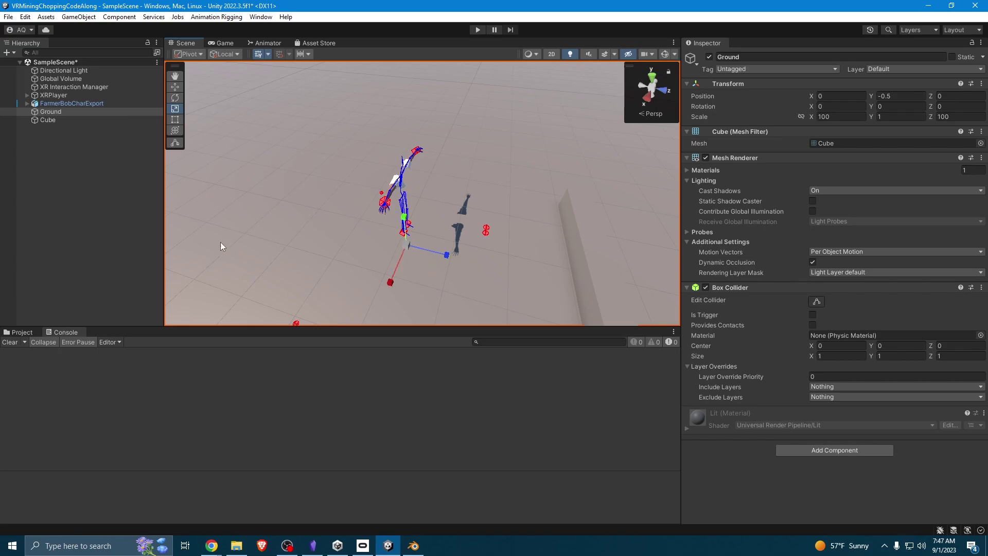
- Add a Character Controller component to XRPlayer
click(74, 104)
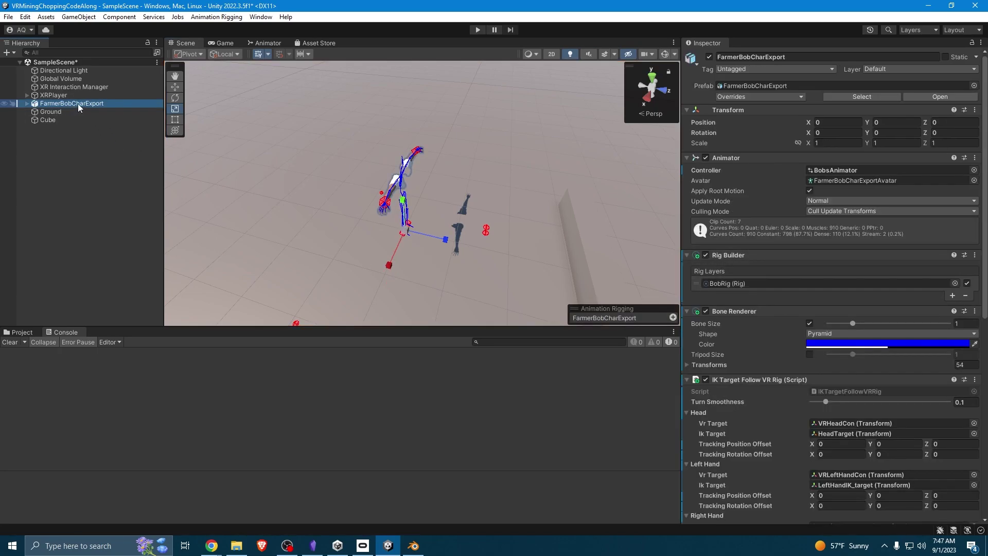
scroll(808, 307, down, 10)
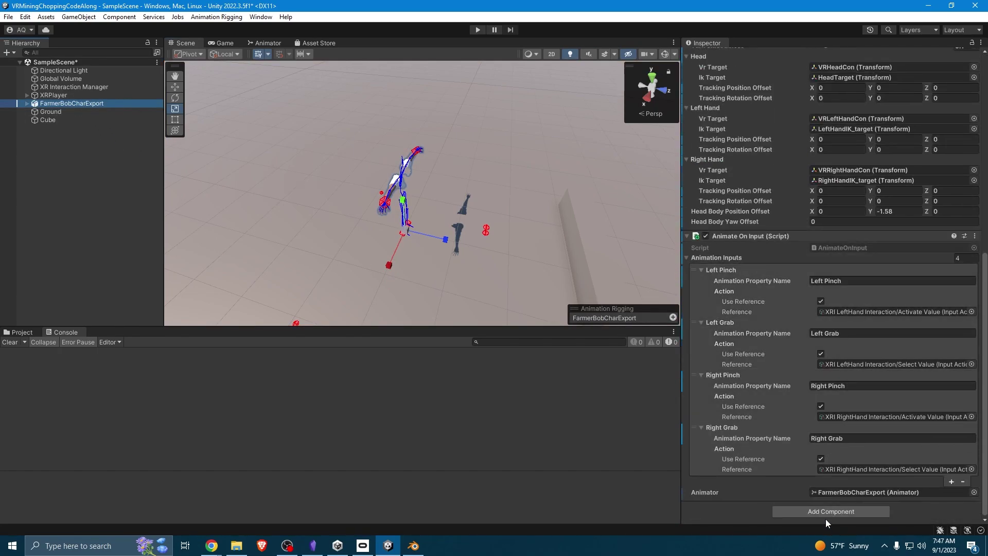
click(52, 96)
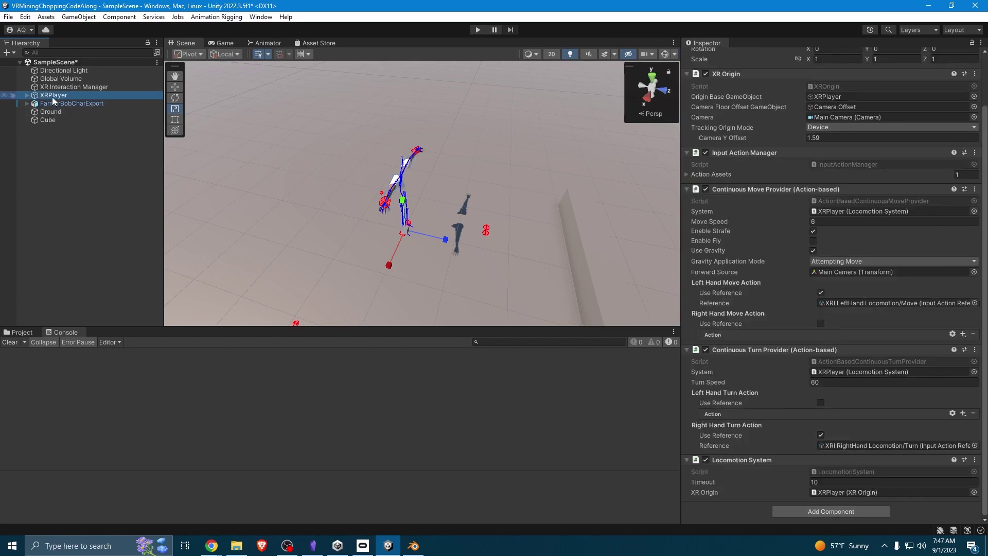
click(804, 509)
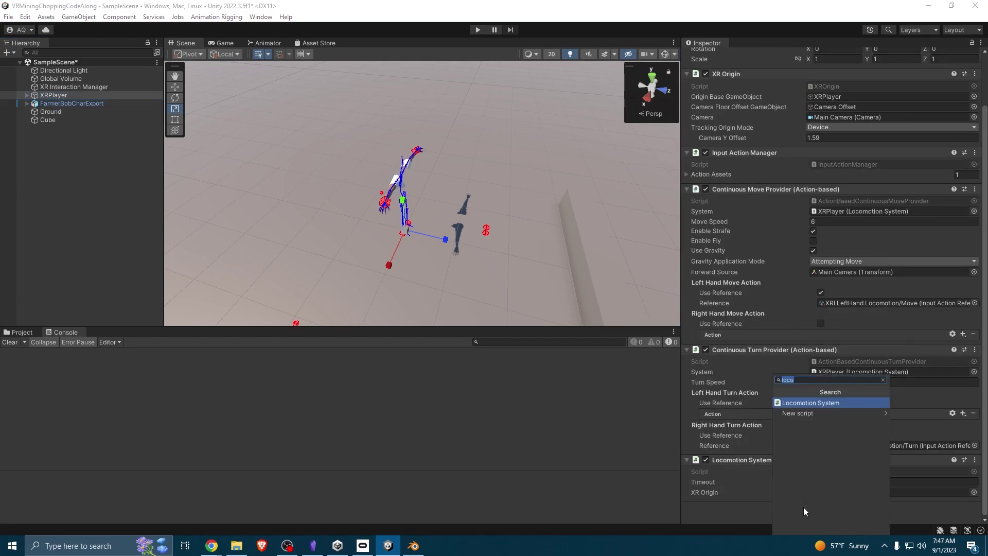
text(charac)
key(Return)
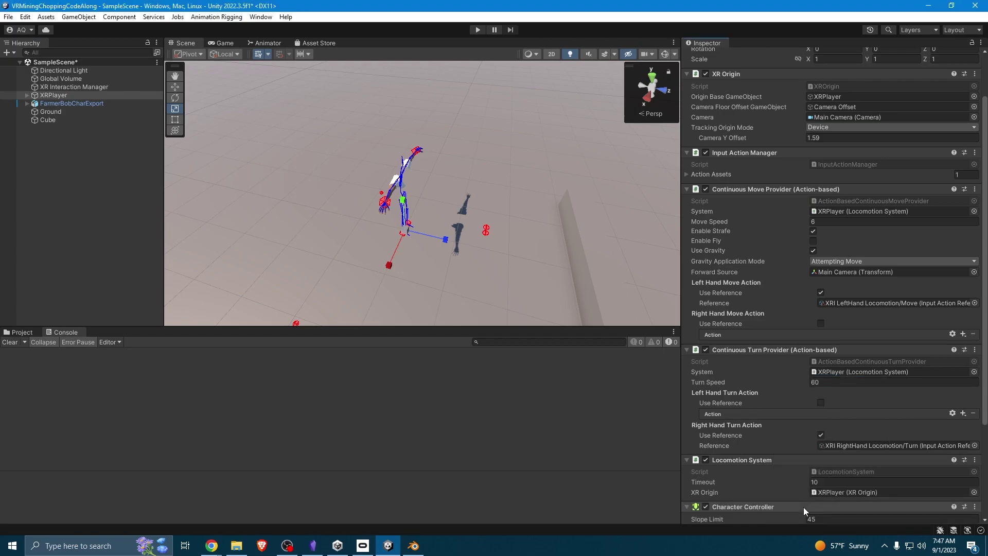
- Set the Continuous Move Provider's Gravity Application Mode to Immediately
scroll(804, 507, down, 5)
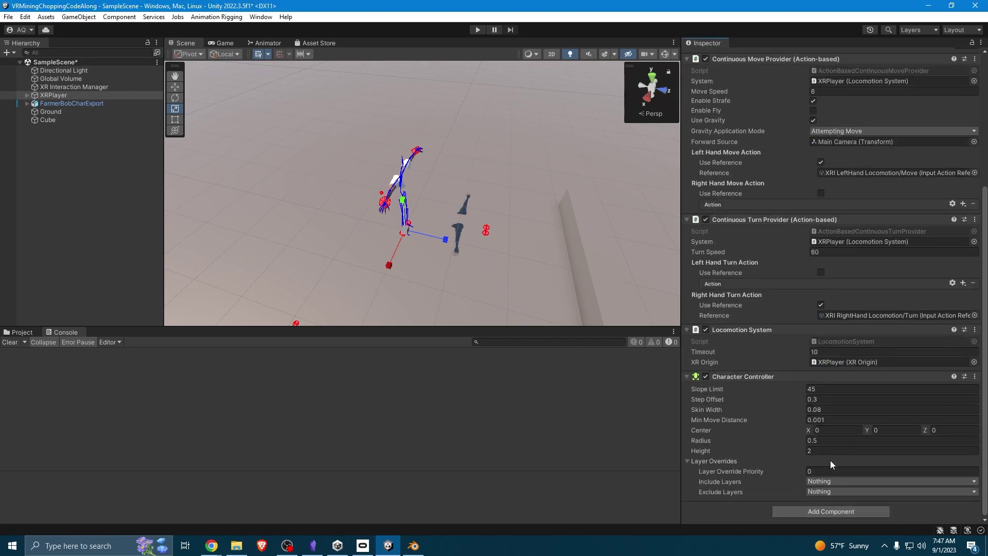
scroll(835, 452, up, 5)
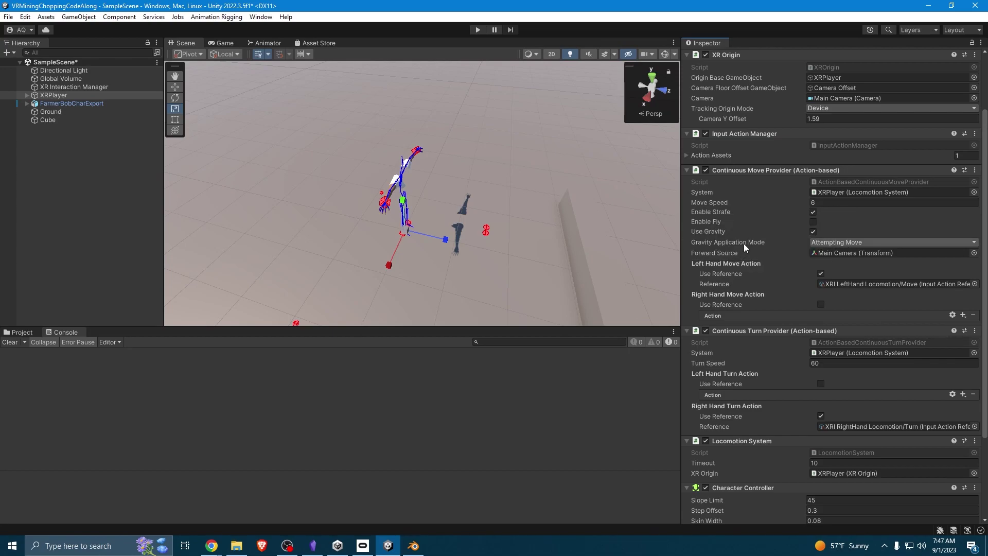
click(822, 246)
click(830, 257)
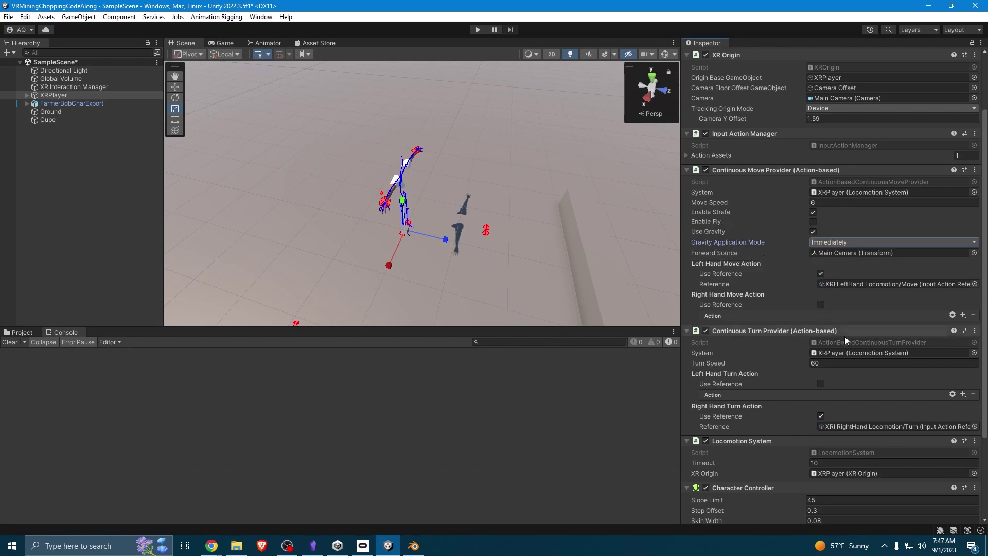
scroll(853, 352, down, 3)
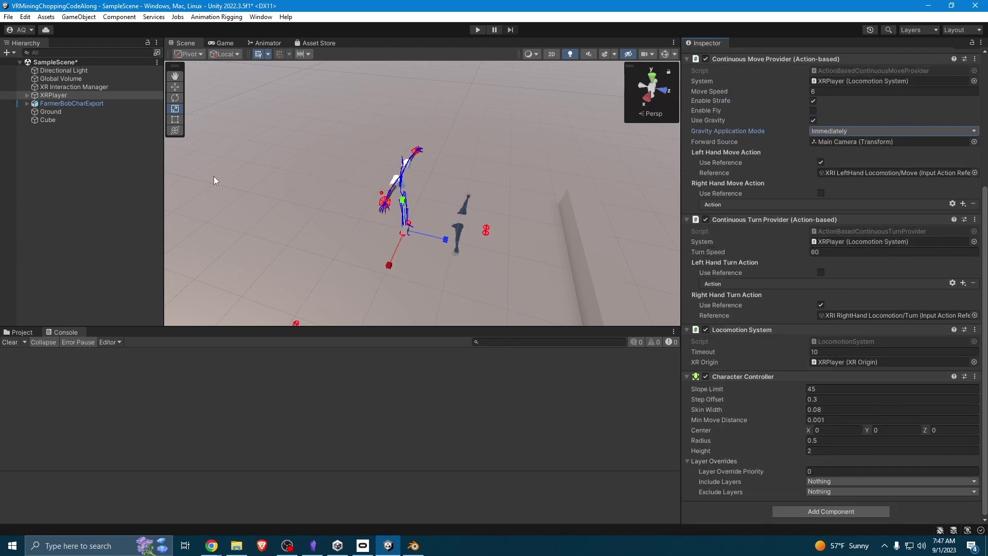
scroll(825, 379, up, 3)
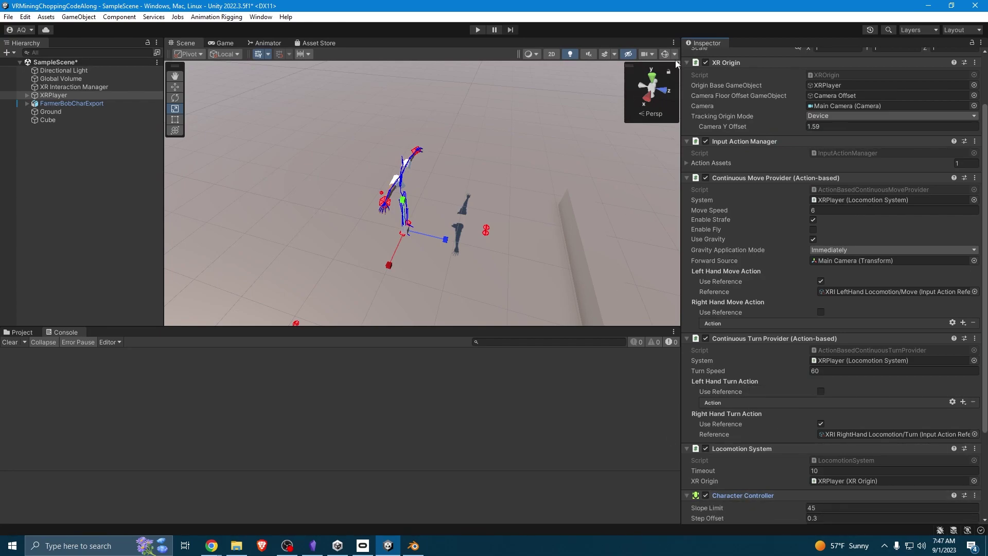
- Frame XRPlayer and set the Character Controller's Center Y to 1
key(f)
right_drag(519, 203, 420, 203)
scroll(867, 393, down, 5)
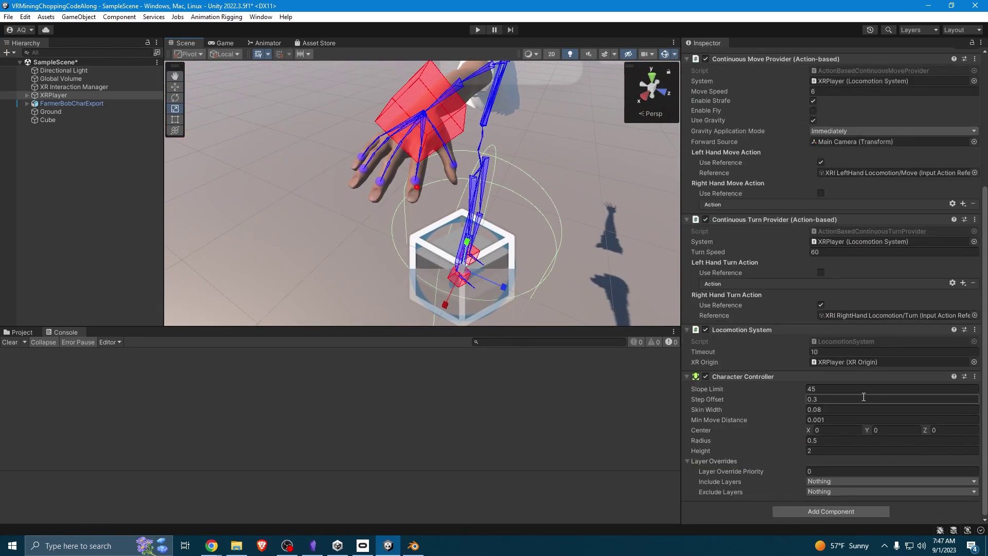
click(885, 430)
text(1)
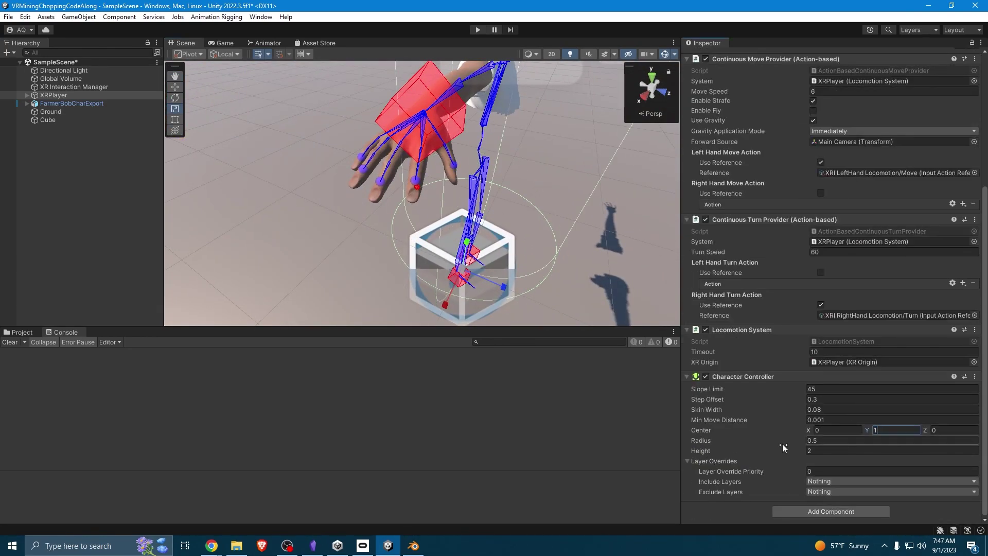
right_drag(441, 309, 456, 173)
- Set the Character Controller Radius to 0.1 and orbit around the player rig
click(820, 440)
click(824, 441)
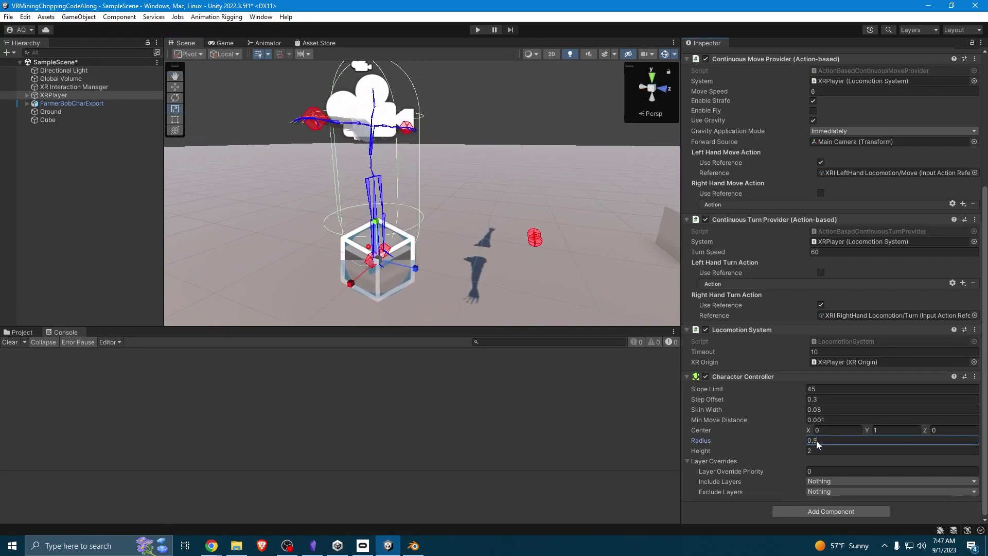
key(BackSpace)
text(2)
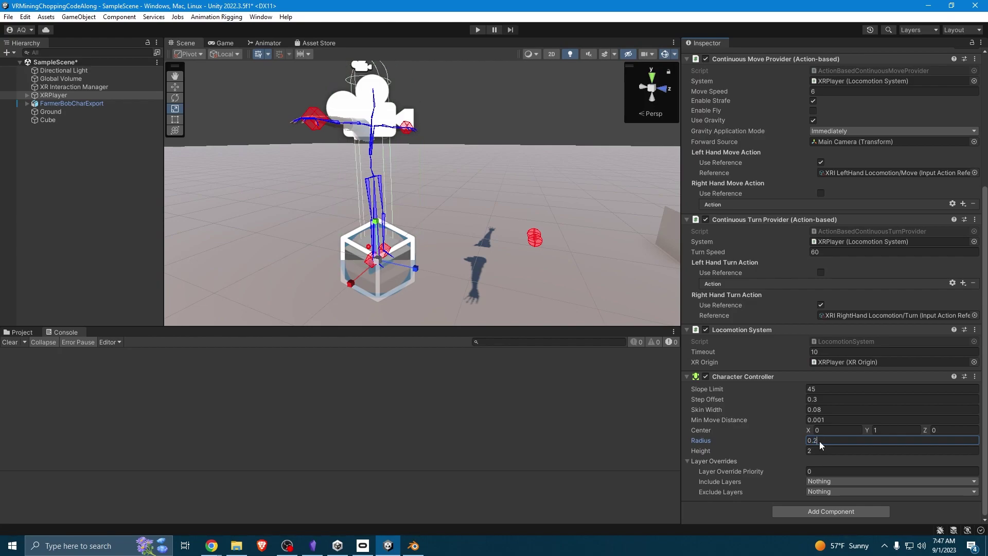
key(BackSpace)
text(1)
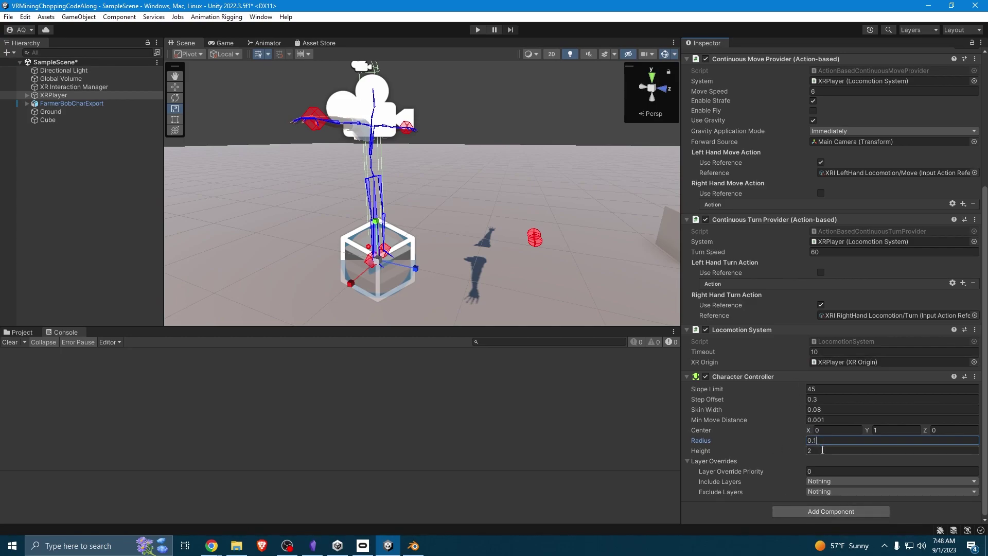
click(365, 378)
right_drag(406, 277, 370, 235)
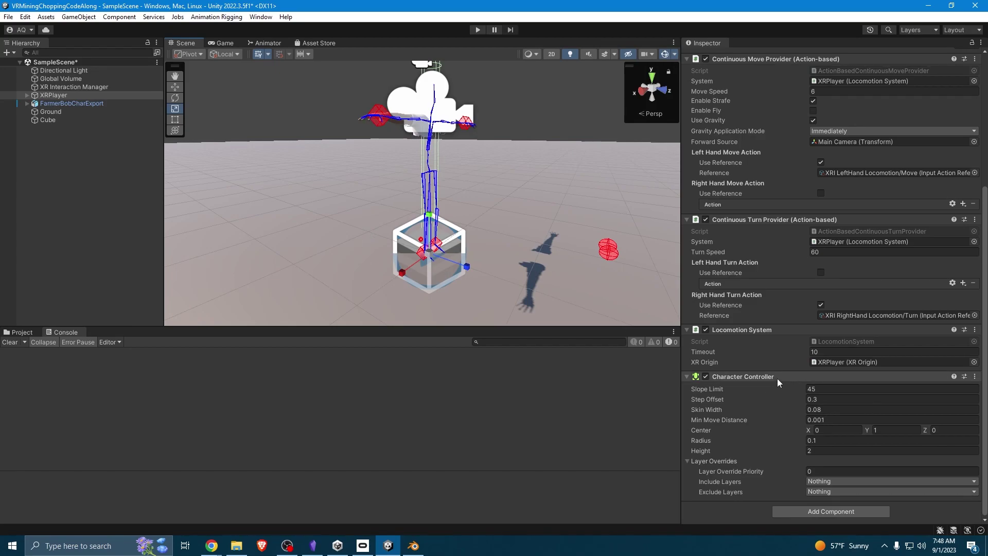
right_drag(463, 259, 289, 322)
- In the Project window, add a new folder named Materials under Assets and open it
click(28, 330)
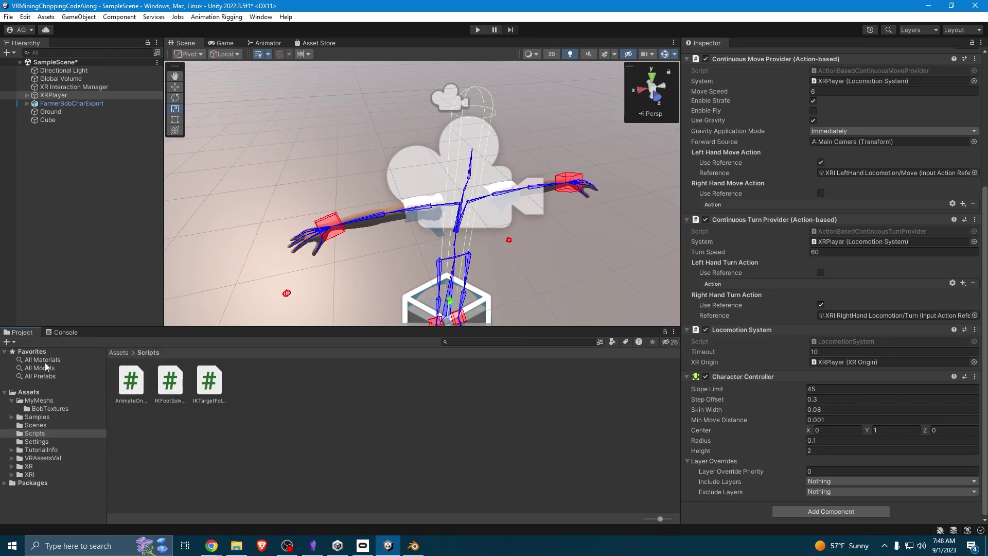
click(12, 400)
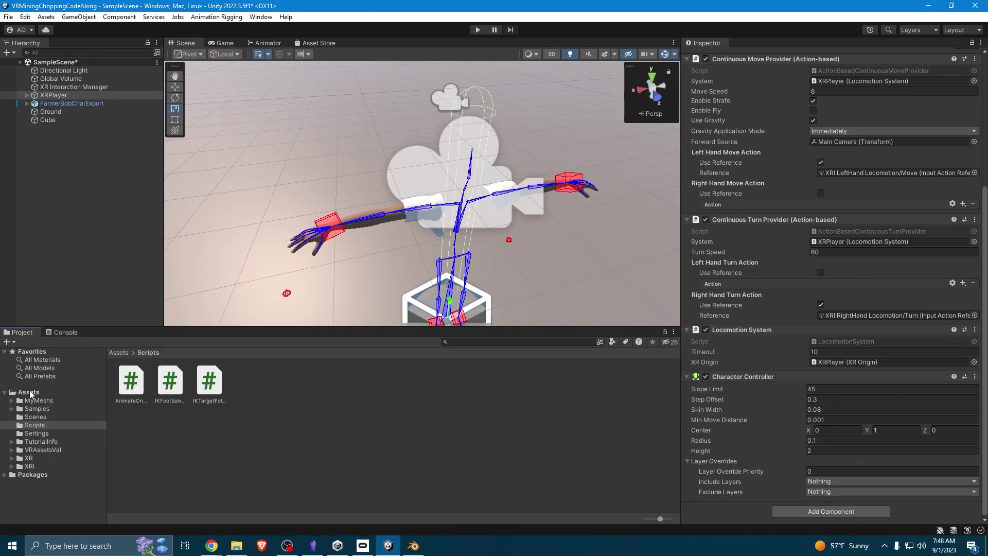
click(29, 392)
right_click(229, 407)
mouse_move(290, 122)
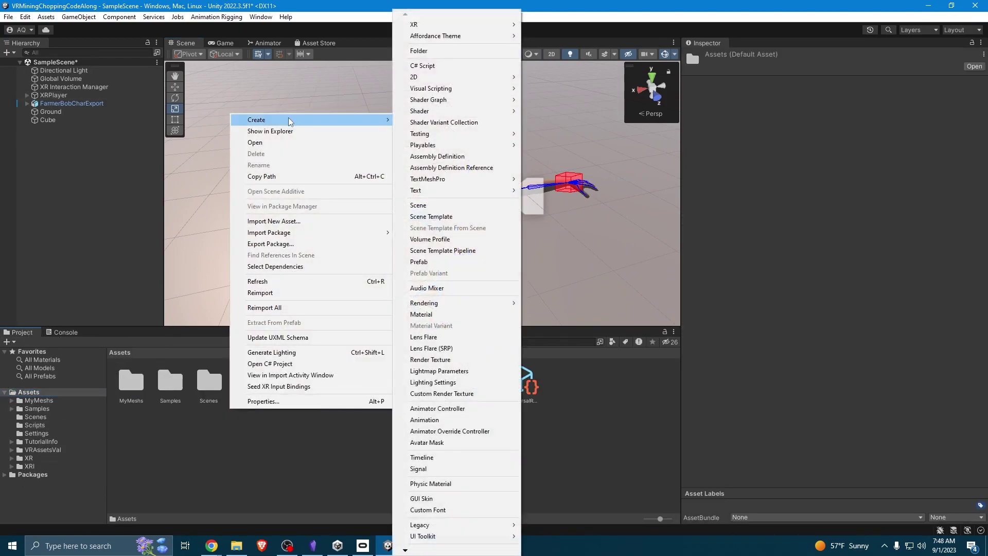
click(463, 51)
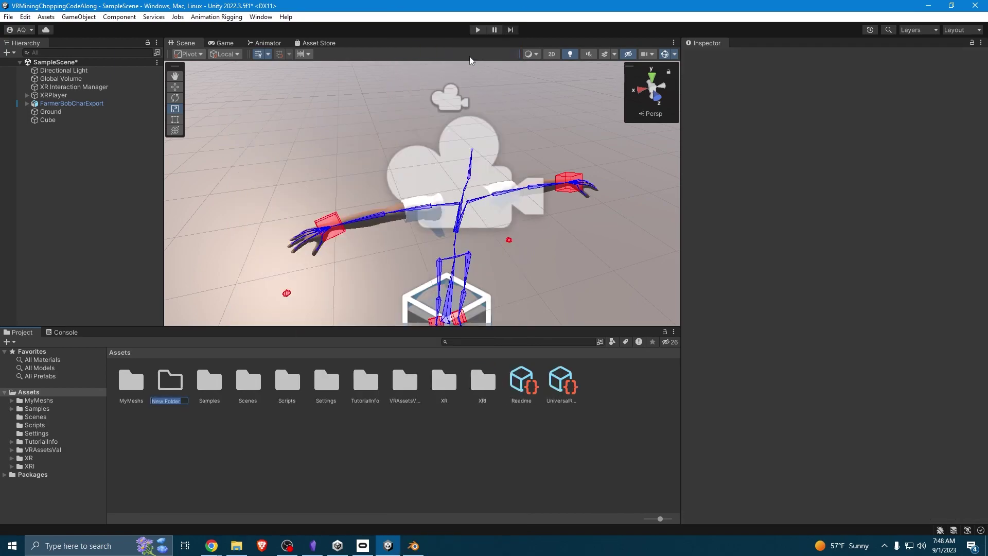
text(ma)
key(Return)
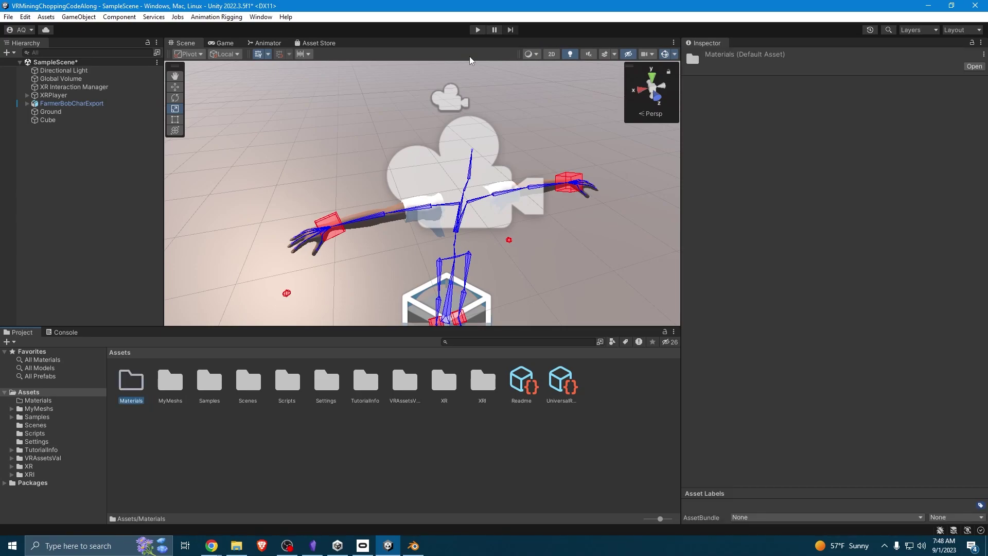
double_click(137, 399)
right_click(142, 386)
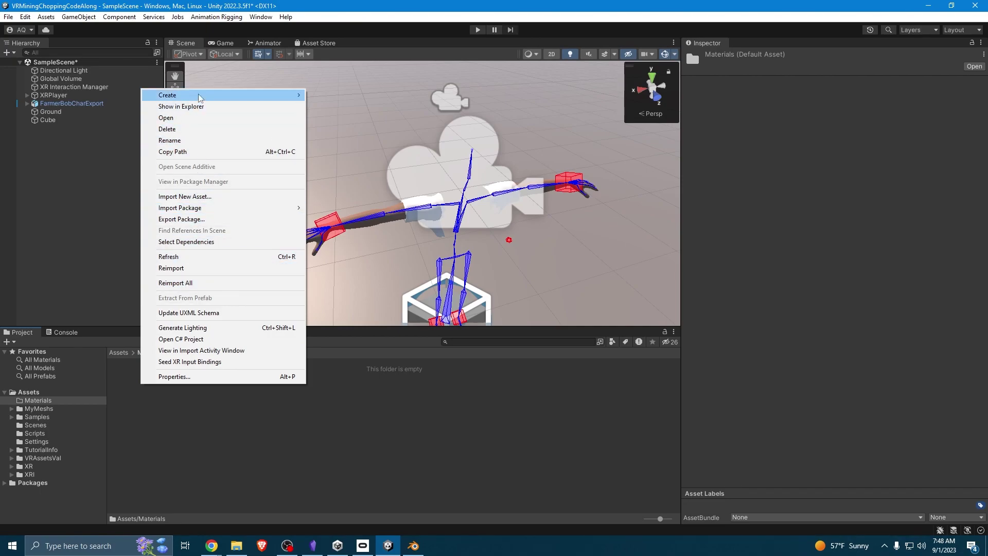
- Create a new material in the Materials folder named Ground
mouse_move(203, 96)
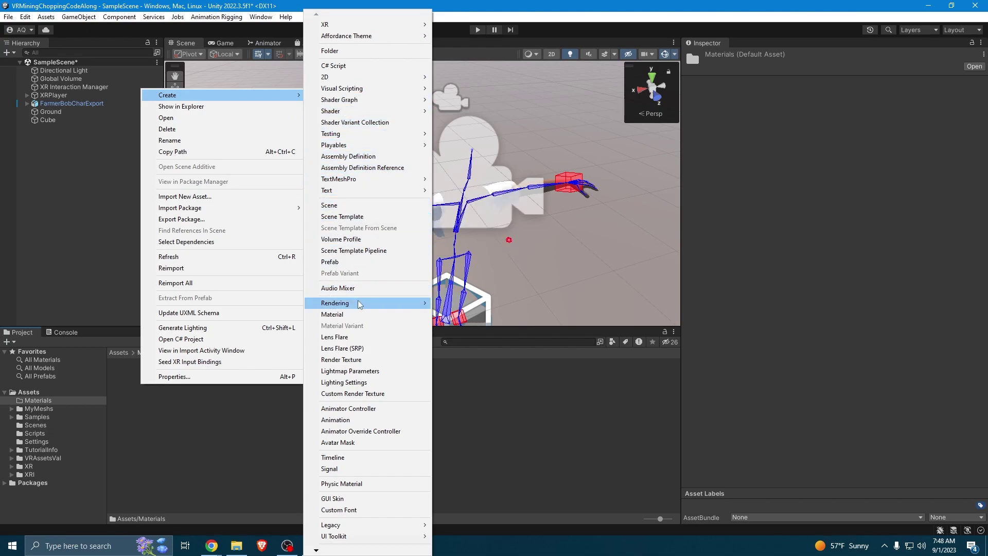
click(359, 314)
text(Ground)
key(Return)
- Create a second material named table
right_click(199, 440)
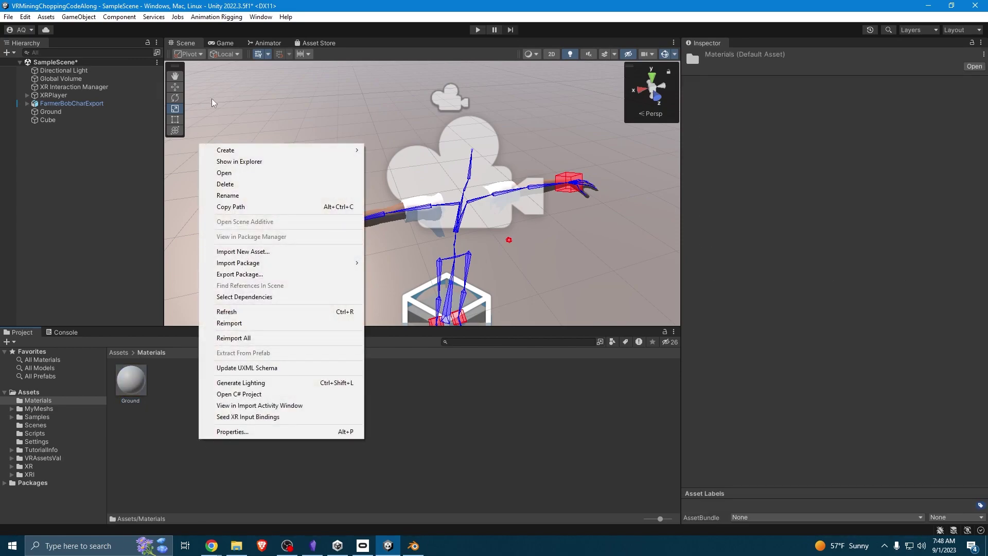
mouse_move(232, 150)
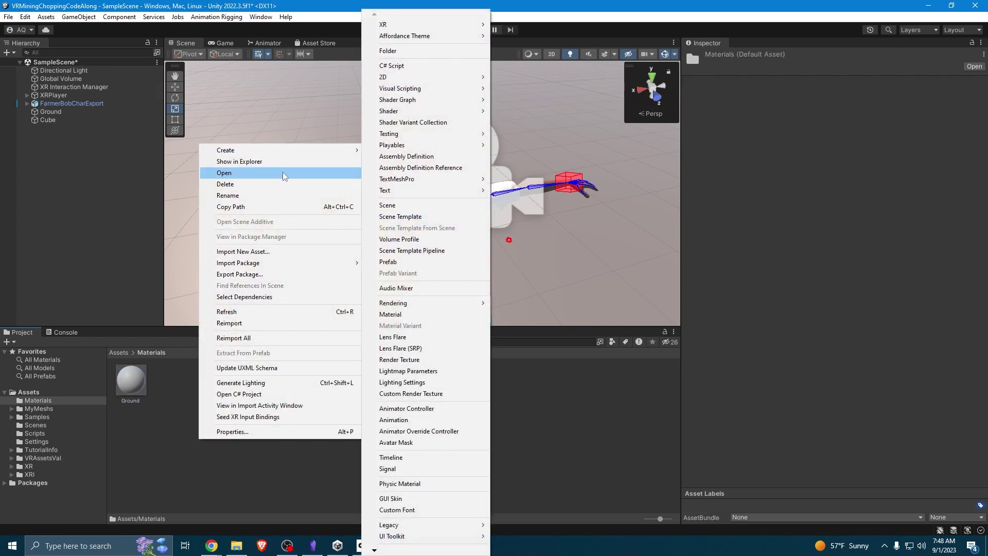
click(430, 316)
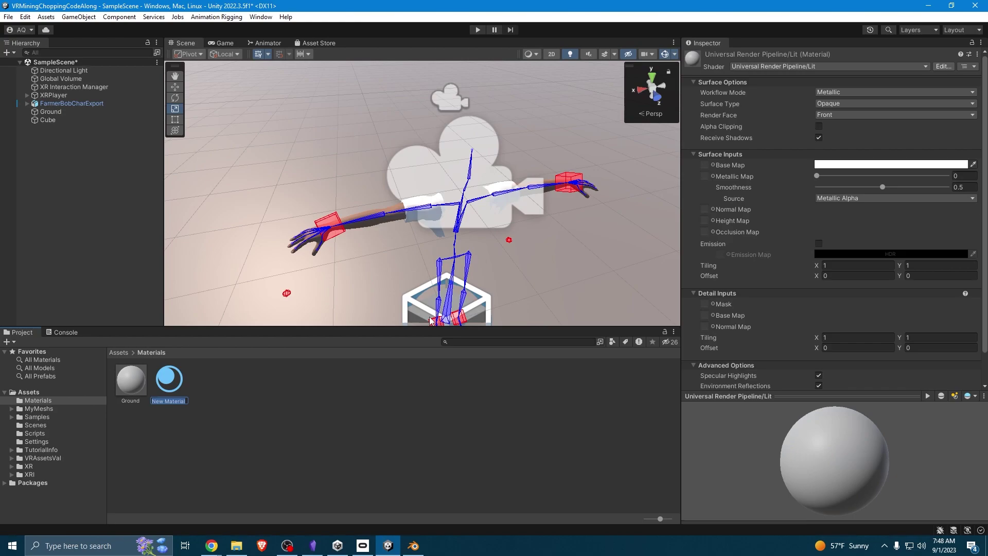
text(table)
key(Return)
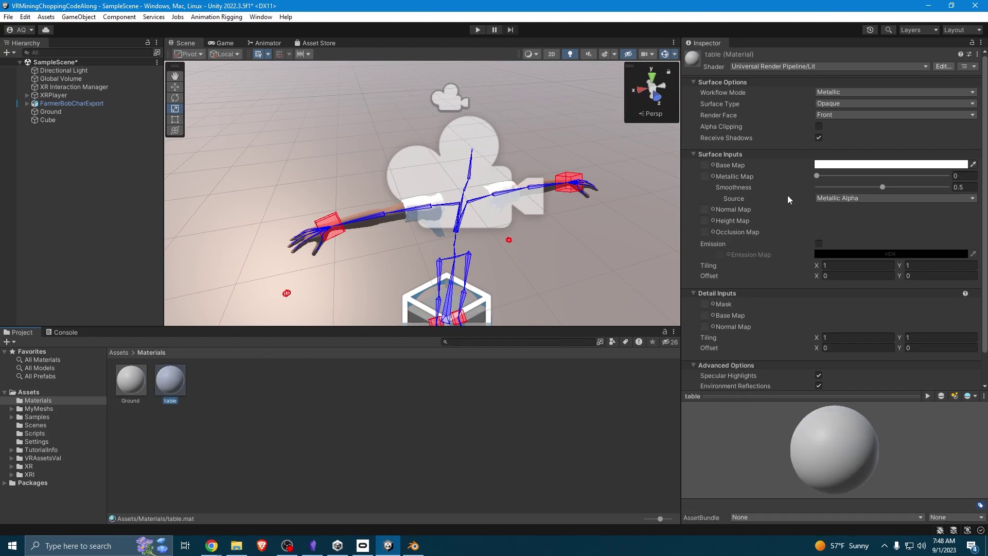
- Apply the Ground material to the floor plane and set its base colour to brownish 74655B
click(129, 387)
drag(129, 387, 249, 231)
click(835, 164)
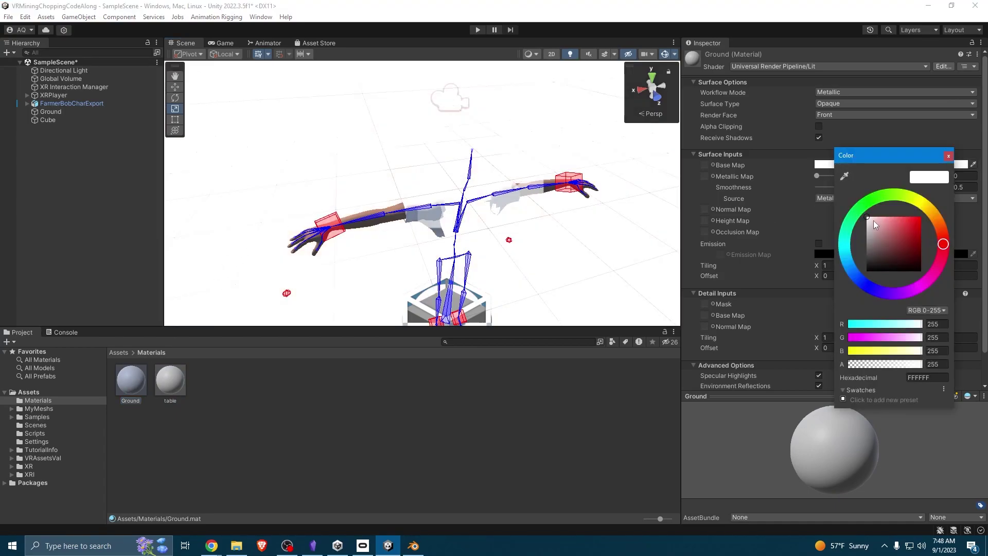
drag(873, 220, 857, 249)
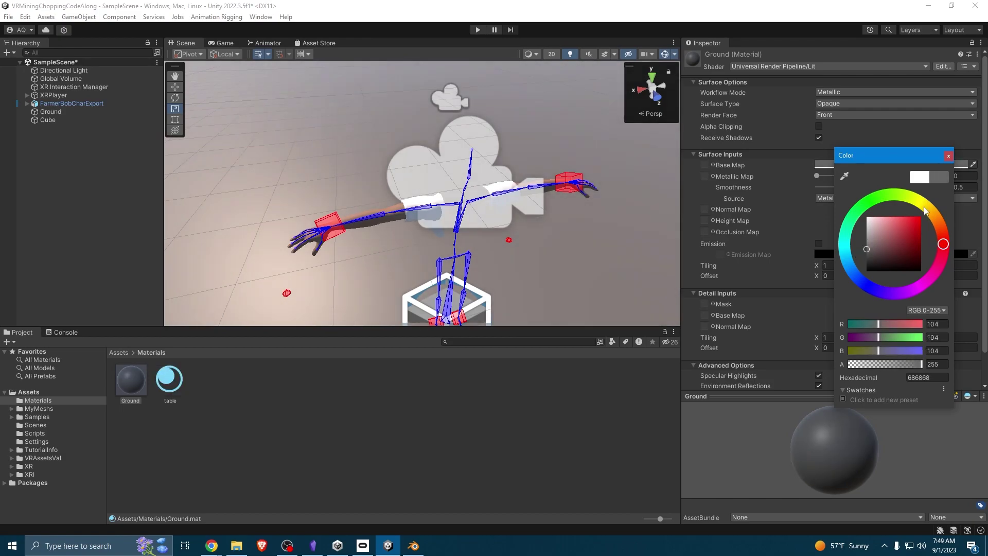
mouse_move(926, 212)
mouse_down()
mouse_move(941, 226)
mouse_move(942, 257)
mouse_move(884, 247)
mouse_up()
drag(942, 255, 939, 225)
click(881, 242)
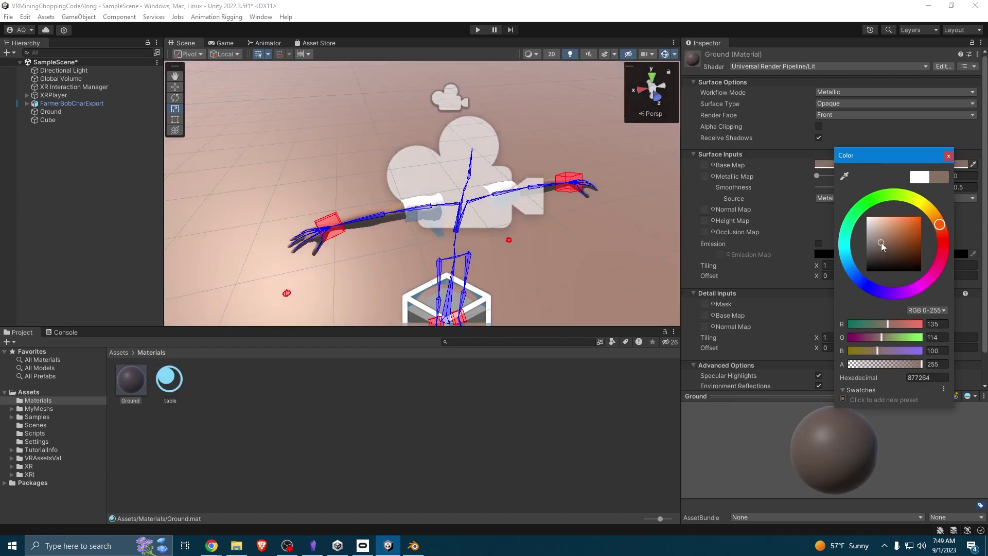
drag(881, 242, 888, 253)
- Set the table material's base colour to orange-brown C88E43 and apply it to the long beam
click(180, 382)
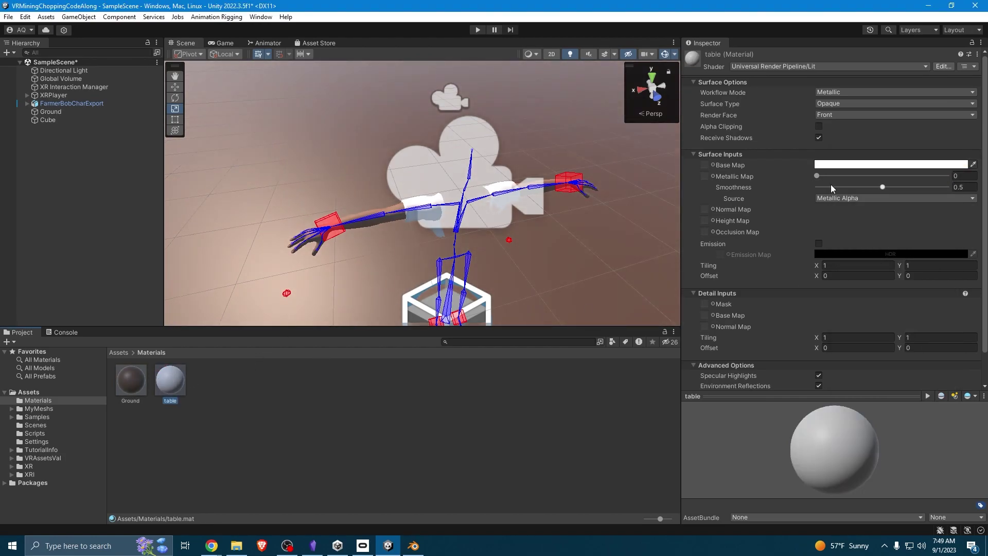
click(837, 164)
click(940, 216)
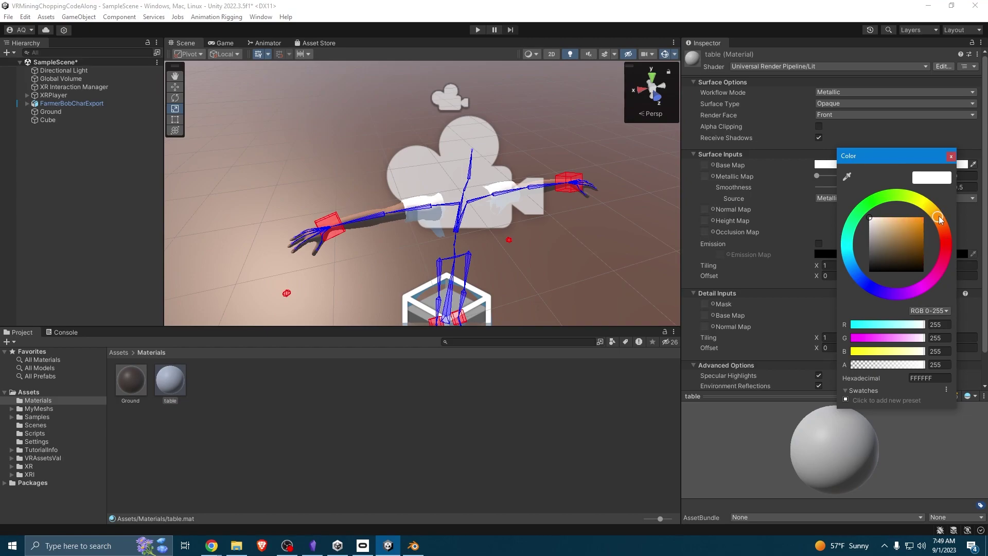
drag(897, 220, 904, 229)
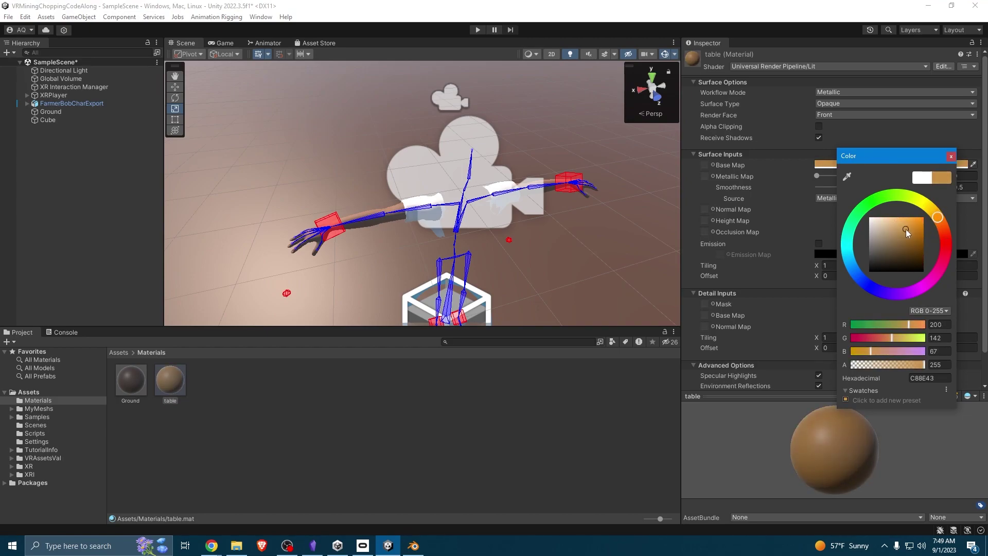
click(951, 156)
right_drag(664, 247, 633, 257)
drag(169, 380, 475, 203)
right_drag(386, 317, 915, 226)
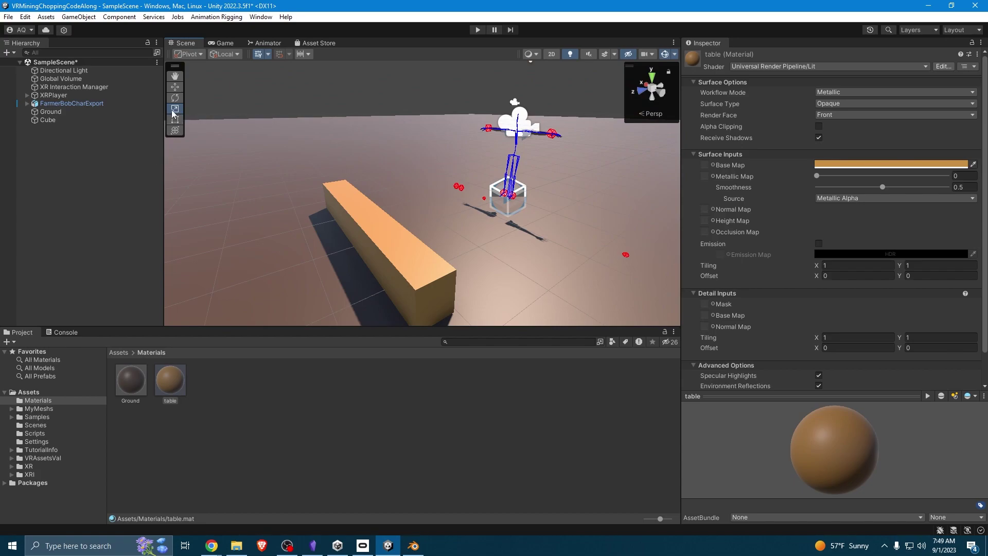
- Scale the orange beam up on Y to about 1.42, then deselect everything
click(395, 236)
drag(365, 205, 366, 193)
right_drag(366, 193, 320, 191)
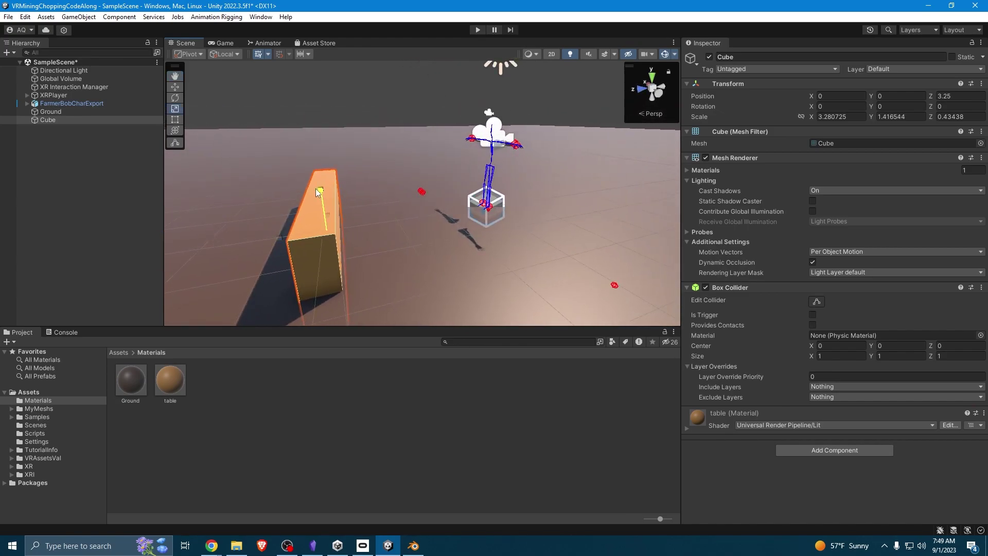
click(417, 218)
right_drag(417, 218, 501, 231)
click(501, 107)
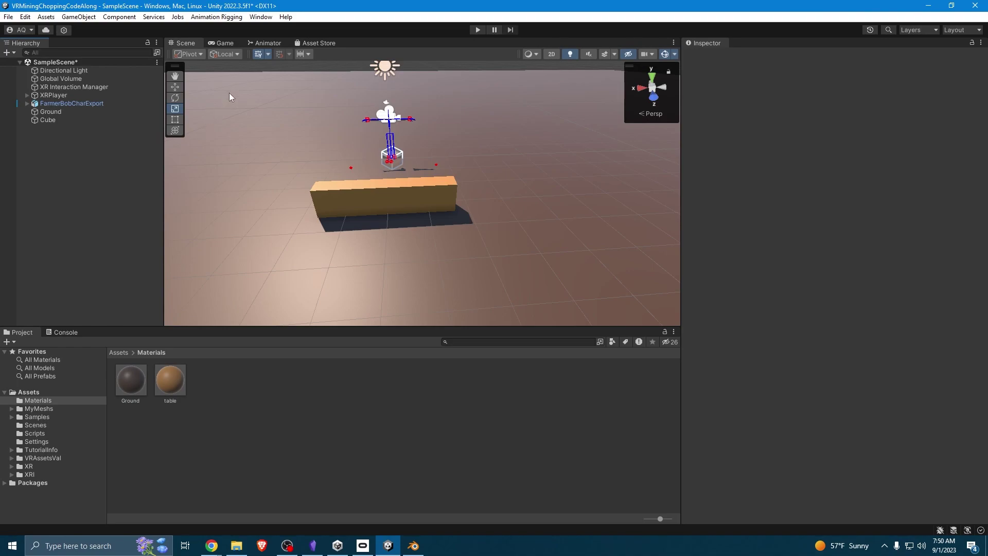
- Open the Asset Store window from the Window menu, then go to the Package Manager
click(257, 19)
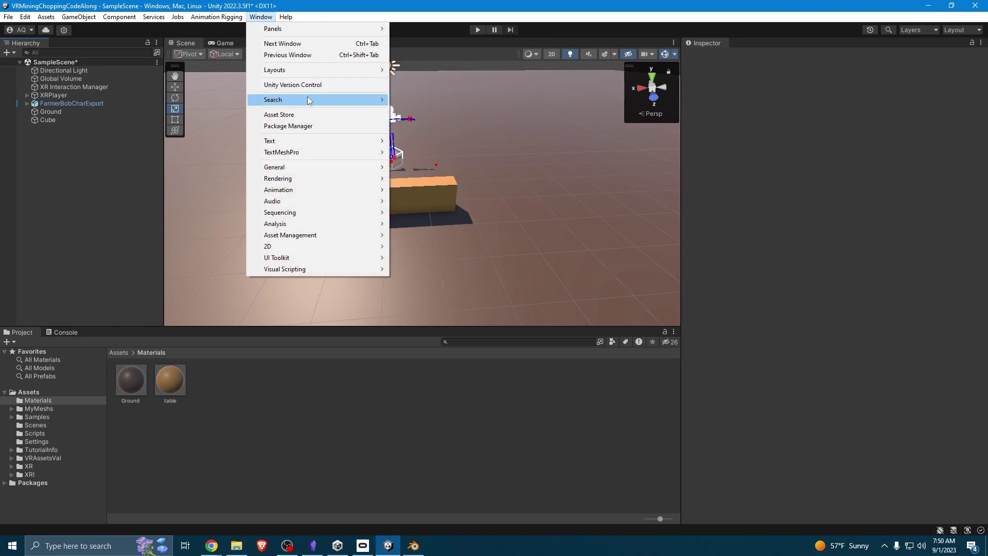
mouse_move(314, 102)
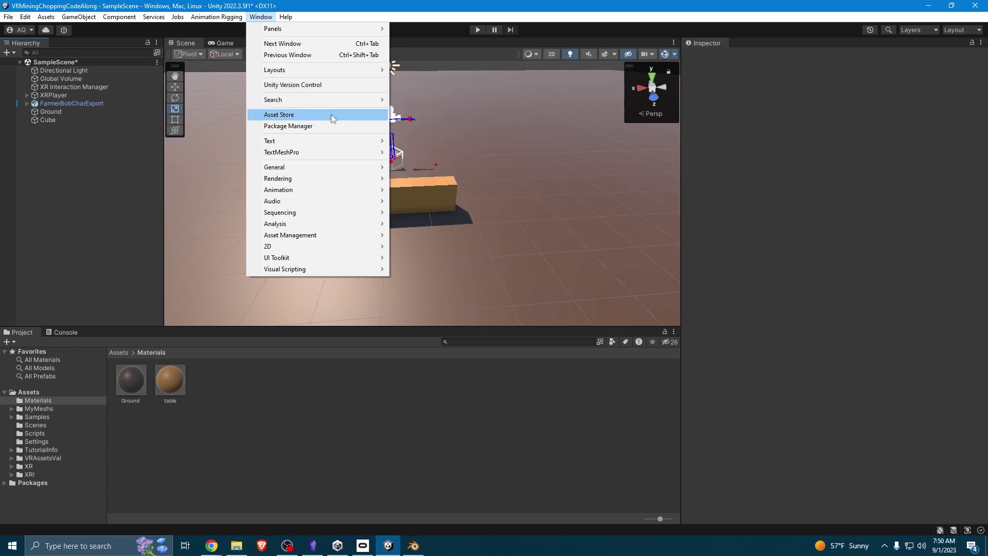
click(332, 114)
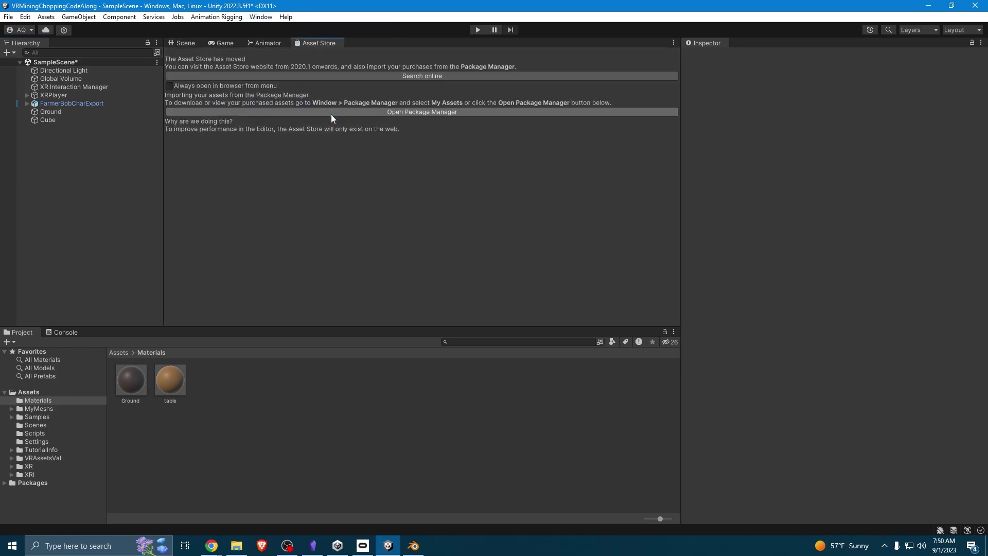
click(368, 77)
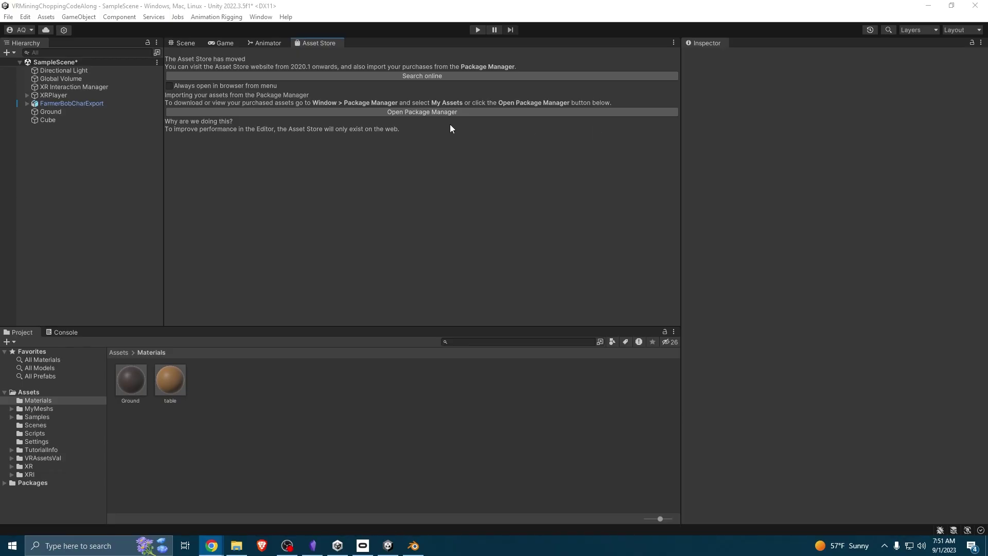
click(422, 112)
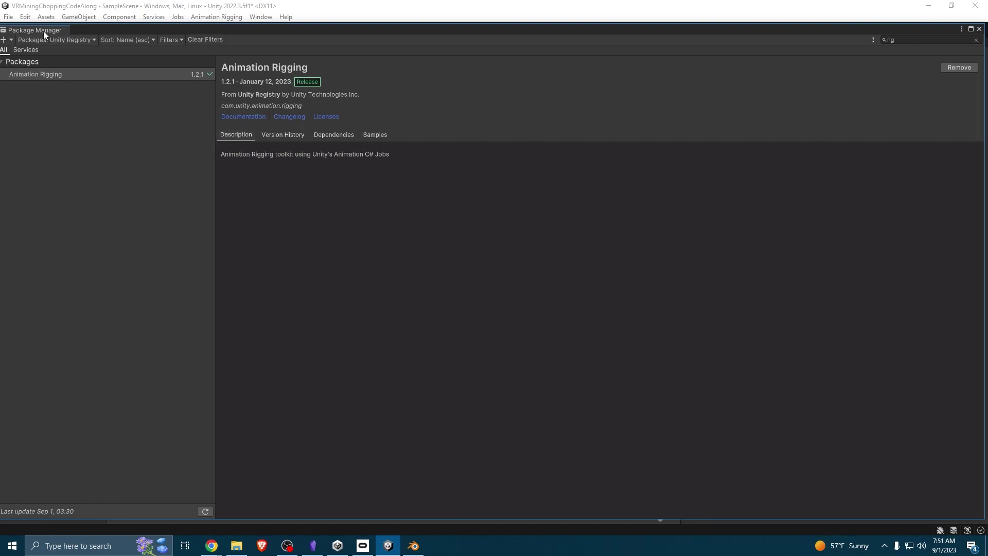
- List all 68 packages from My Assets in the Package Manager
click(29, 41)
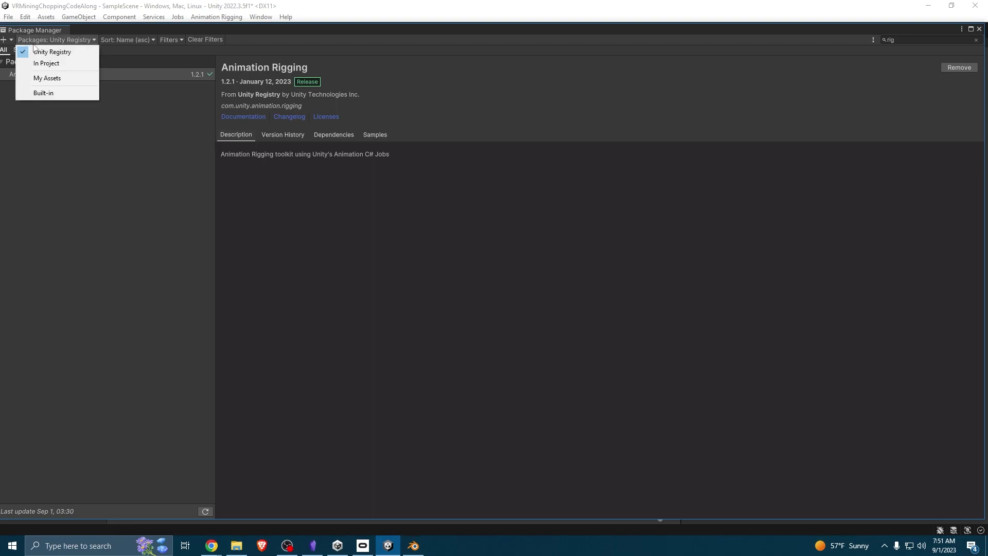
click(64, 77)
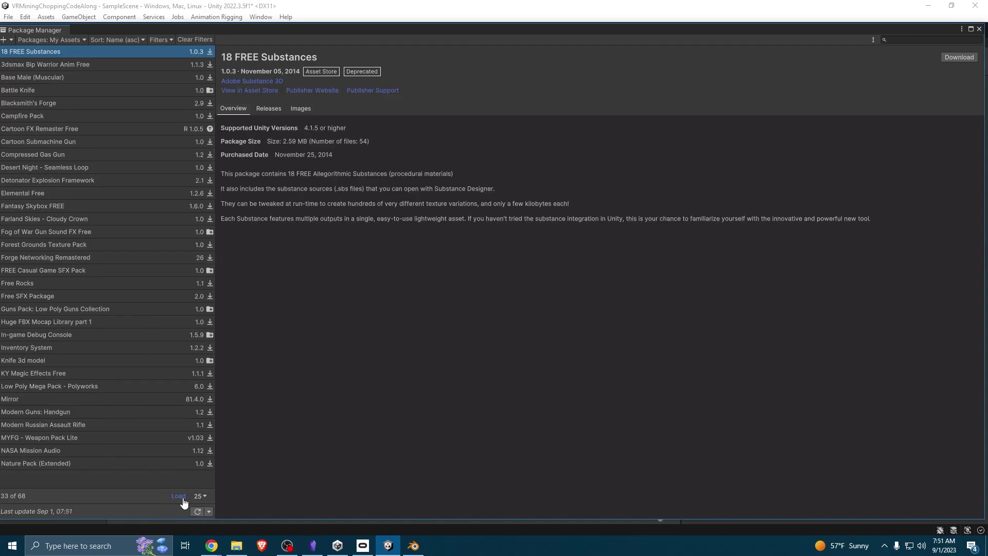
click(199, 497)
click(212, 519)
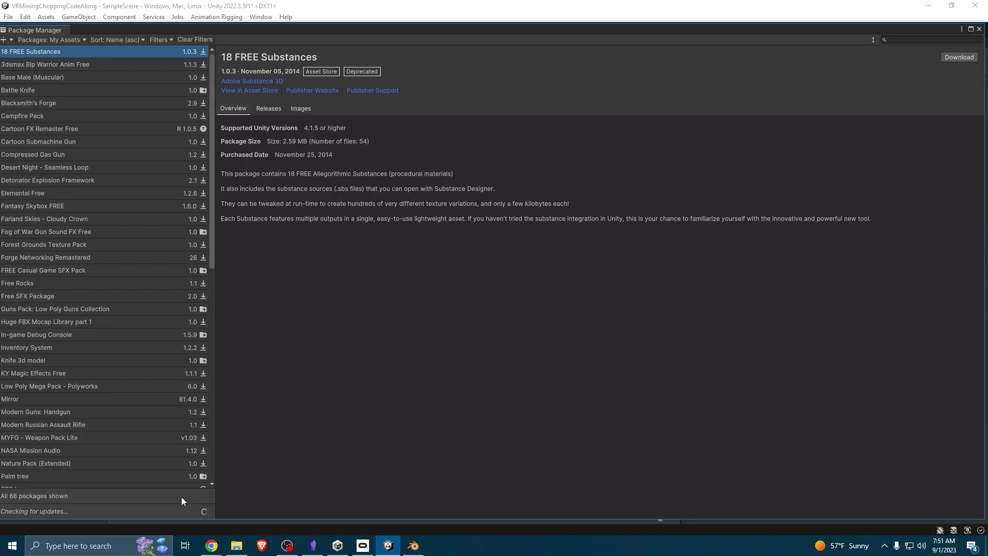
- Import all files of the Tool Set - PolyPack asset
scroll(139, 442, down, 5)
scroll(139, 442, down, 2)
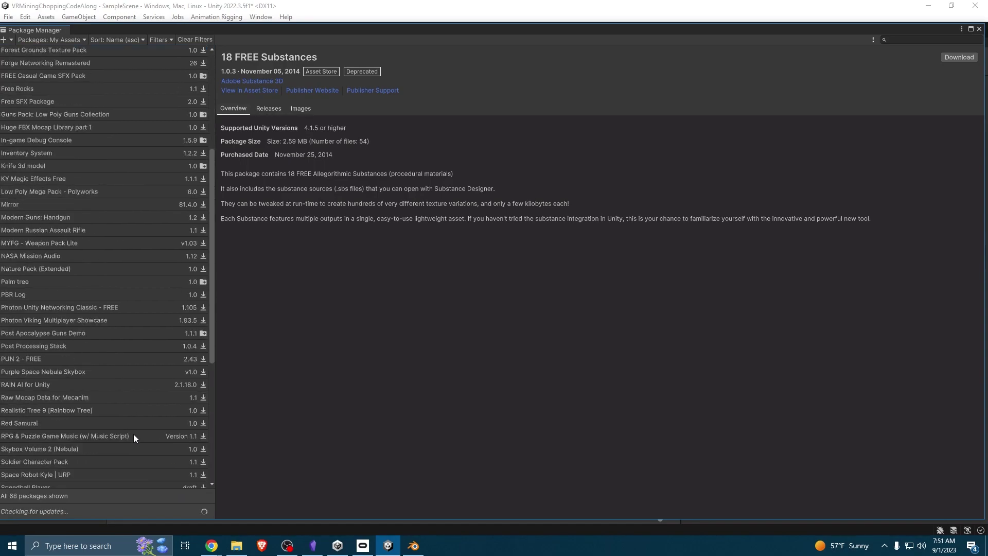
scroll(133, 433, down, 6)
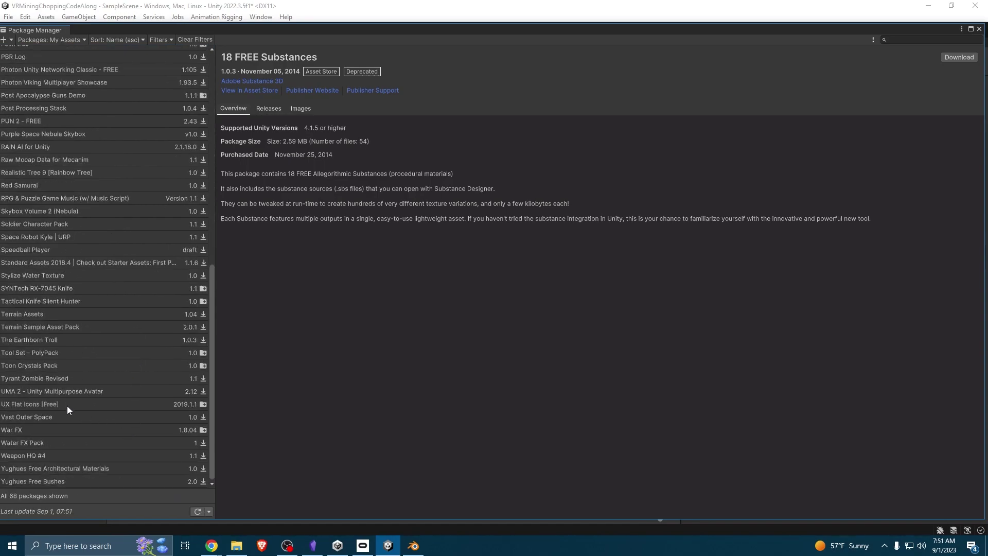
click(57, 353)
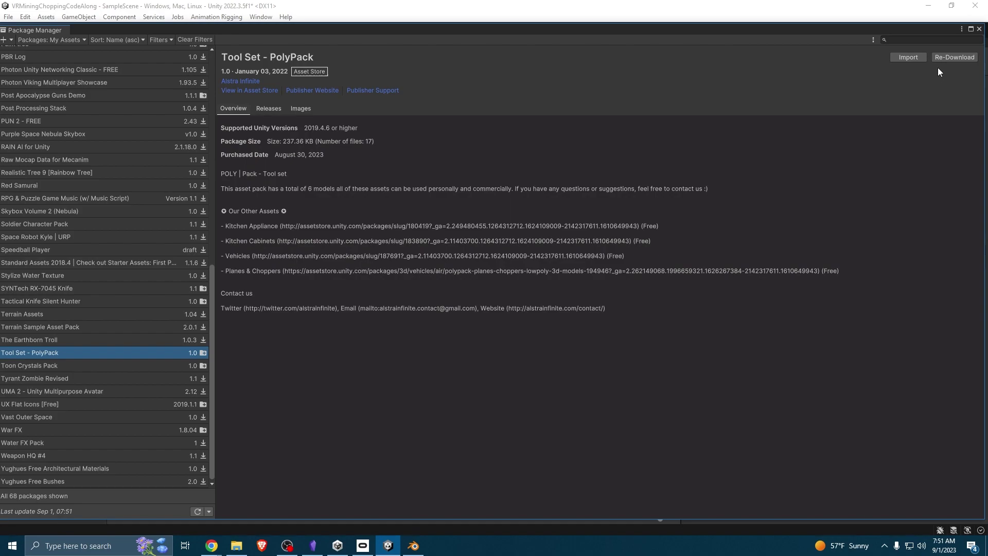
click(907, 57)
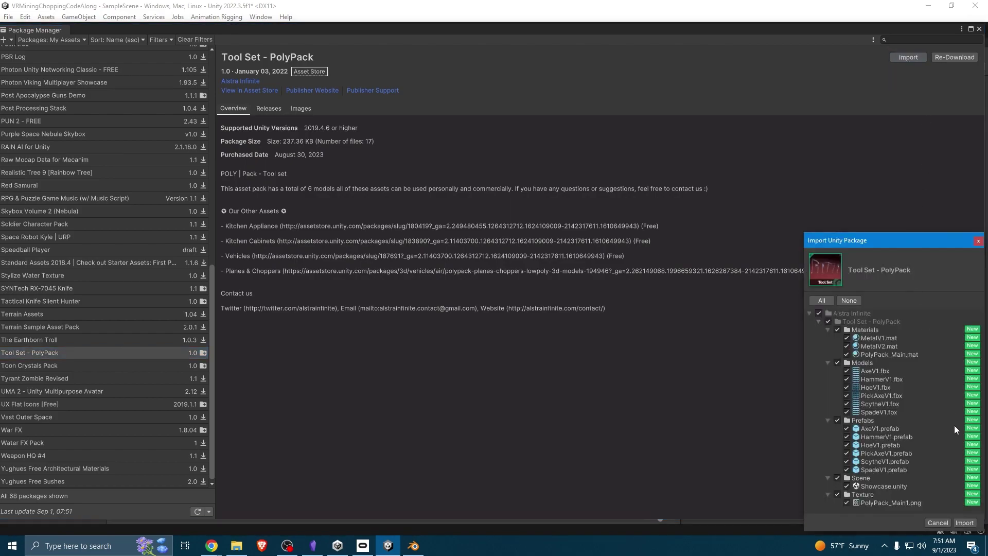
click(965, 523)
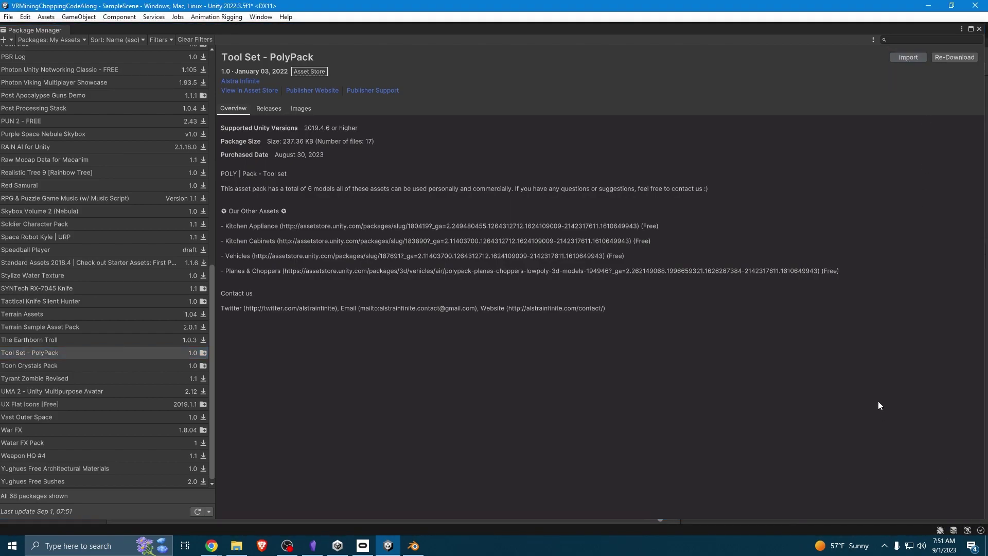
- Close the Package Manager and open Alstra Infinite/Tool Set - PolyPack/Prefabs in the Scene view
click(979, 29)
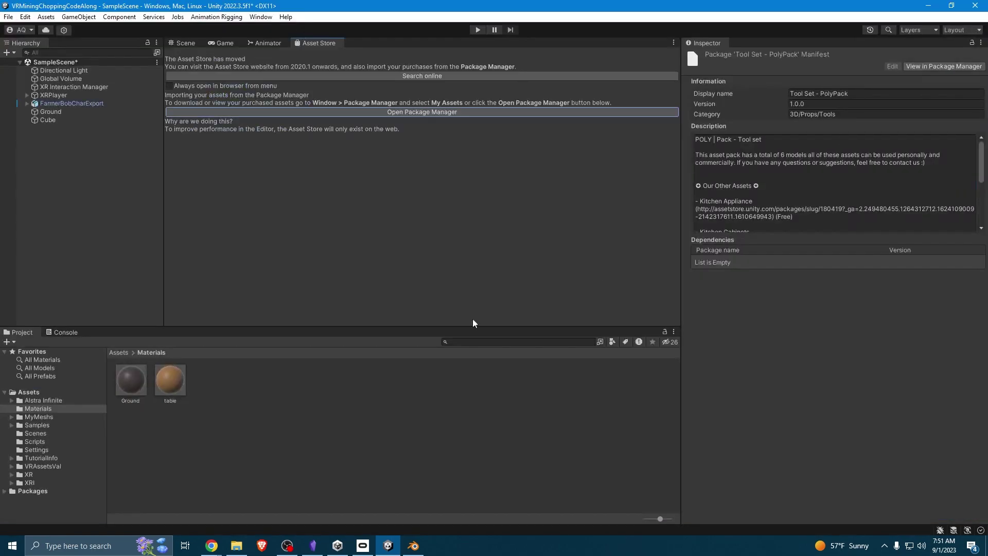
click(174, 43)
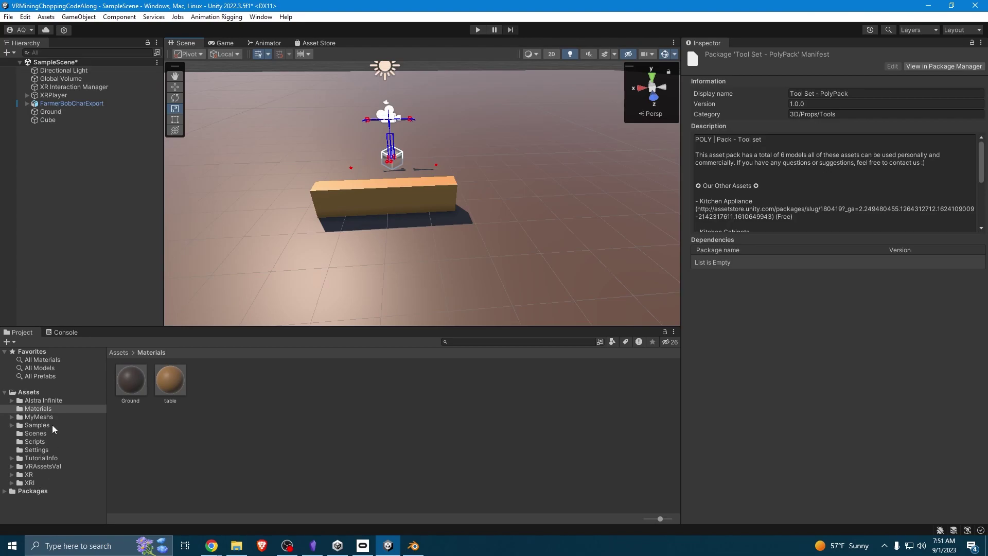
click(13, 401)
click(32, 409)
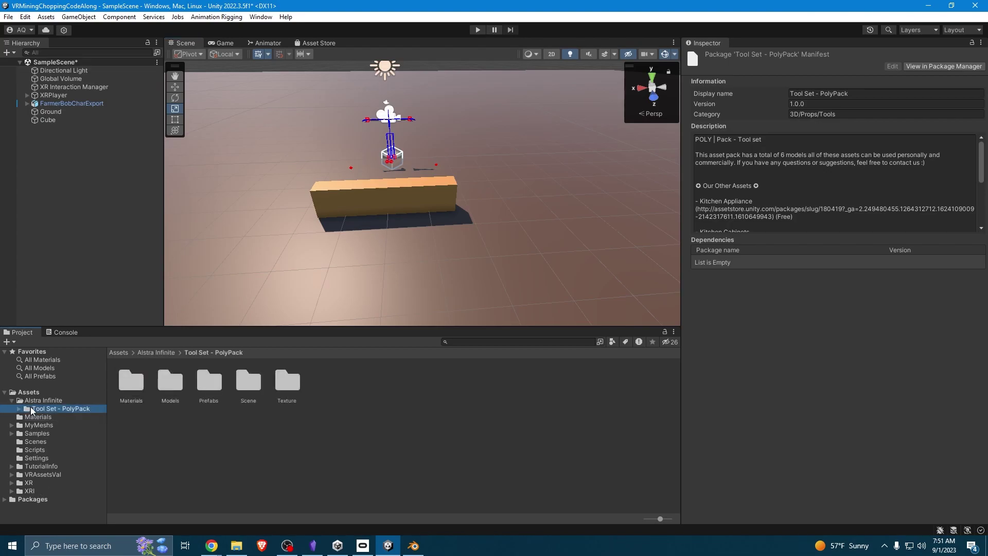
double_click(201, 393)
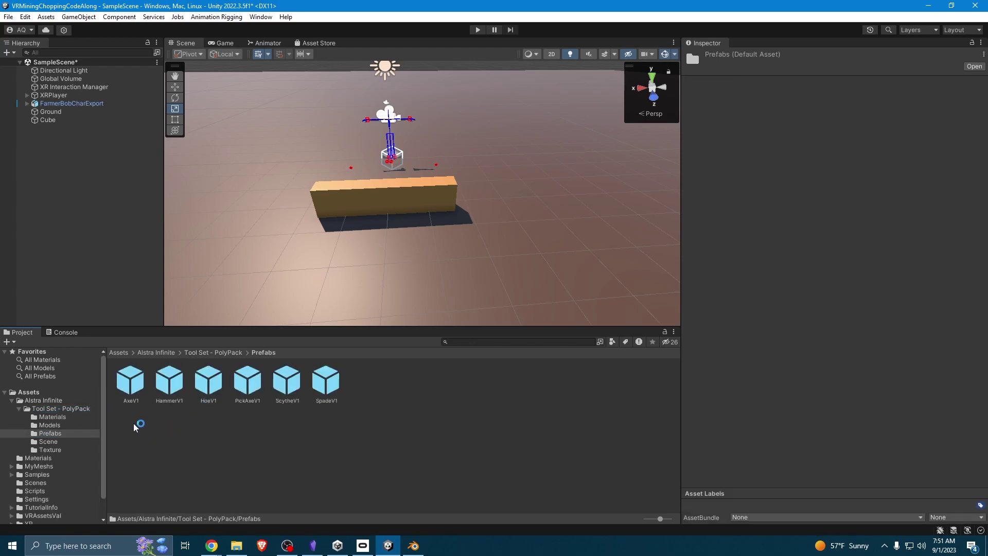
- Place the AxeV1 and PickAxeV1 prefabs on the orange table and frame the pickaxe
click(145, 383)
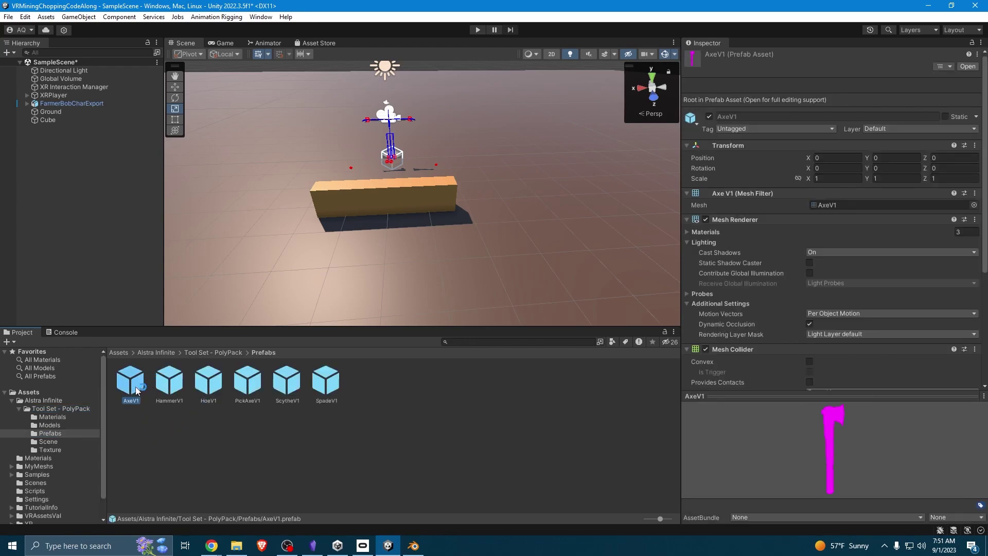
drag(150, 378, 336, 193)
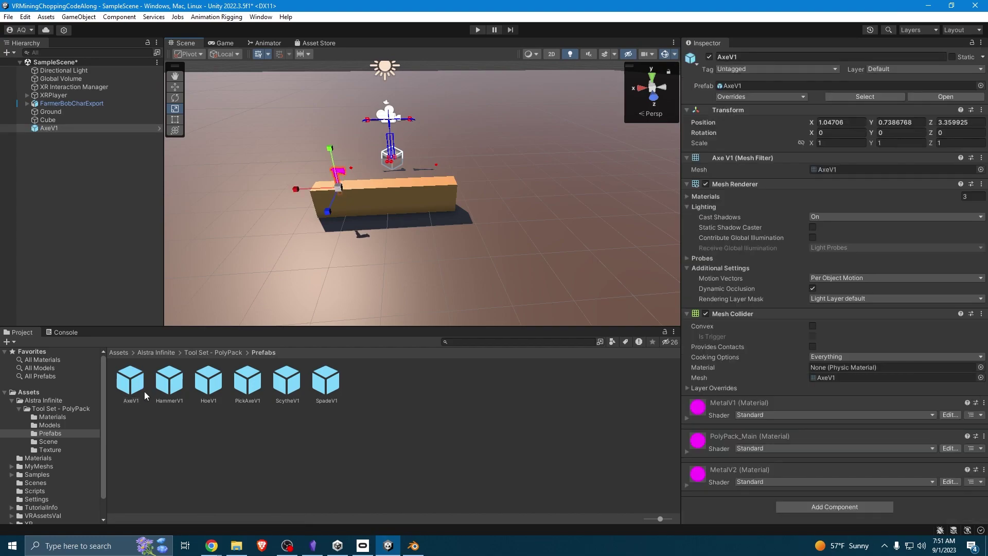
drag(254, 388, 591, 181)
key(f)
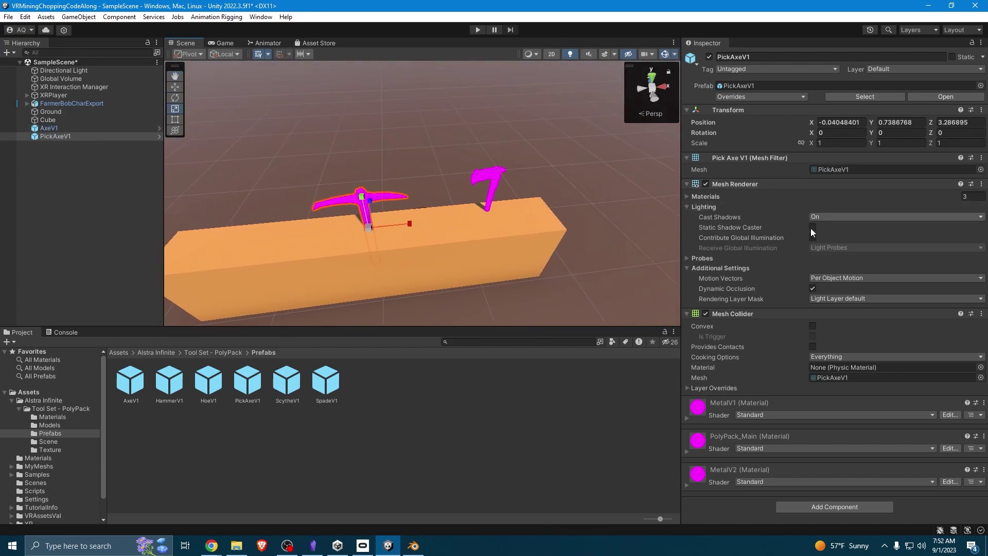
- Switch the MetalV1 material to the Universal Render Pipeline/Lit shader
click(67, 414)
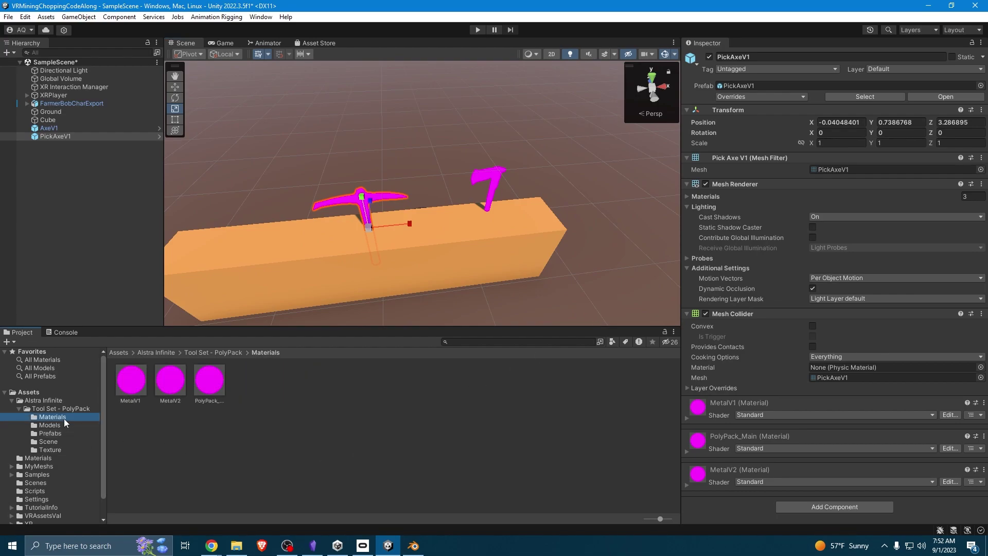
click(135, 391)
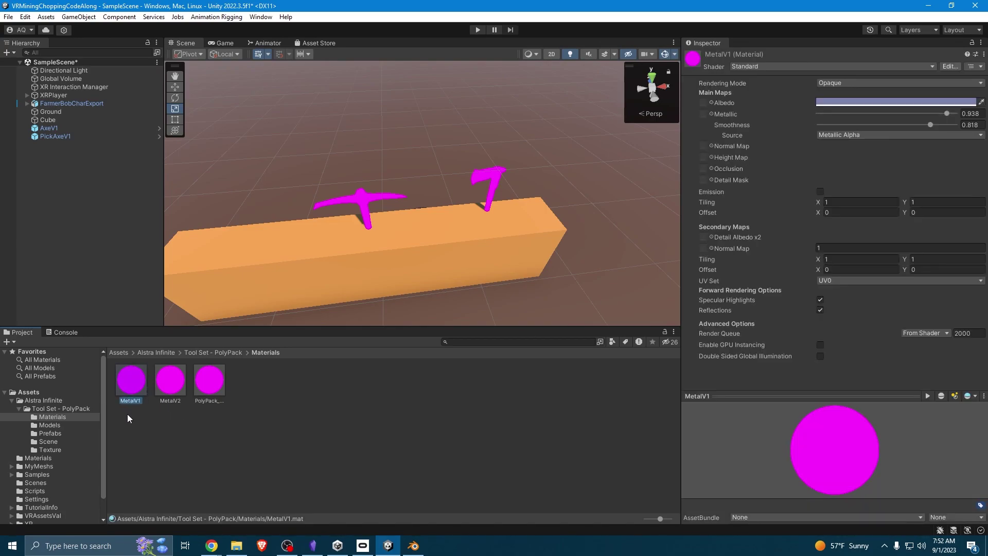
click(829, 66)
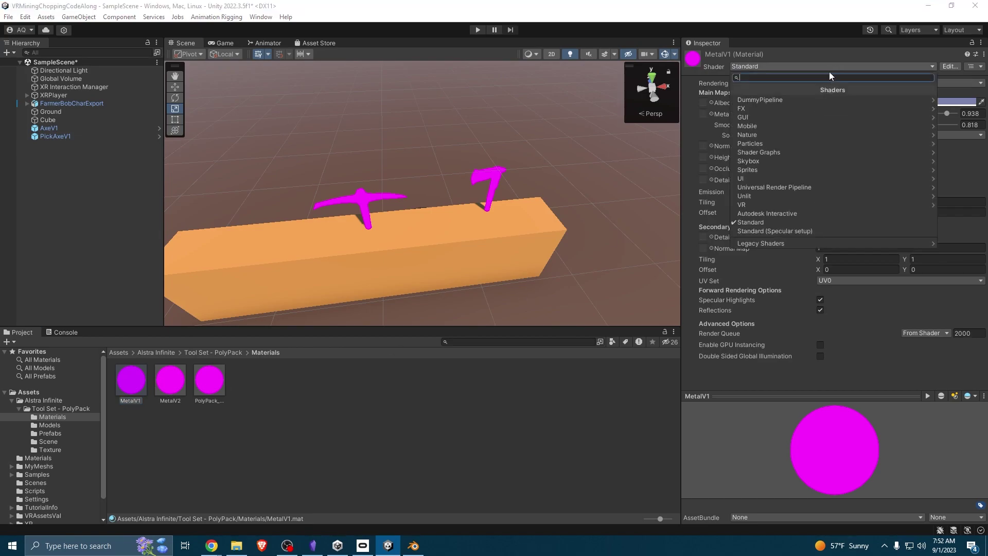
click(778, 188)
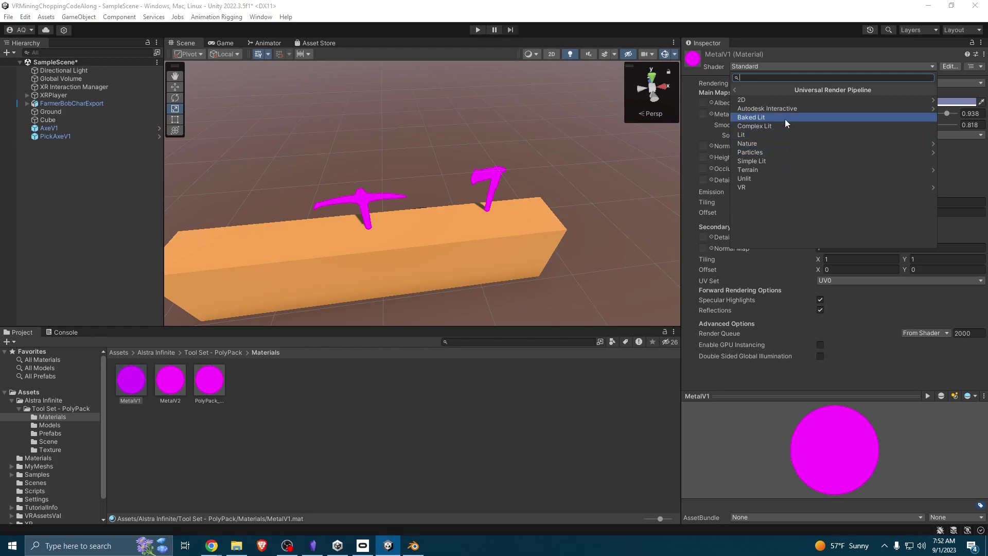
click(785, 134)
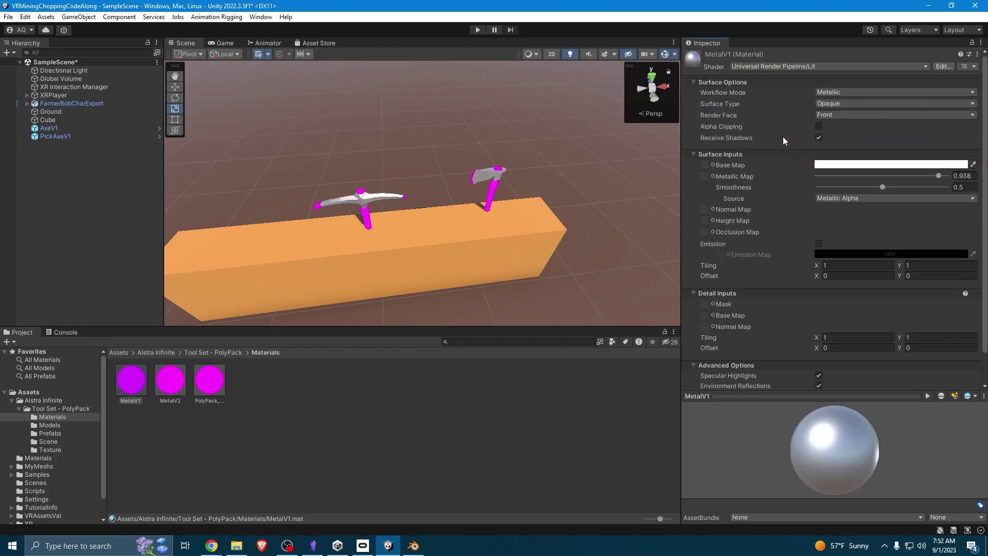
- Switch MetalV2 and PolyPack_Main to the Universal Render Pipeline/Lit shader, then deselect
click(171, 380)
click(771, 67)
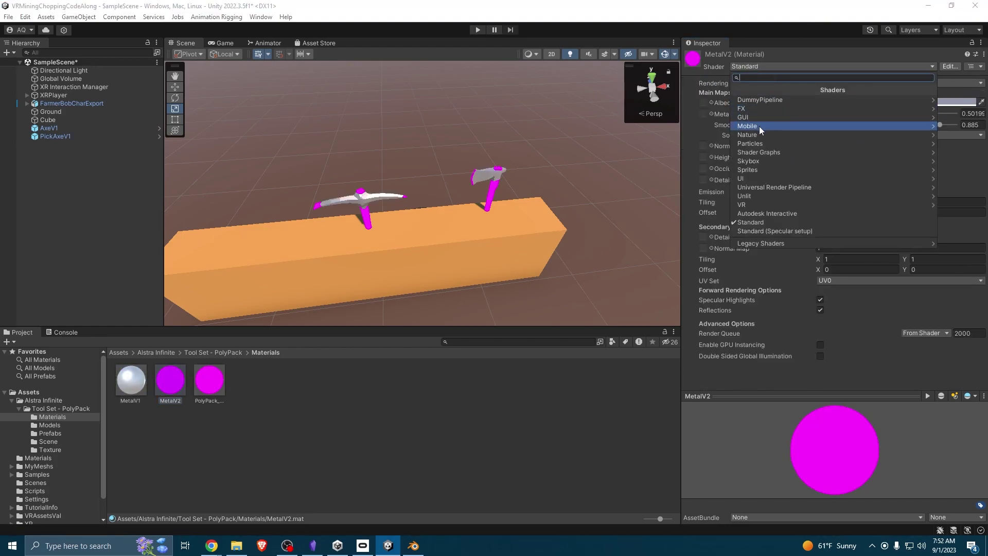
click(793, 186)
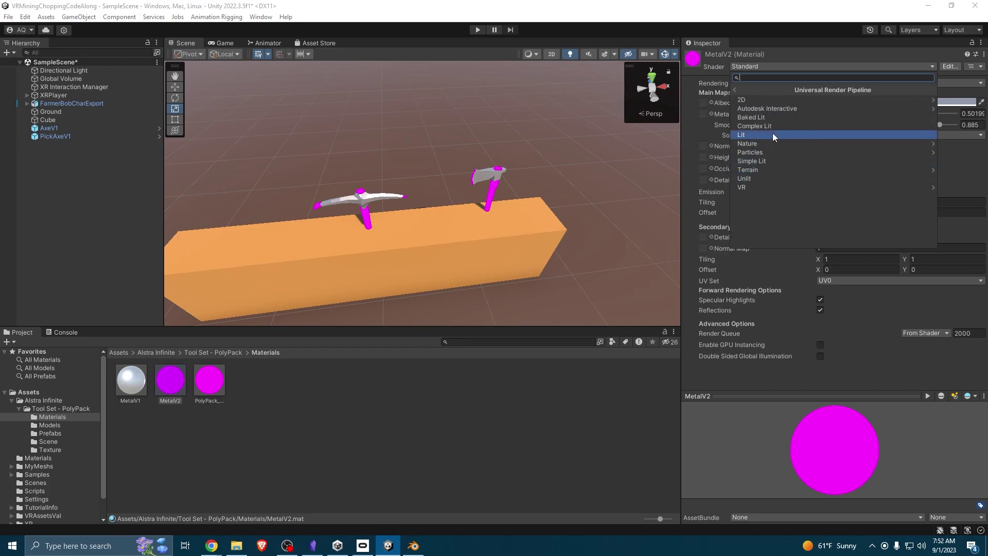
click(773, 134)
click(209, 380)
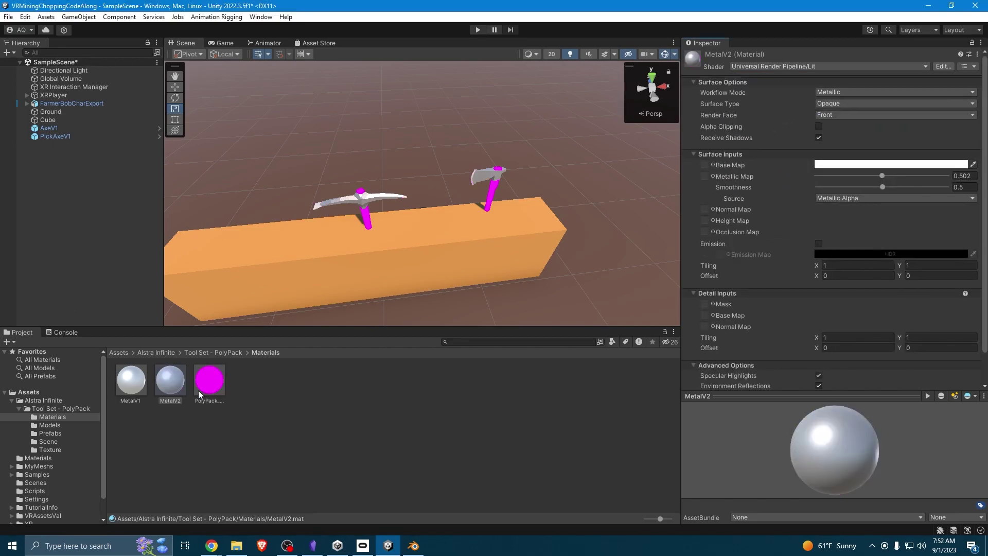
click(743, 66)
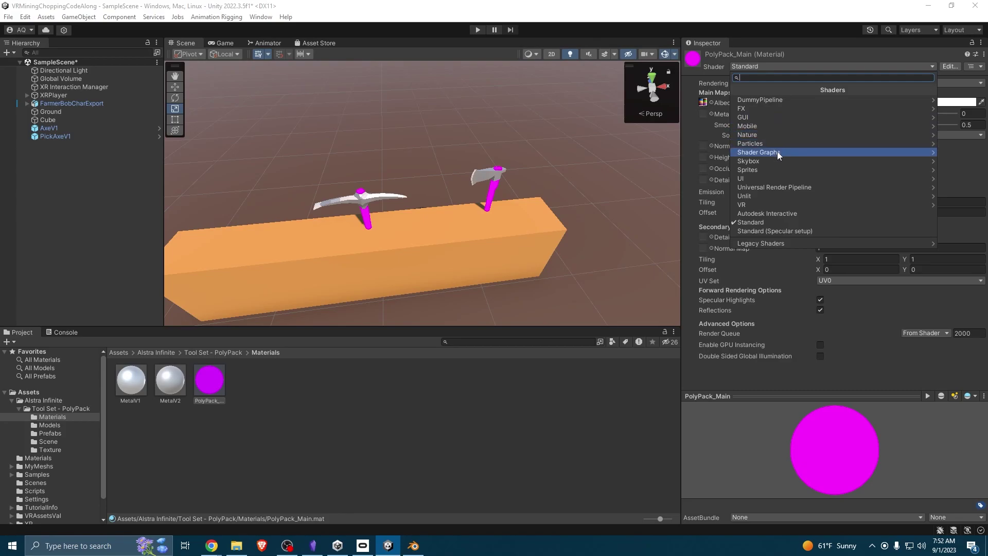
click(776, 189)
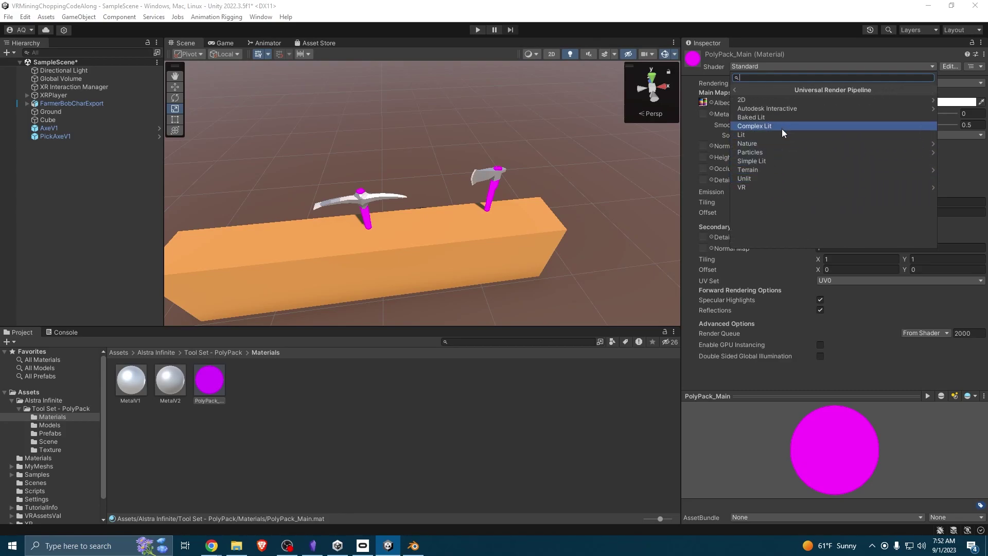
click(768, 134)
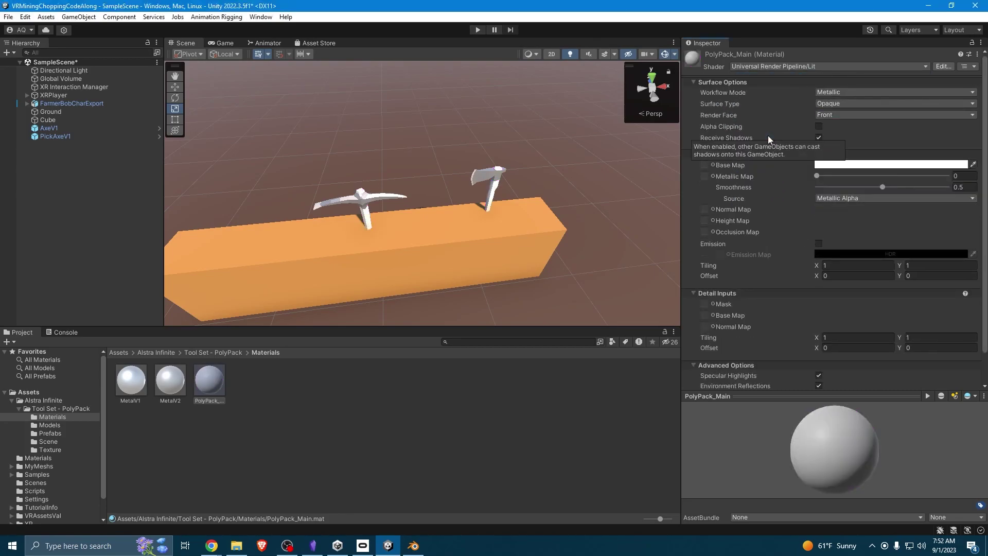
click(255, 446)
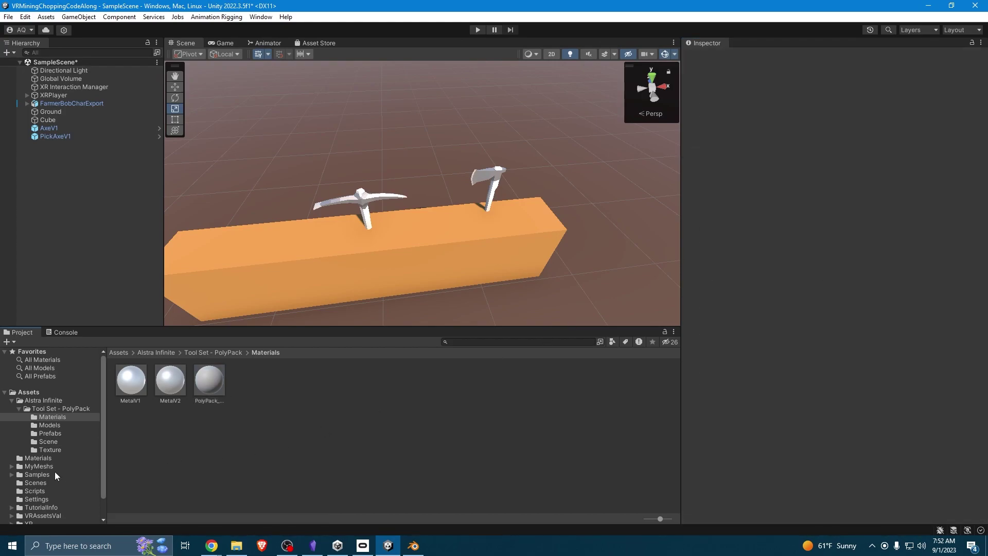
- Assign the PolyPack palette texture as MetalV1's Base Map
click(124, 398)
click(168, 389)
click(145, 384)
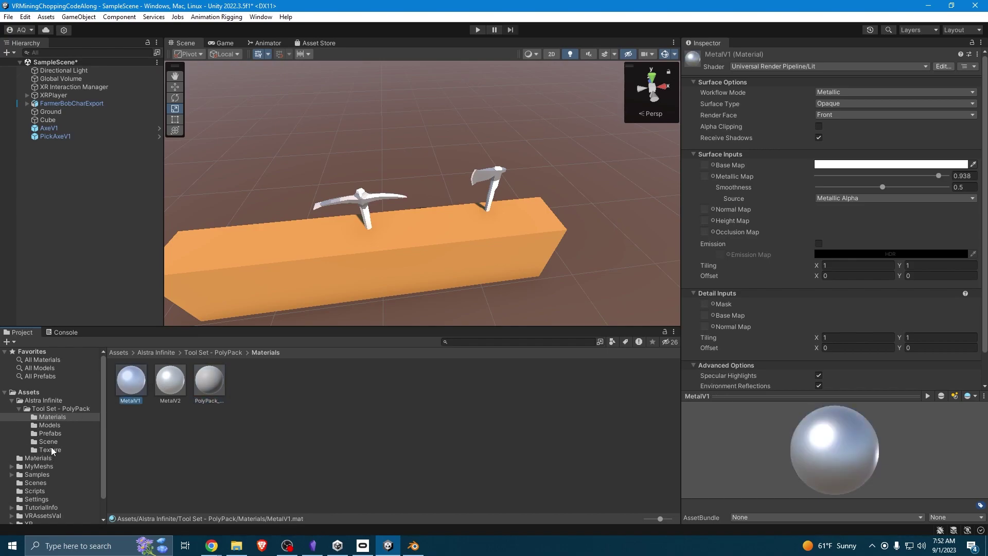
click(53, 450)
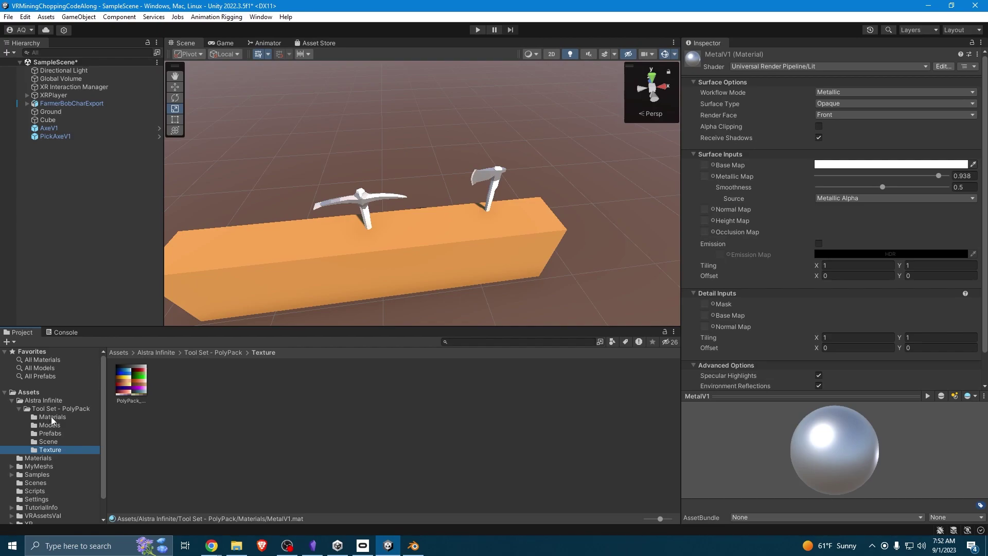
click(52, 417)
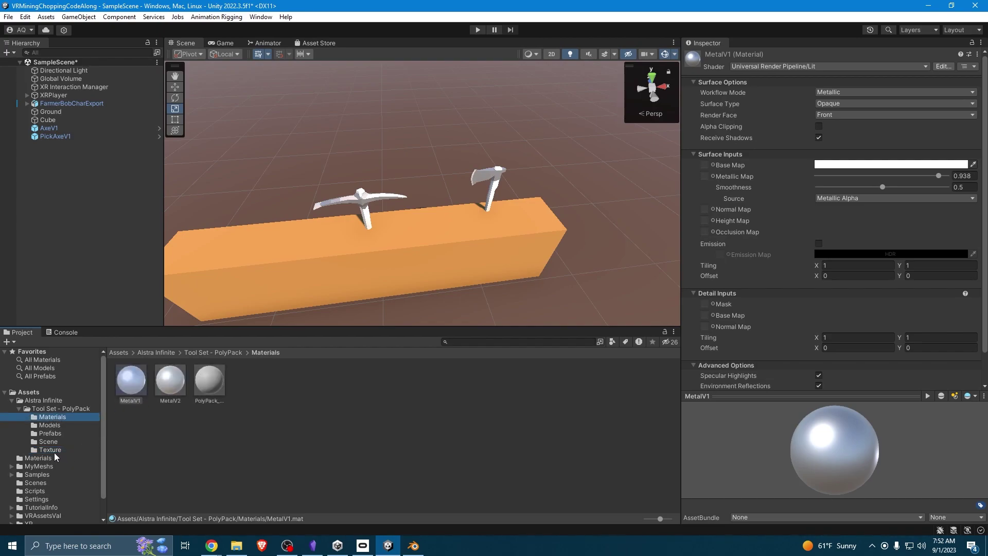
click(51, 450)
drag(134, 385, 718, 169)
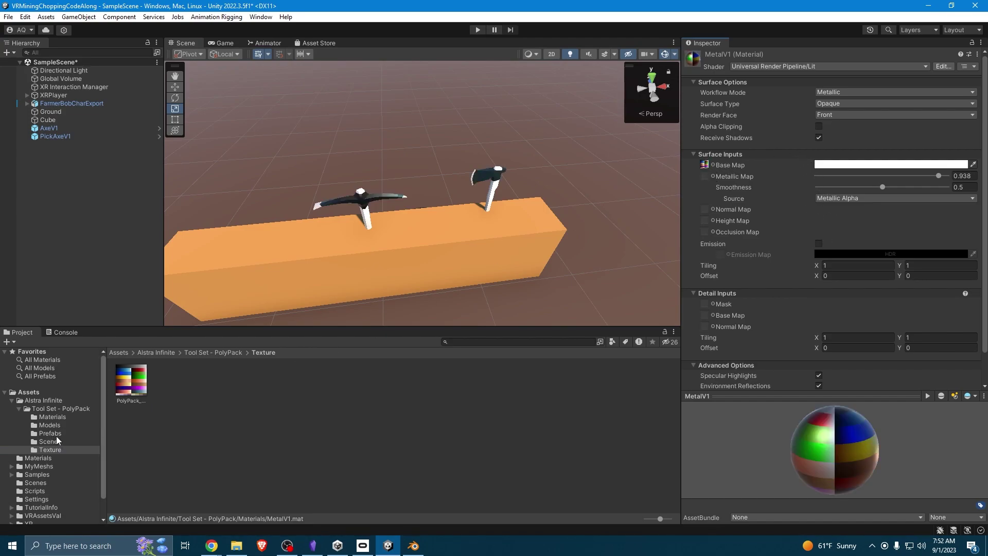
- Assign the PolyPack palette texture as Base Map for MetalV2 and PolyPack_Main
click(53, 417)
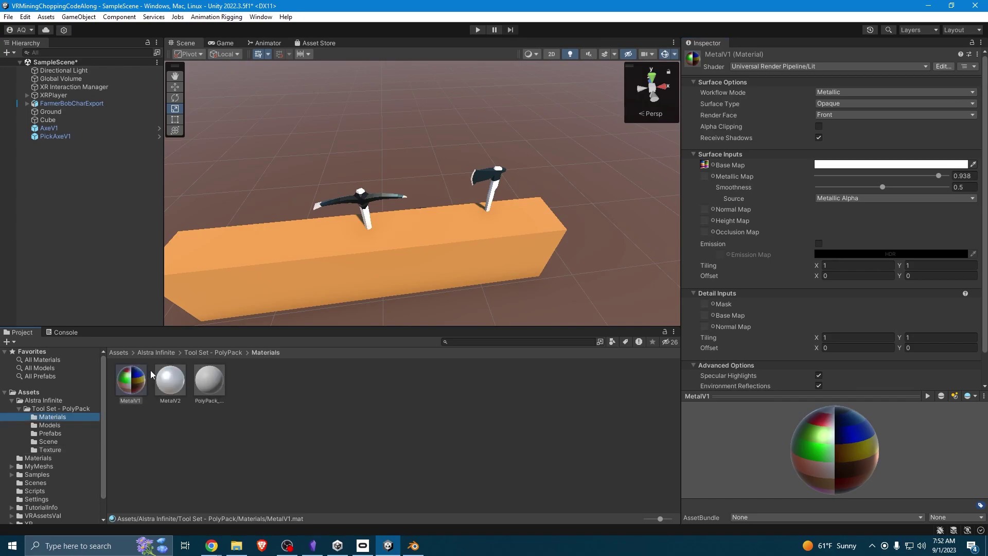
click(163, 376)
click(50, 450)
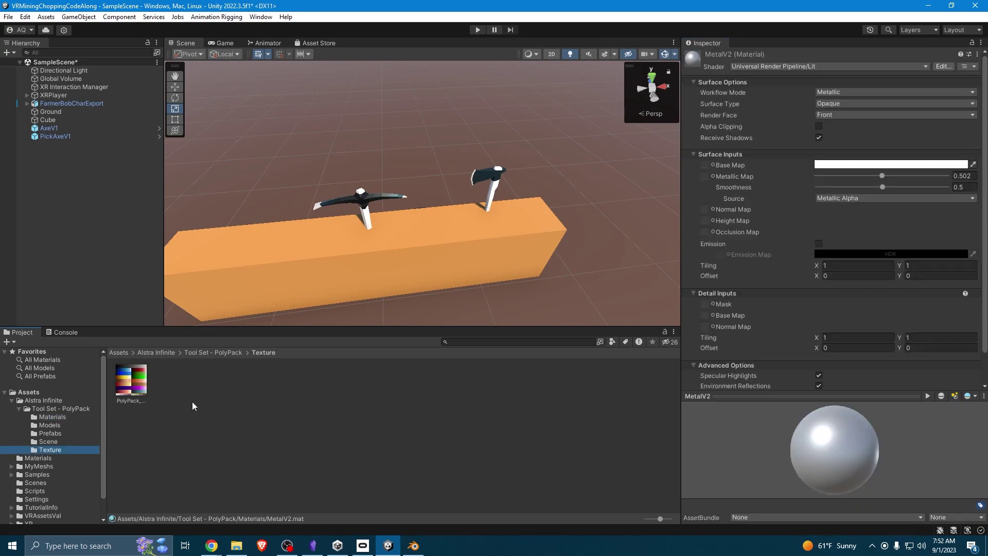
drag(131, 381, 712, 168)
click(51, 417)
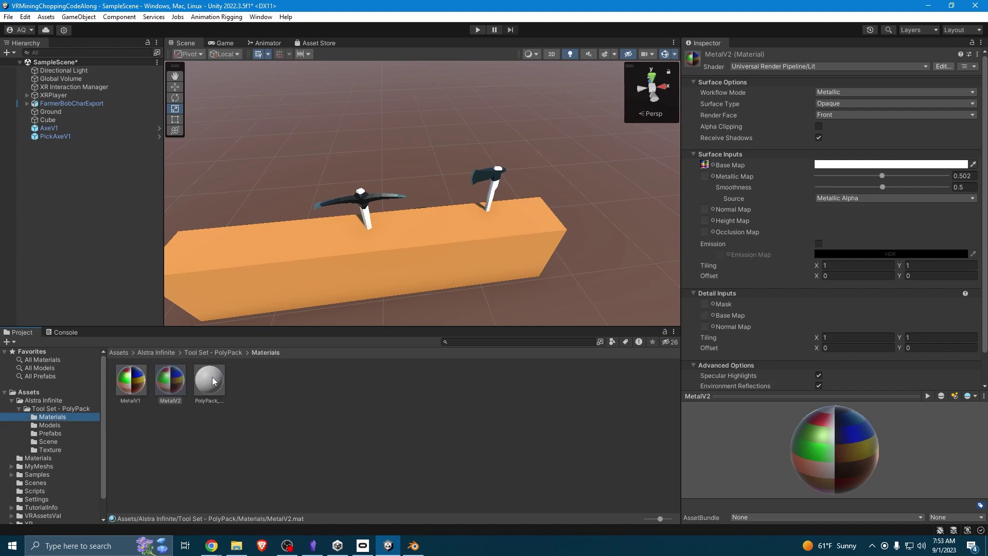
click(211, 381)
click(50, 450)
drag(131, 381, 705, 165)
scroll(440, 287, down, 3)
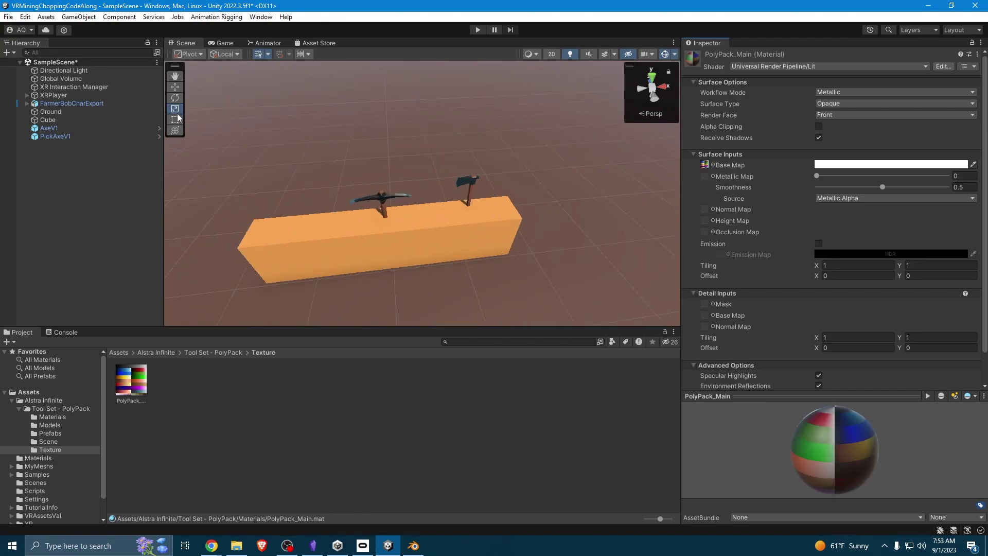
- Set AxeV1's rotation to X 90 and Y 90 using the Rotate tool
click(68, 127)
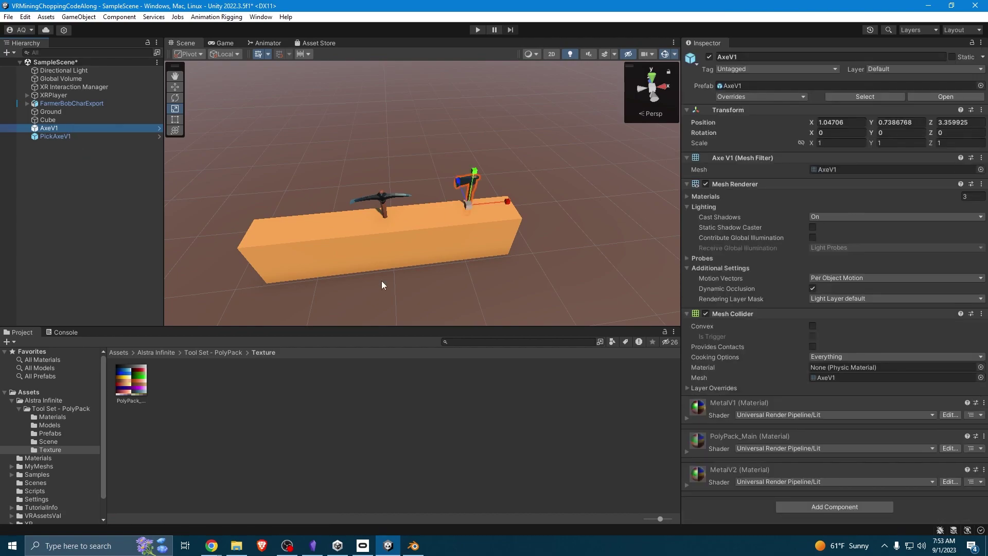
click(175, 88)
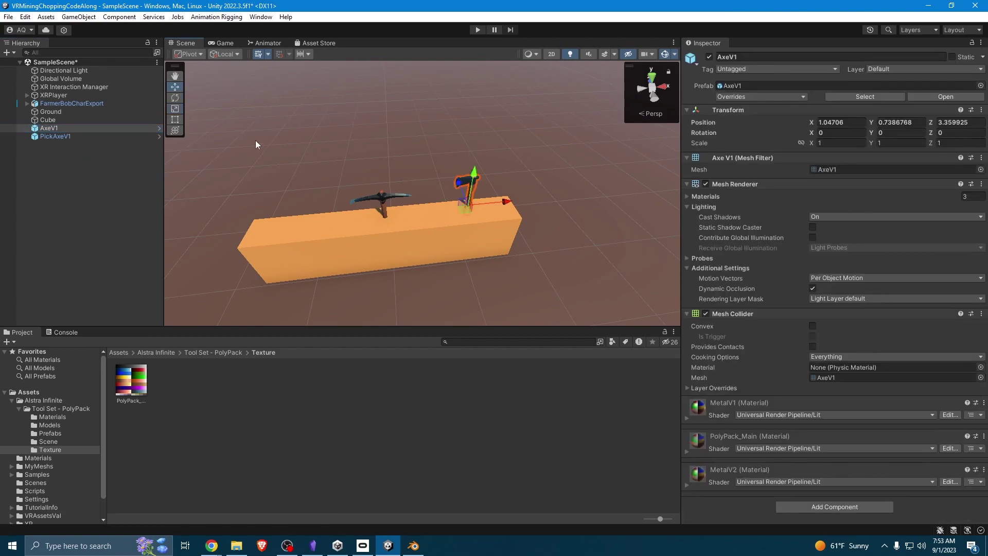
click(175, 98)
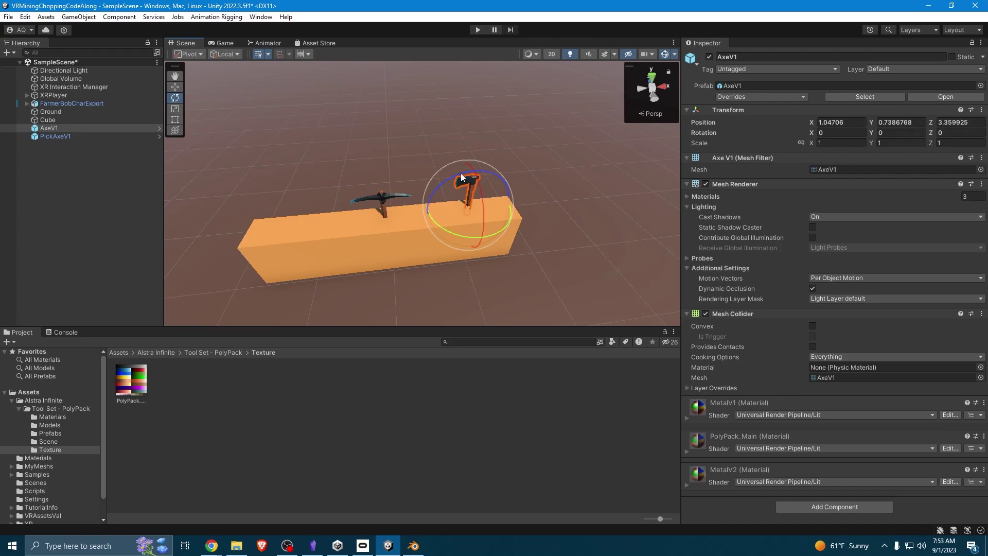
click(853, 131)
text(90)
click(889, 133)
text(90)
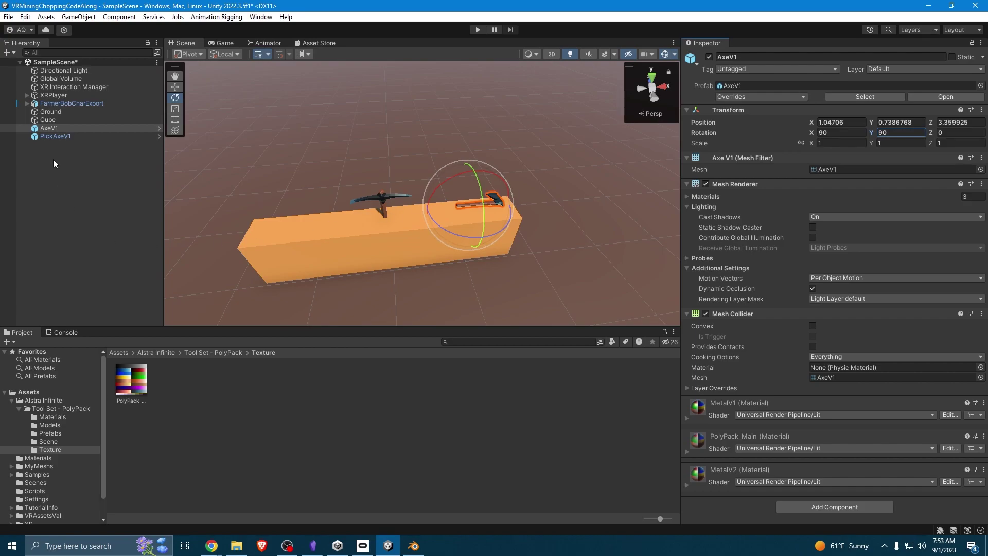
- Set PickAxeV1's rotation to X 90 and Y 90, then deselect it
click(51, 136)
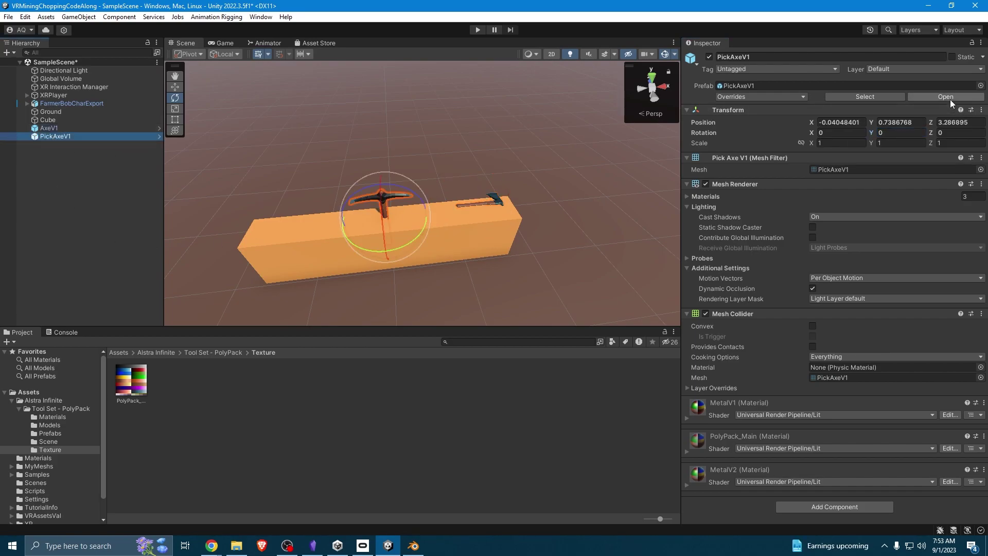
click(837, 132)
text(90)
click(896, 131)
text(90)
click(539, 393)
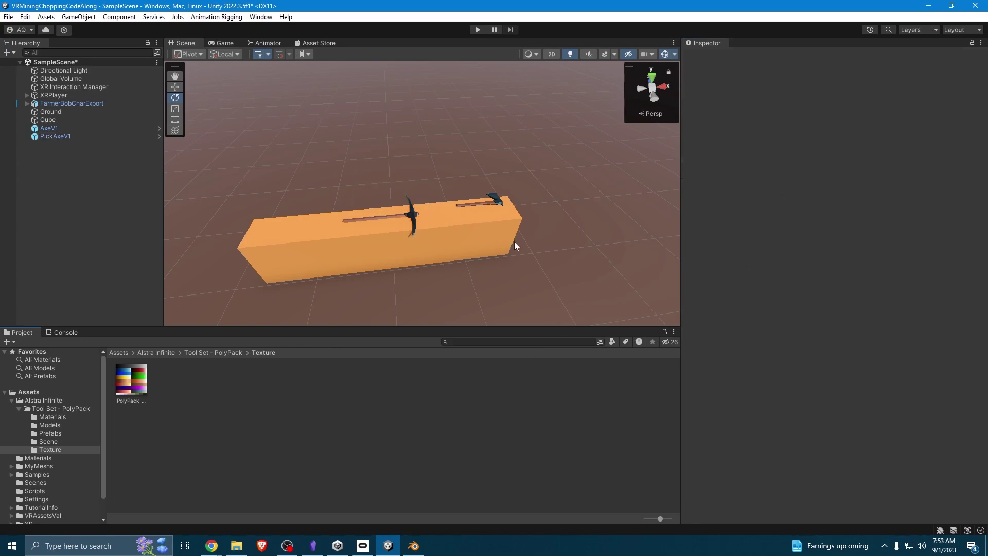
alt+drag(514, 240, 486, 260)
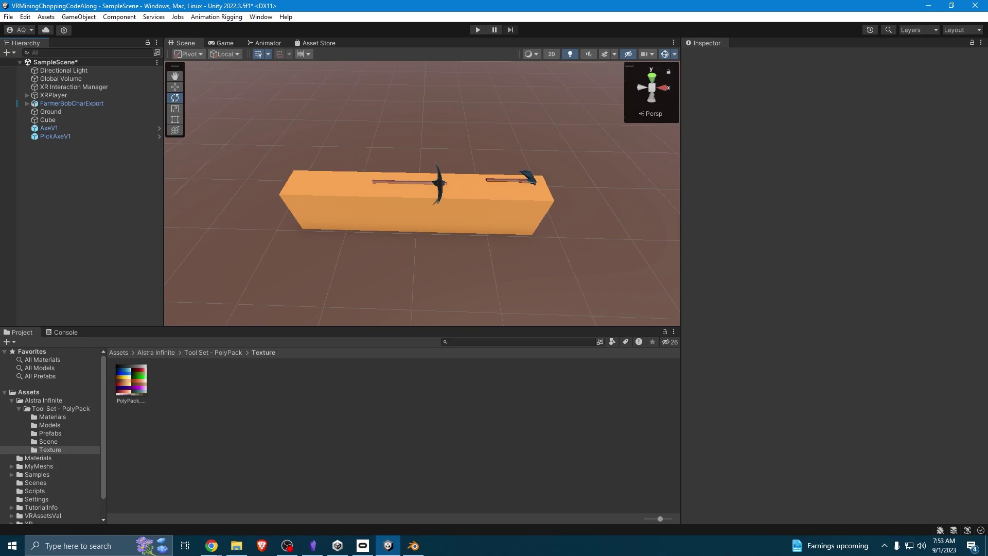
key(alt+Tab)
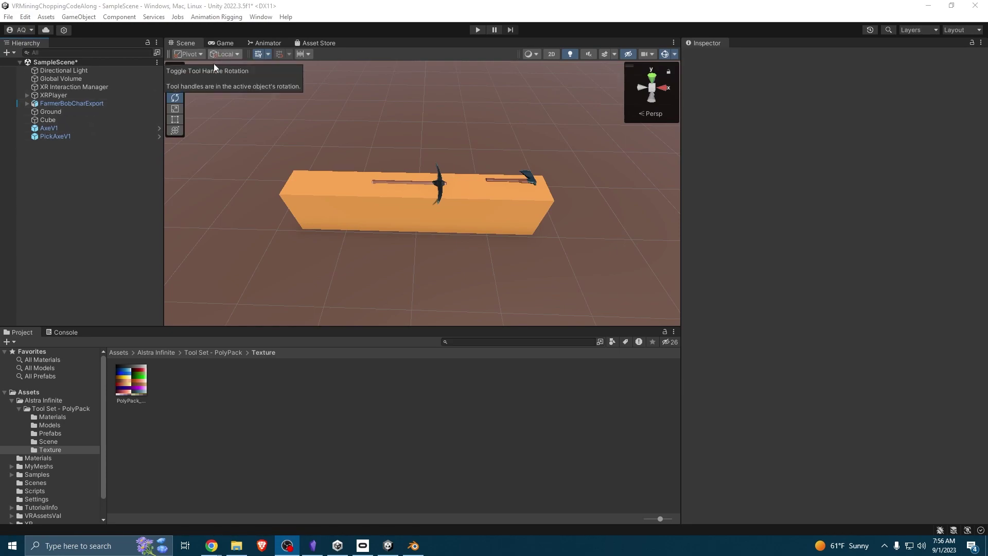
right_drag(220, 78, 742, 64)
- Add a Sphere Collider to the Left Controller under XRPlayer
scroll(239, 276, down, 6)
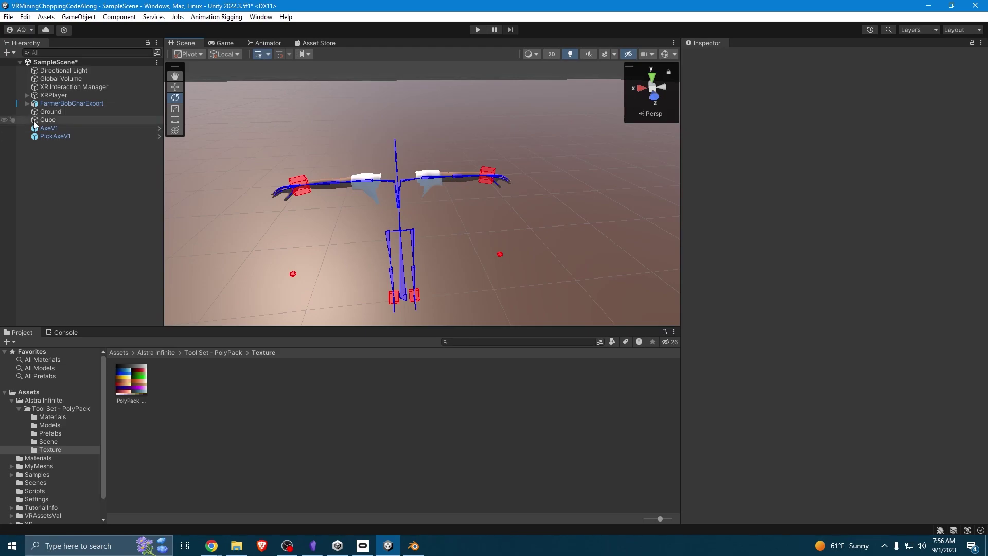
click(27, 96)
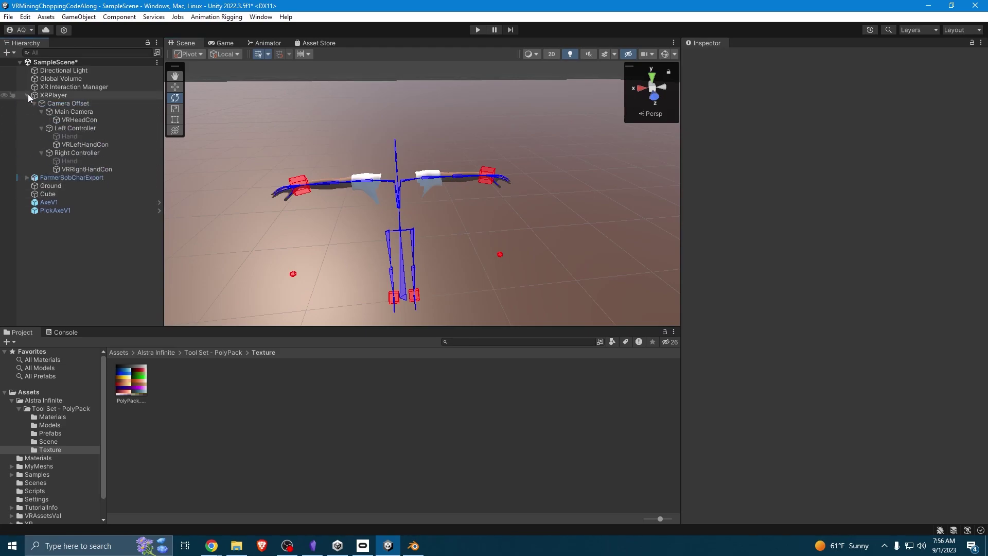
click(63, 128)
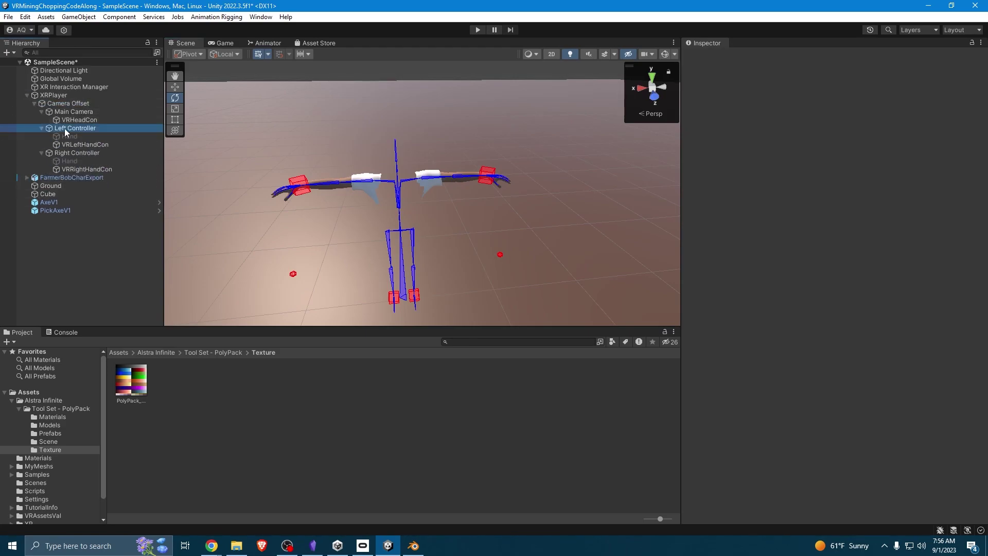
scroll(926, 384, down, 15)
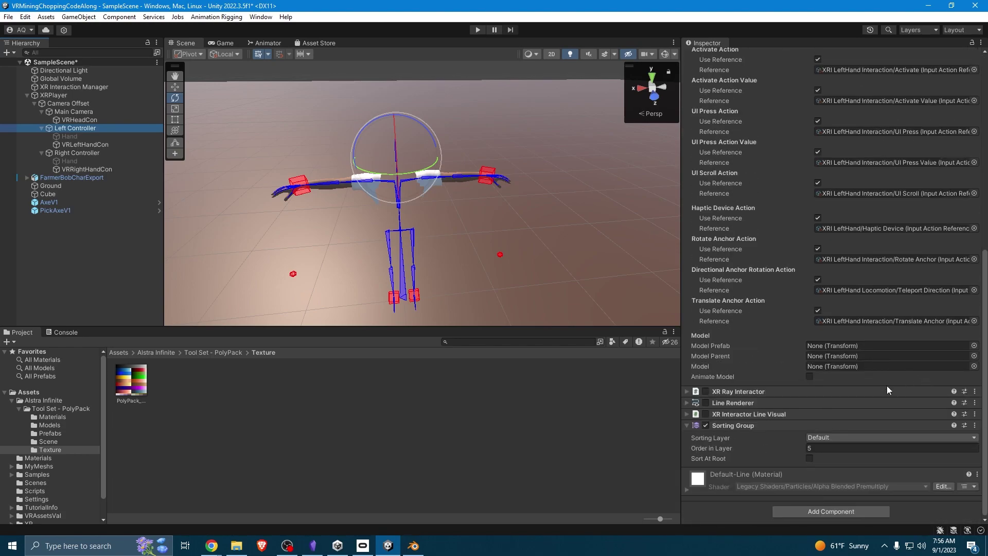
click(821, 511)
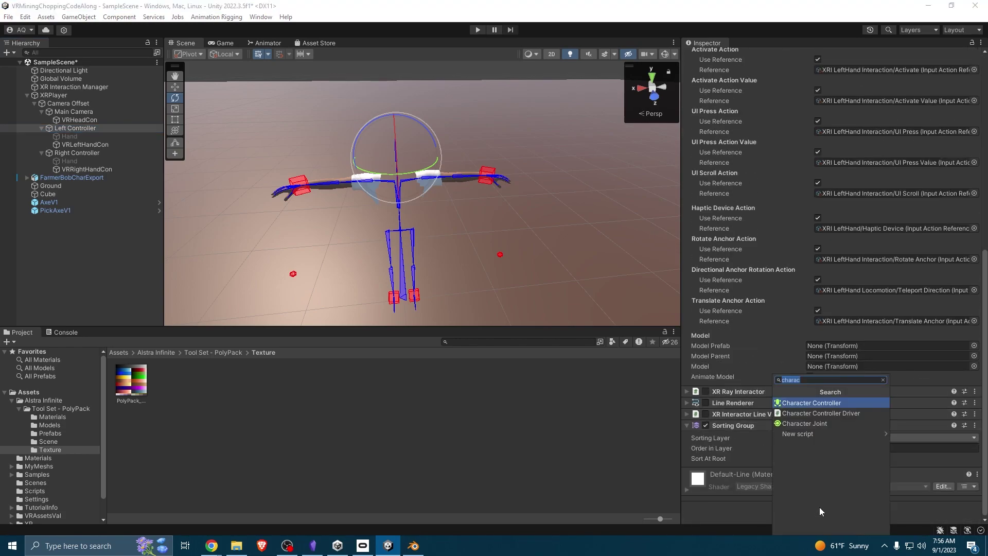
text(sphere)
key(Return)
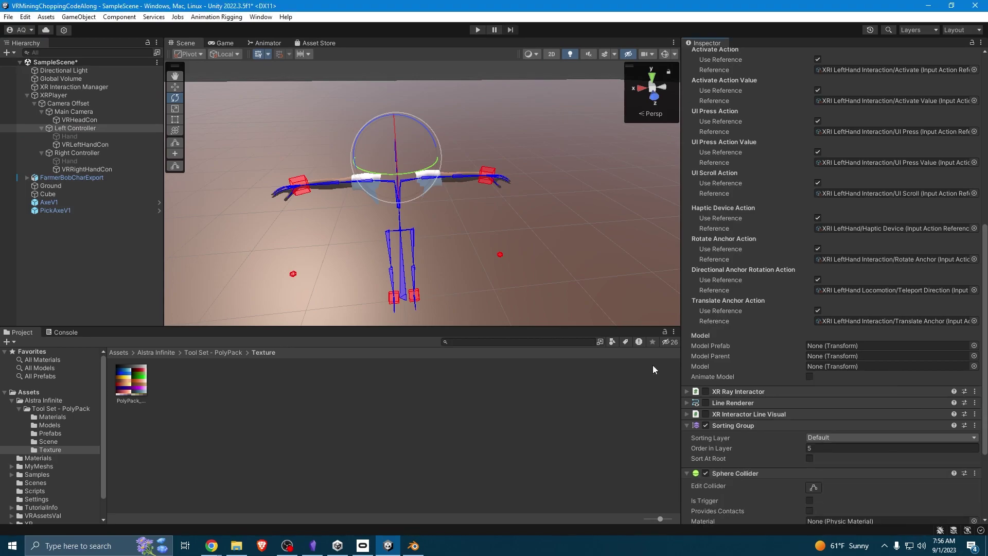
- Make the sphere collider a trigger centred at 0, 0, 0 with radius 0.05
scroll(831, 393, down, 4)
click(809, 376)
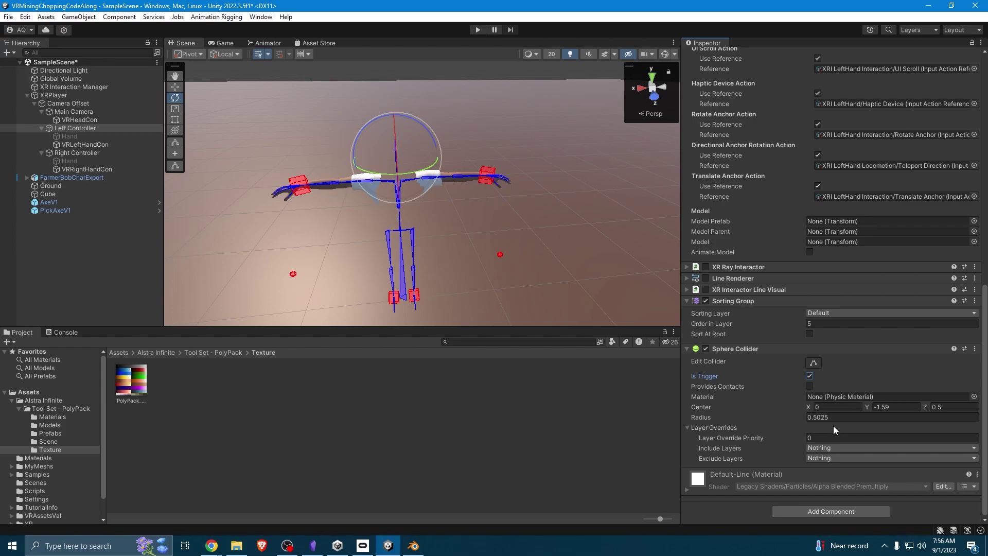
click(880, 407)
double_click(880, 406)
text(0)
key(Tab)
text(0)
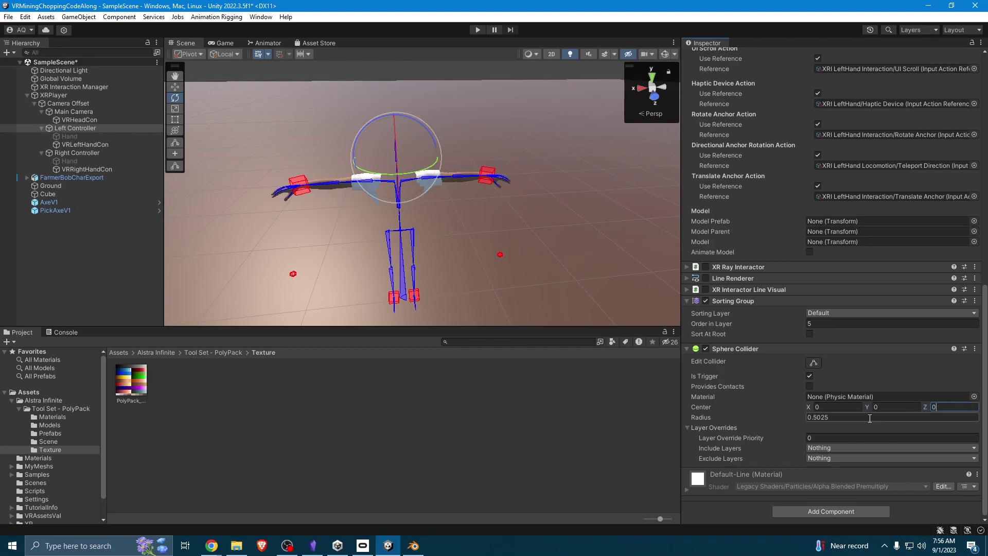
key(Tab)
text(0.05)
- Compare the Left and Right Controller settings and show gizmos to view the controllers up close
click(603, 432)
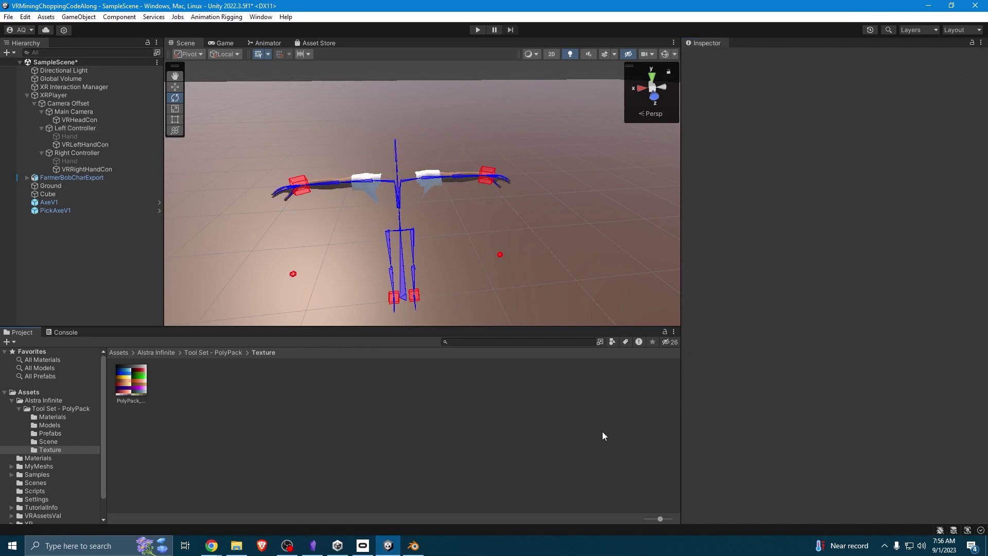
click(89, 154)
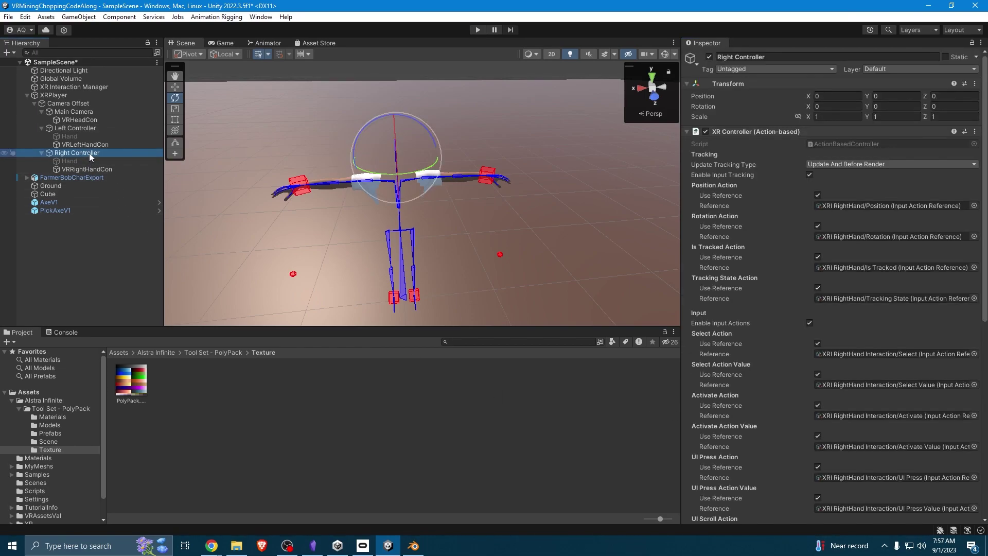
click(82, 130)
click(86, 149)
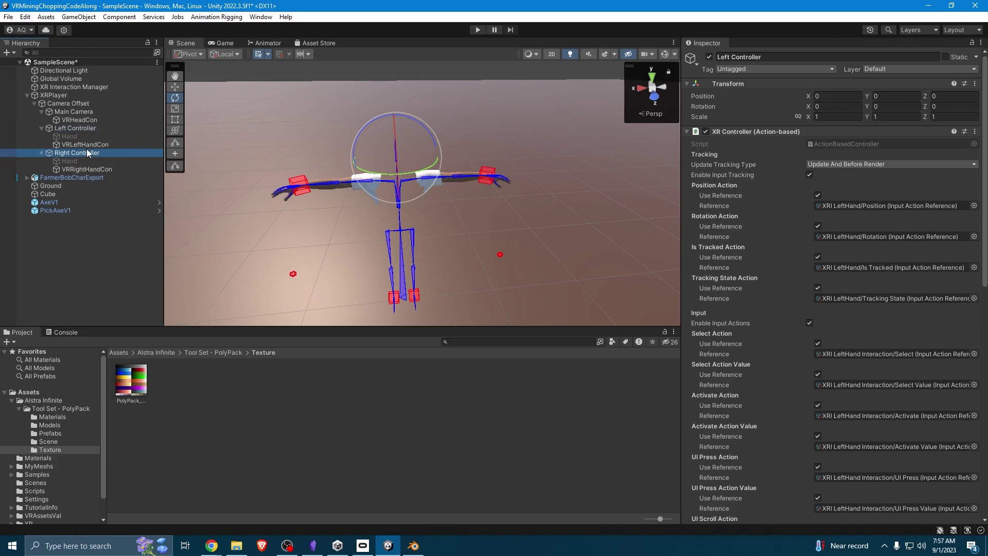
scroll(838, 307, down, 10)
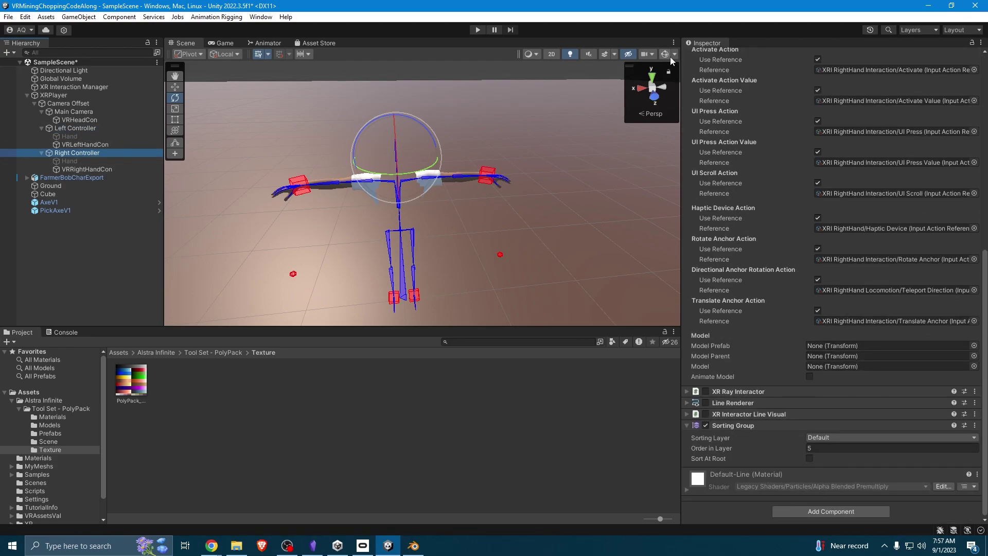
click(669, 55)
right_drag(518, 163, 479, 175)
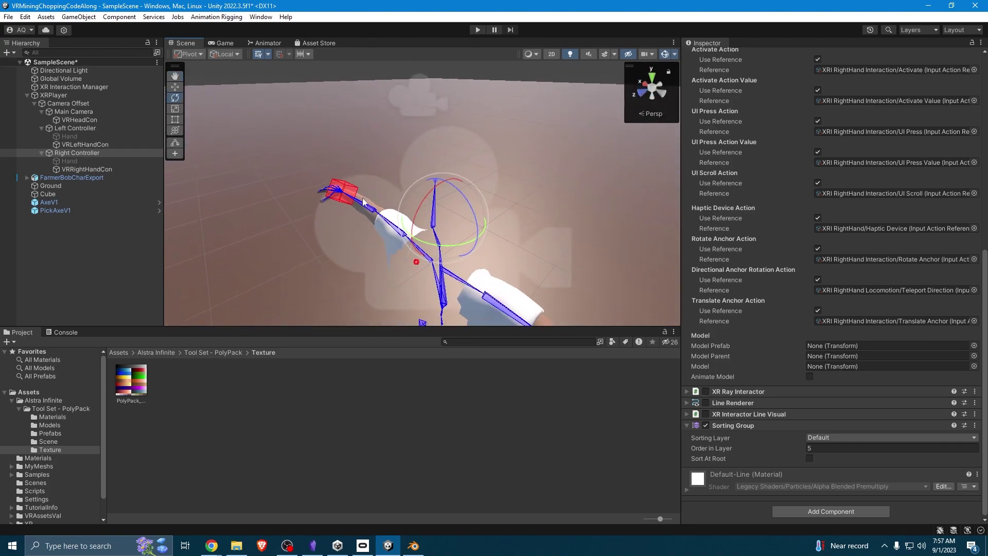
- Raise the Left Controller's sphere collider radius to 0.07
click(66, 126)
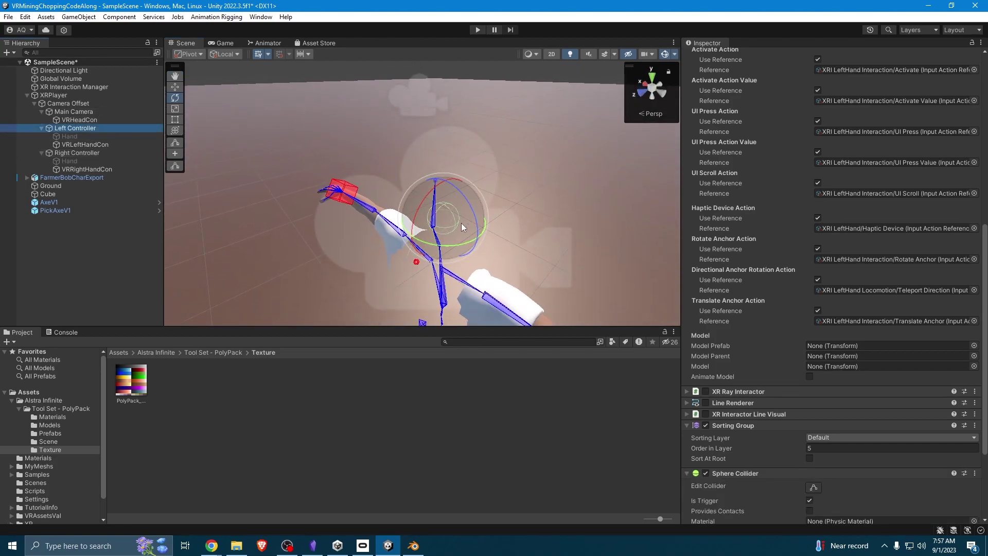
scroll(814, 396, down, 4)
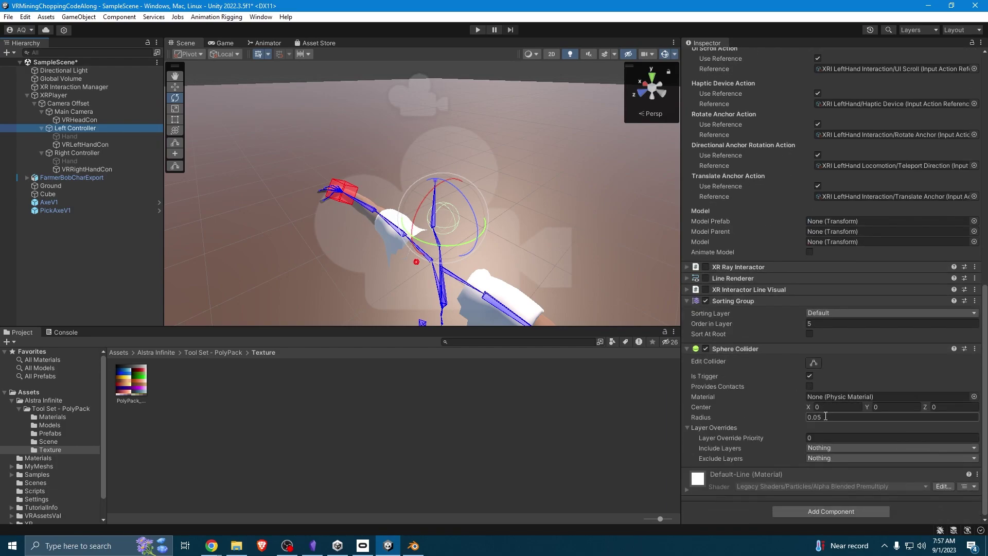
click(818, 417)
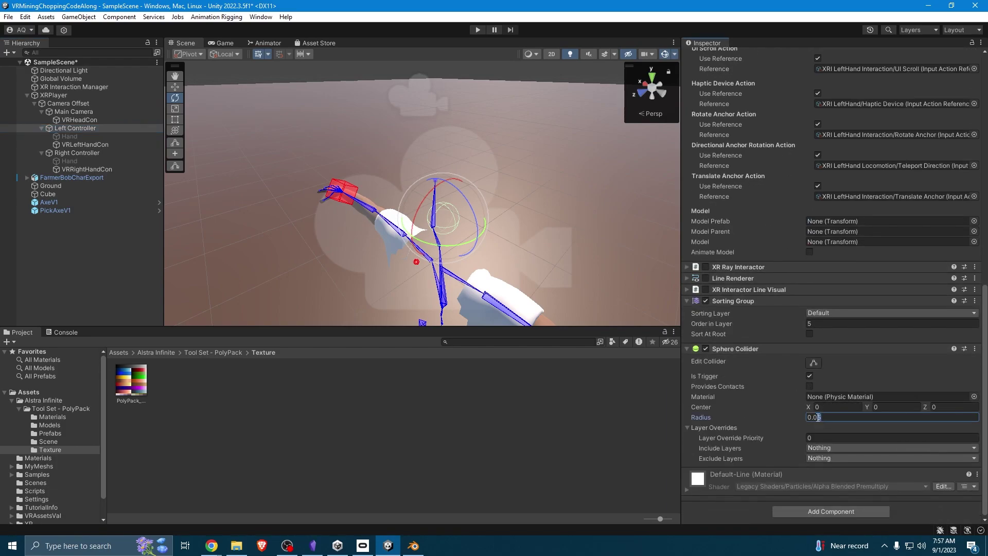
text(8)
text(7)
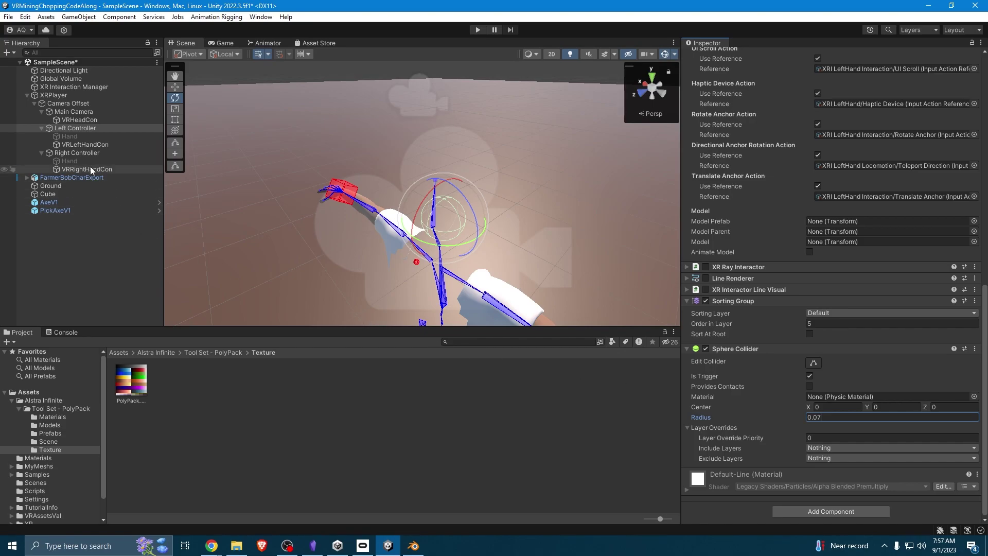
click(80, 154)
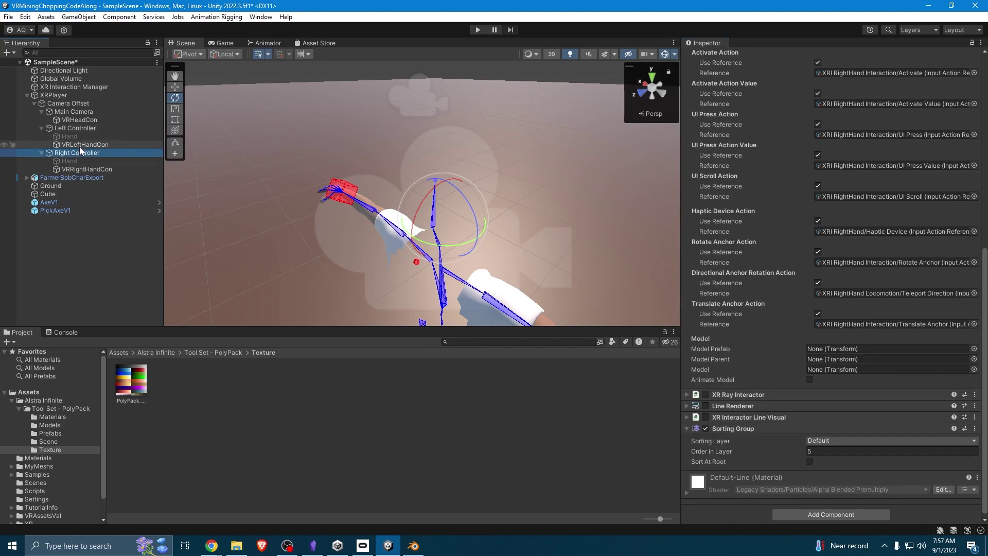
click(86, 127)
scroll(912, 485, down, 5)
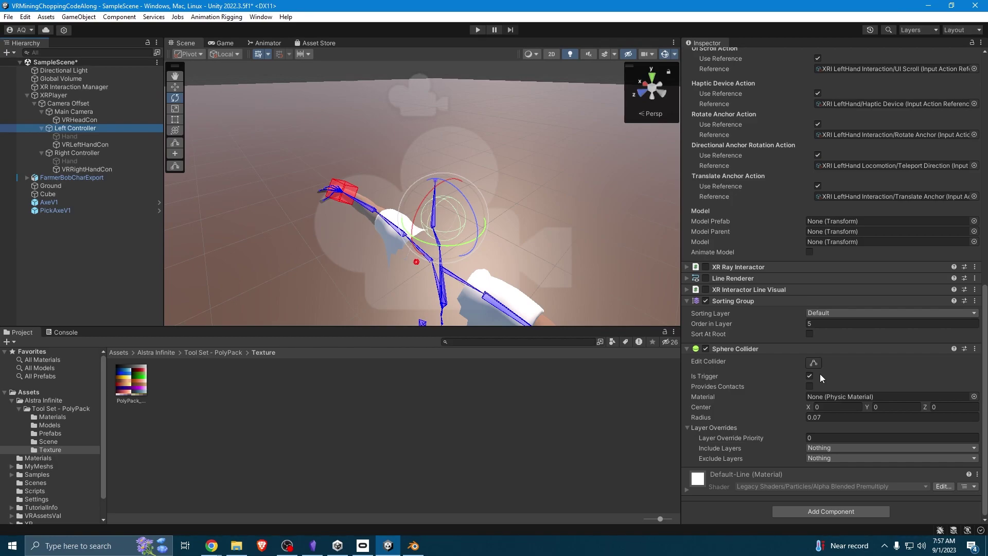
- Copy the Left Controller's Sphere Collider component
click(69, 152)
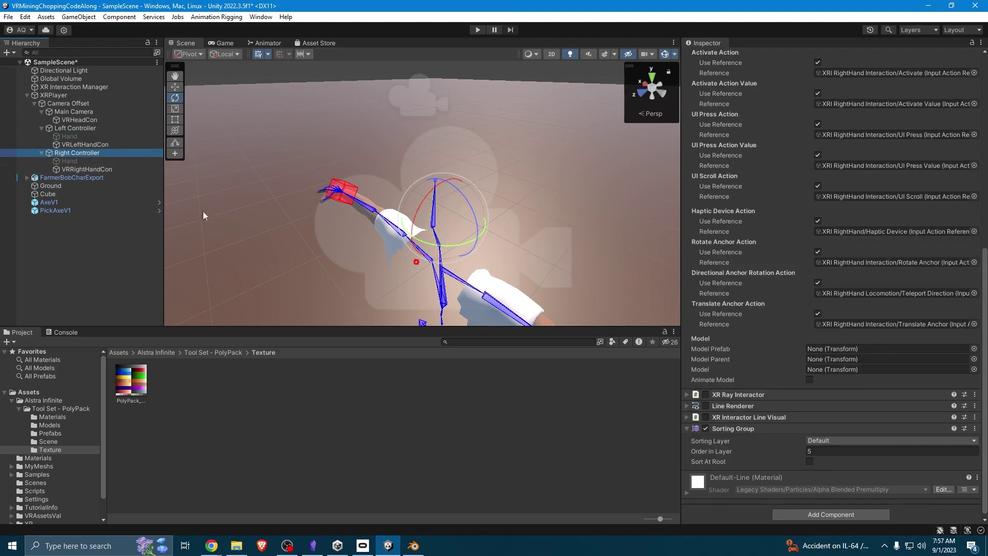
click(75, 128)
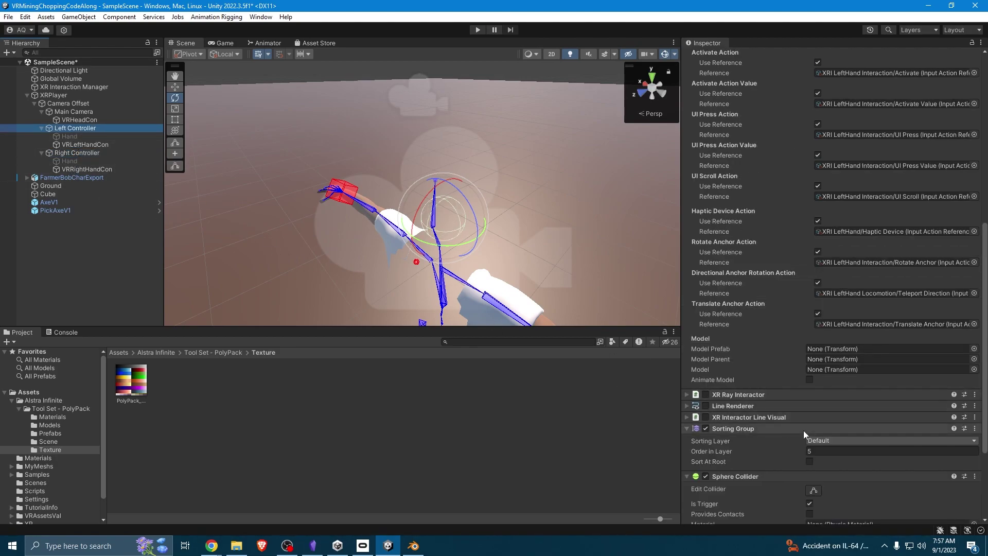
scroll(804, 431, down, 4)
right_click(746, 366)
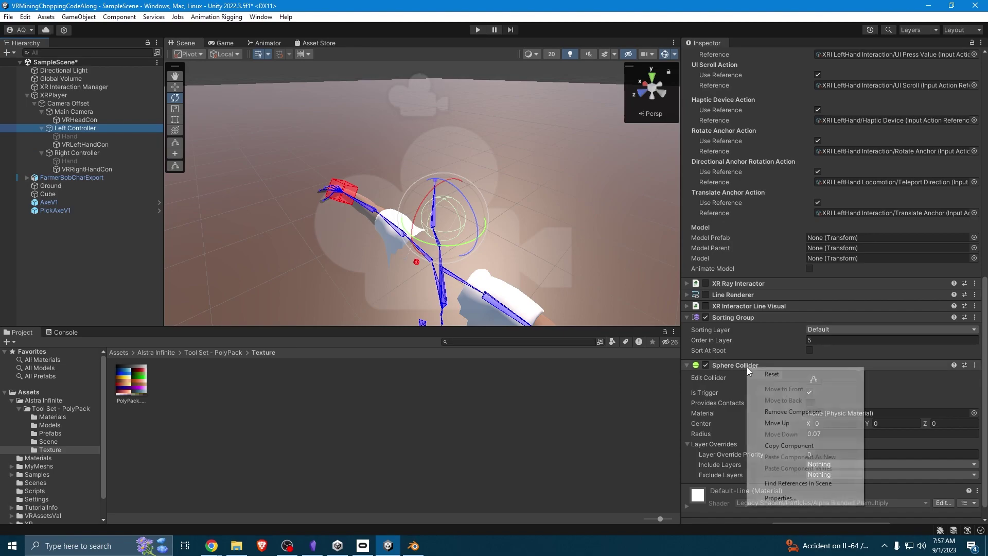
click(788, 446)
- Add a Sphere Collider to the Right Controller and paste the copied values (radius 0.07)
click(88, 153)
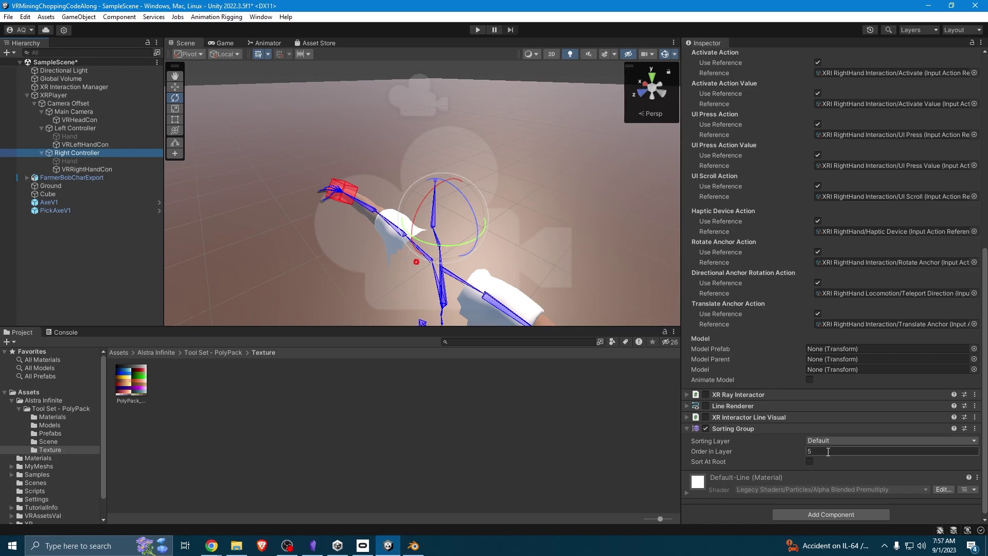
click(815, 511)
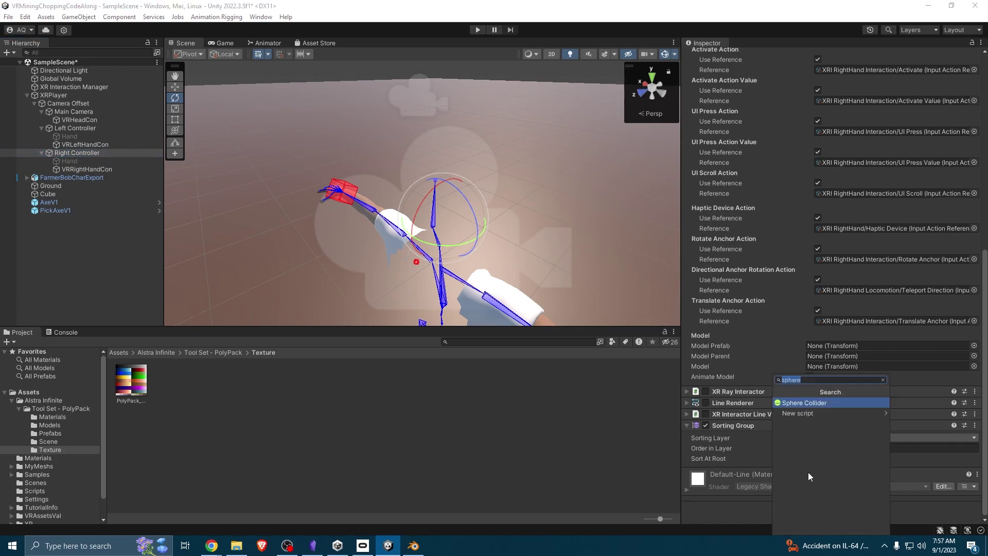
click(799, 404)
right_click(776, 472)
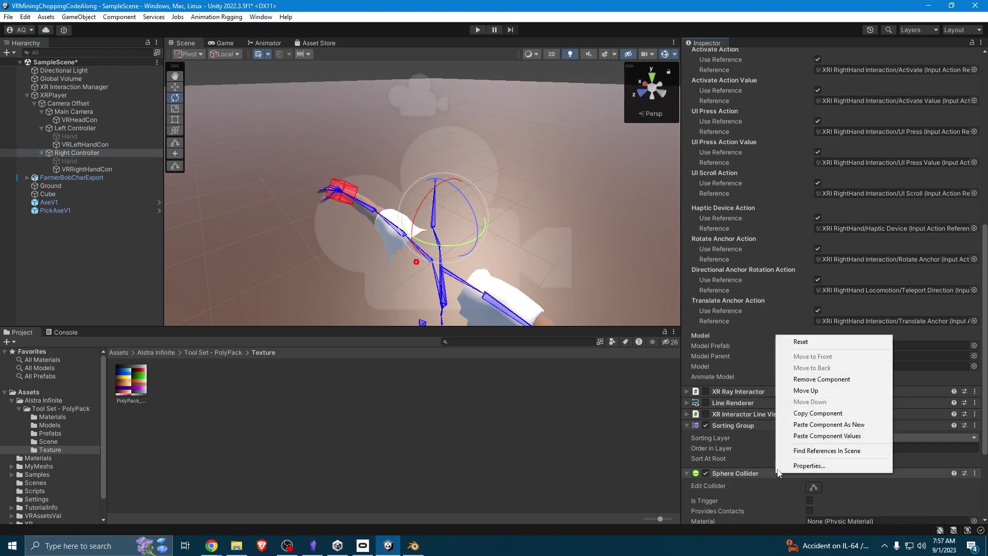
click(805, 435)
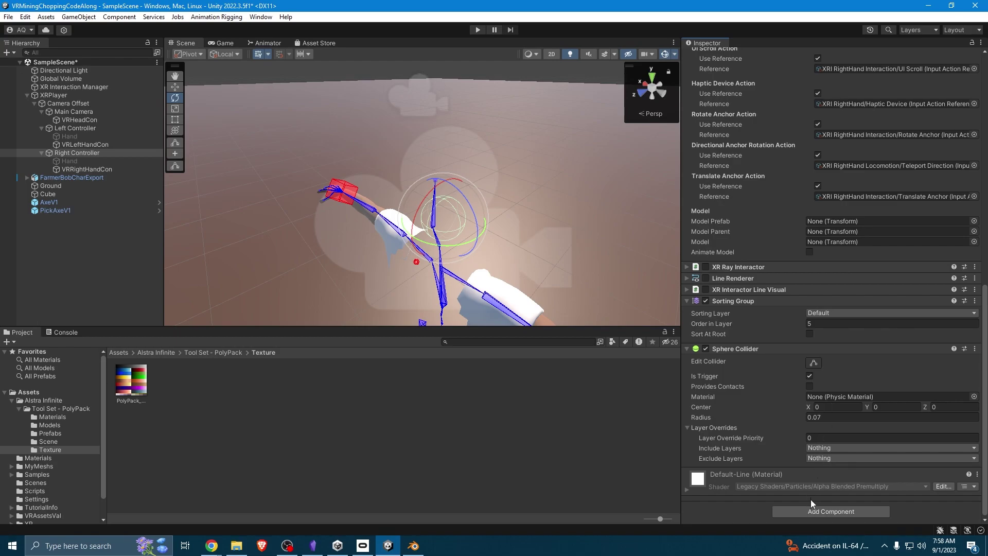
click(100, 128)
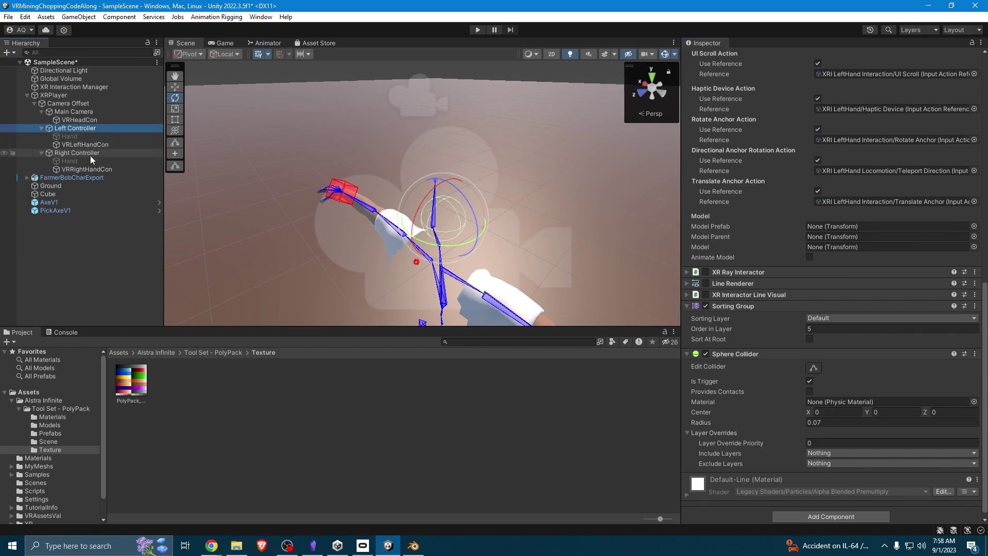
ctrl+click(91, 154)
click(810, 514)
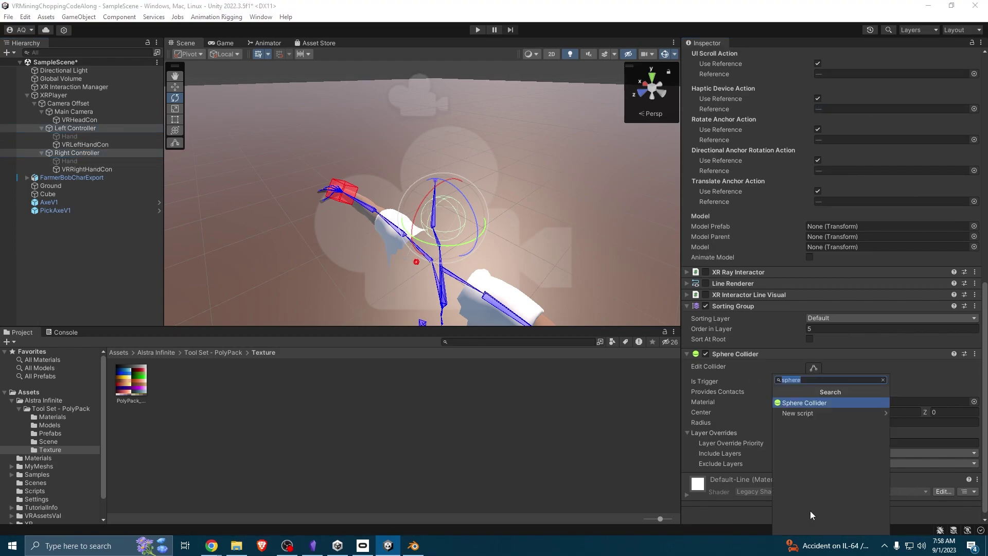
text(d)
key(BackSpace)
text(direc)
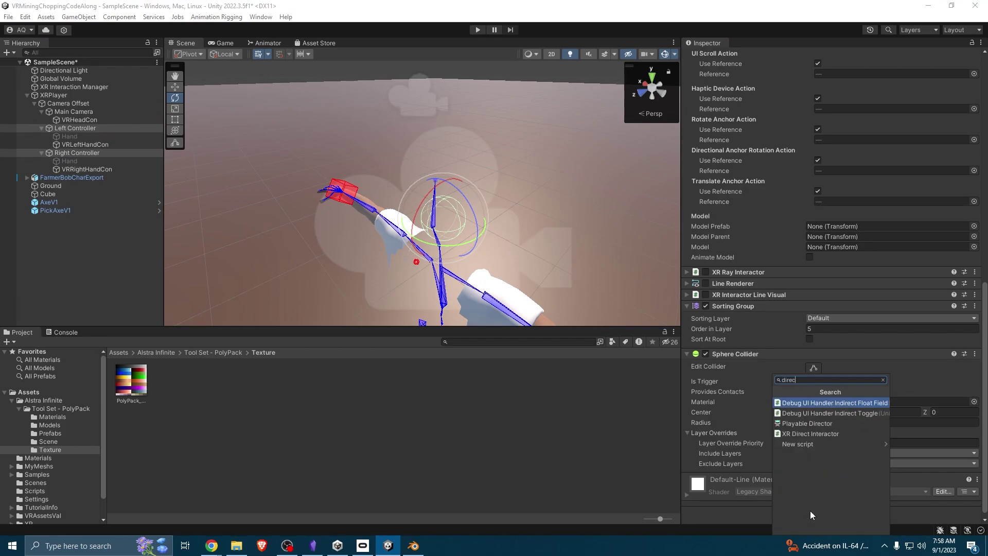
key(BackSpace)
key(BackSpace)
key(BackSpace)
key(BackSpace)
key(BackSpace)
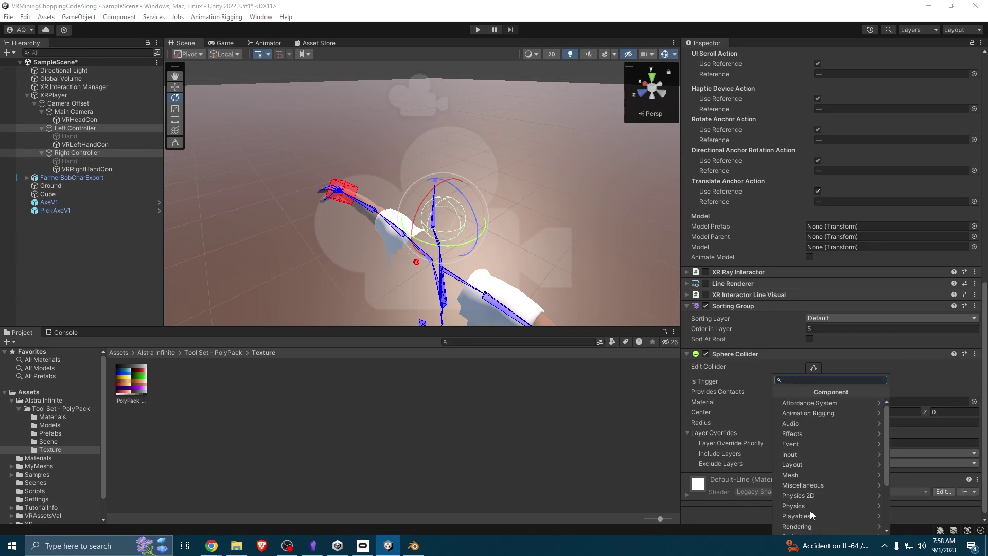
text(direct i)
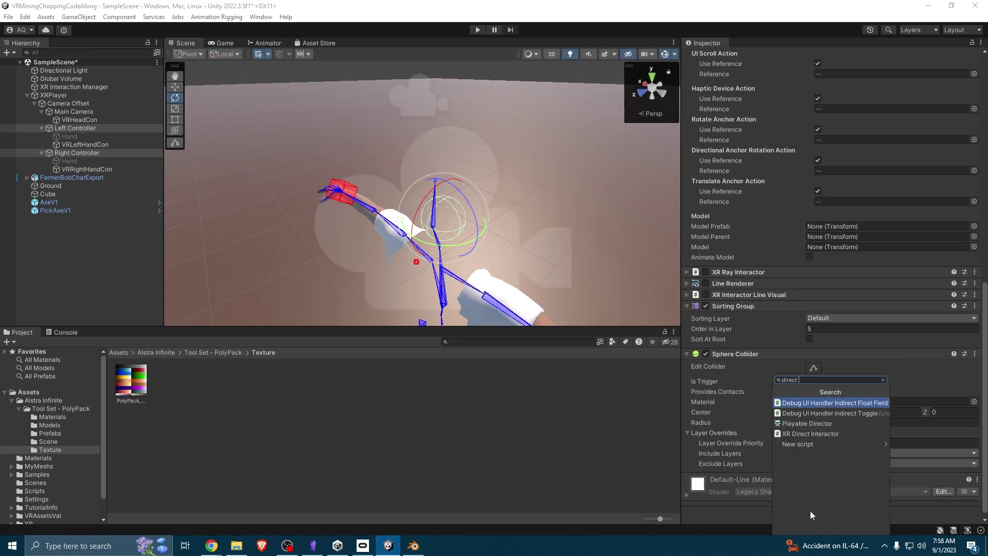
click(797, 434)
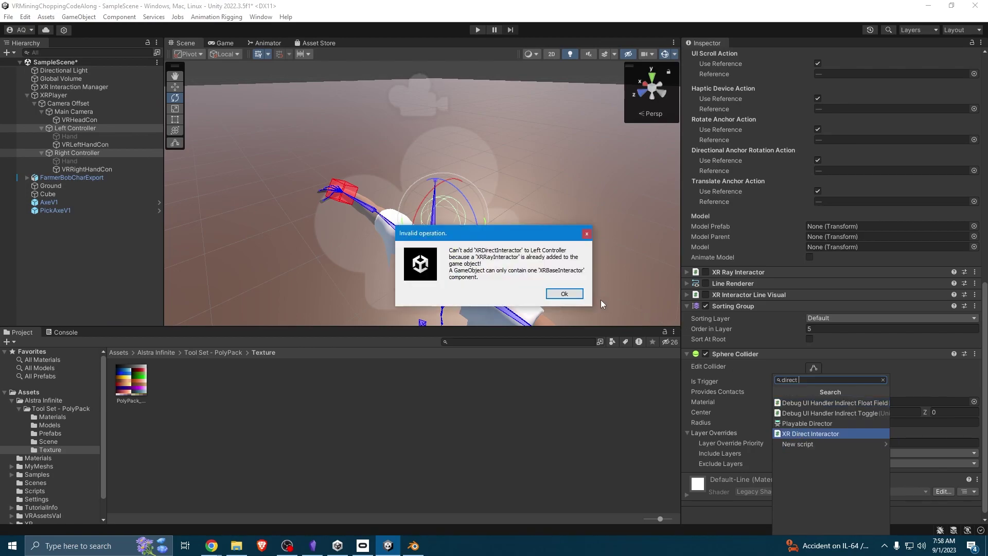
click(564, 293)
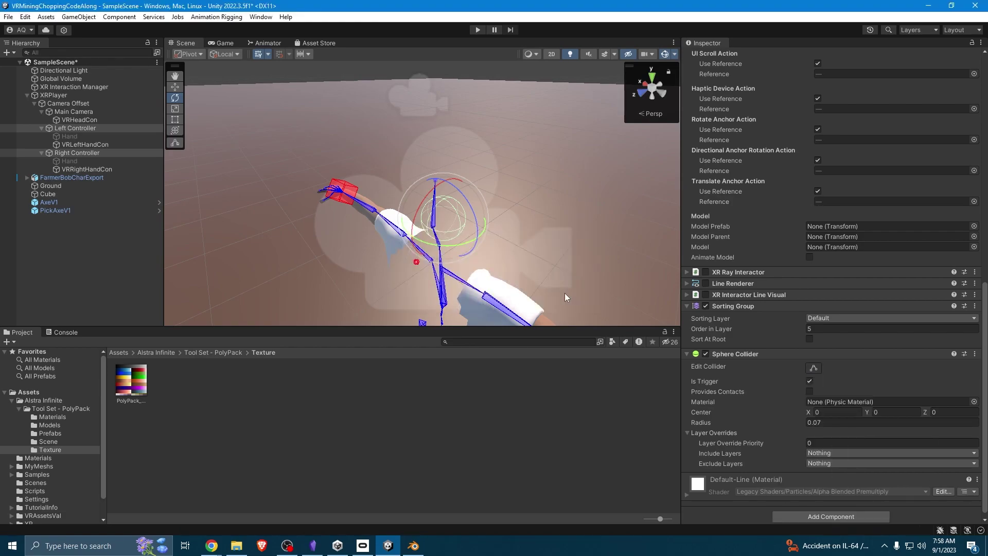
- Remove the XR Ray Interactor, XR Interactor Line Visual and Line Renderer from the Right Controller
right_click(727, 274)
click(757, 318)
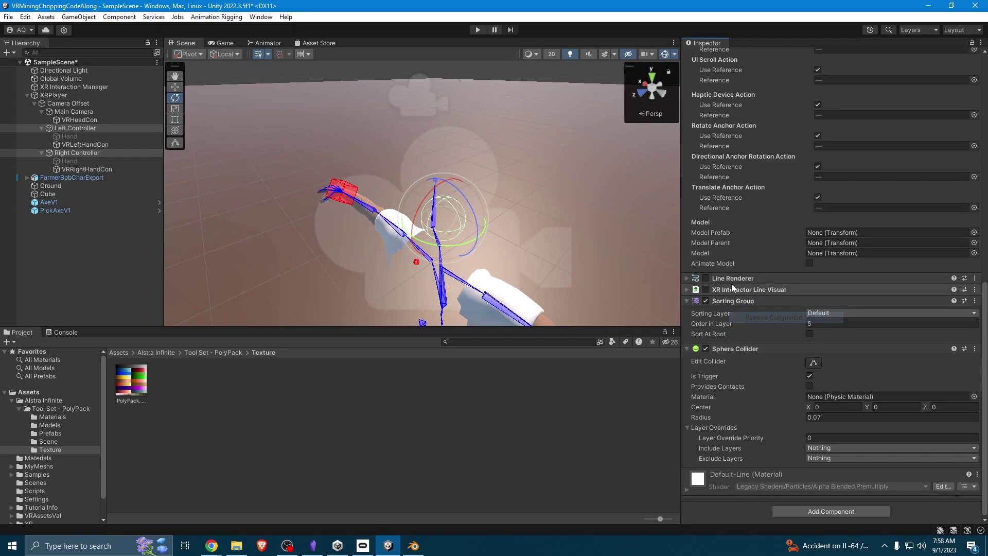
right_click(731, 279)
click(766, 322)
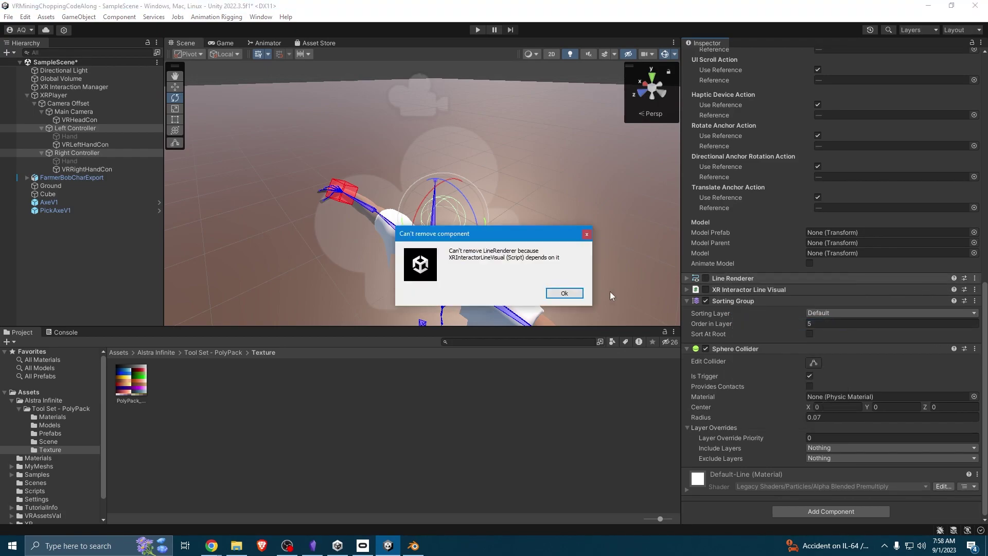
click(575, 293)
right_click(715, 292)
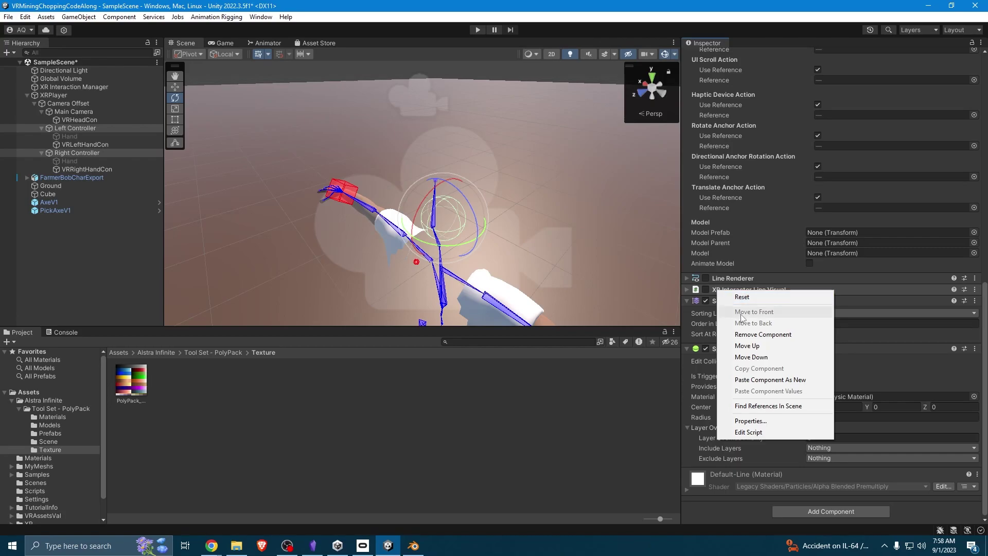
click(772, 335)
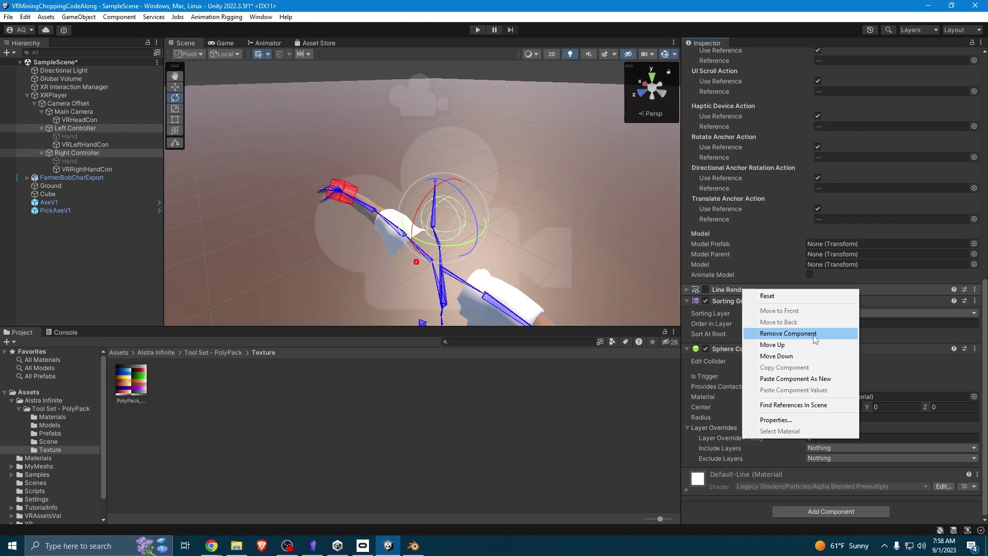
click(814, 335)
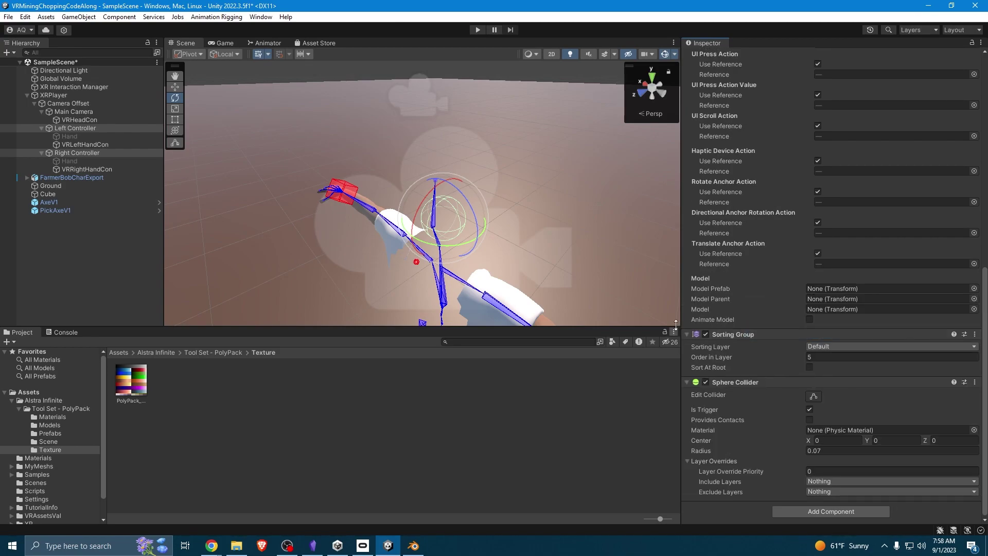
- Collapse the XR Controller settings and select the Left Controller
scroll(826, 320, up, 10)
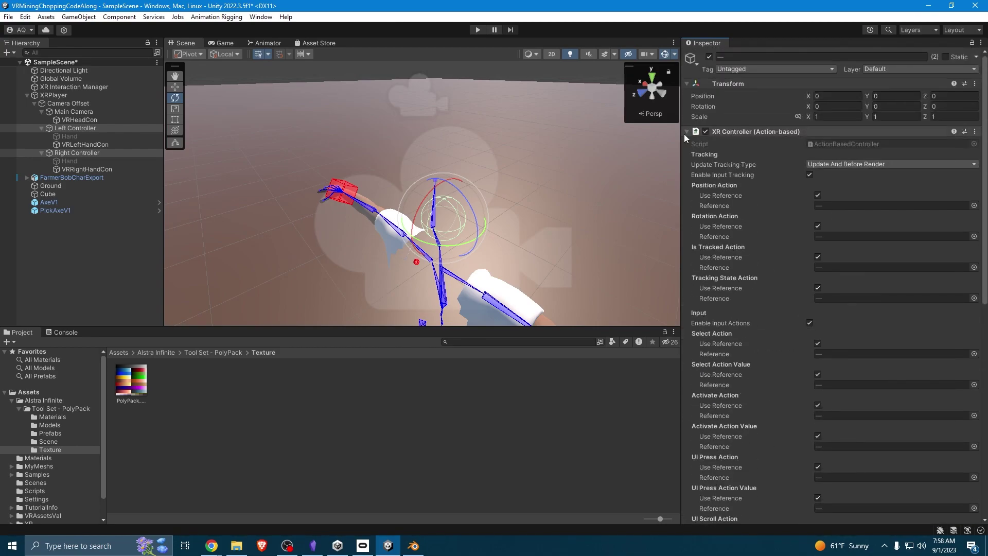
click(685, 132)
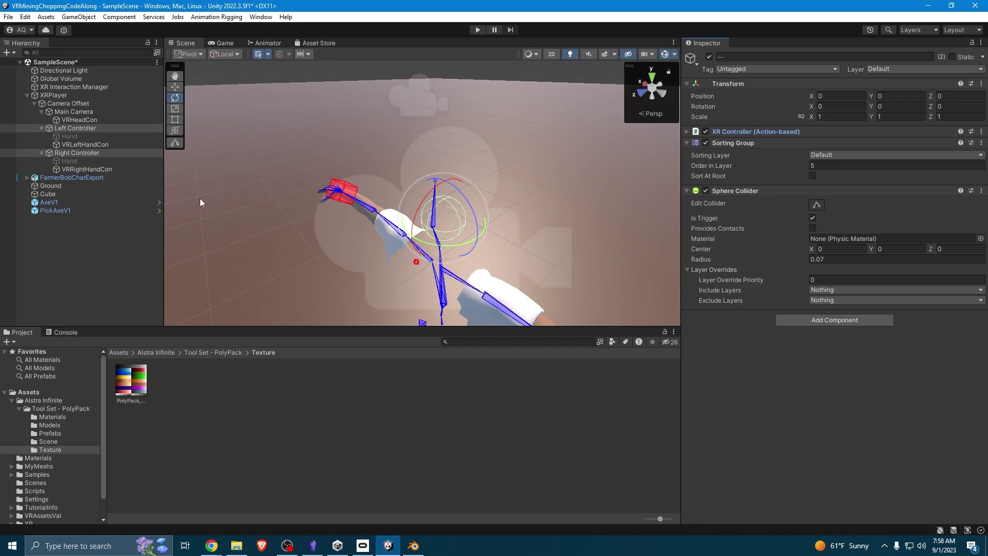
click(64, 152)
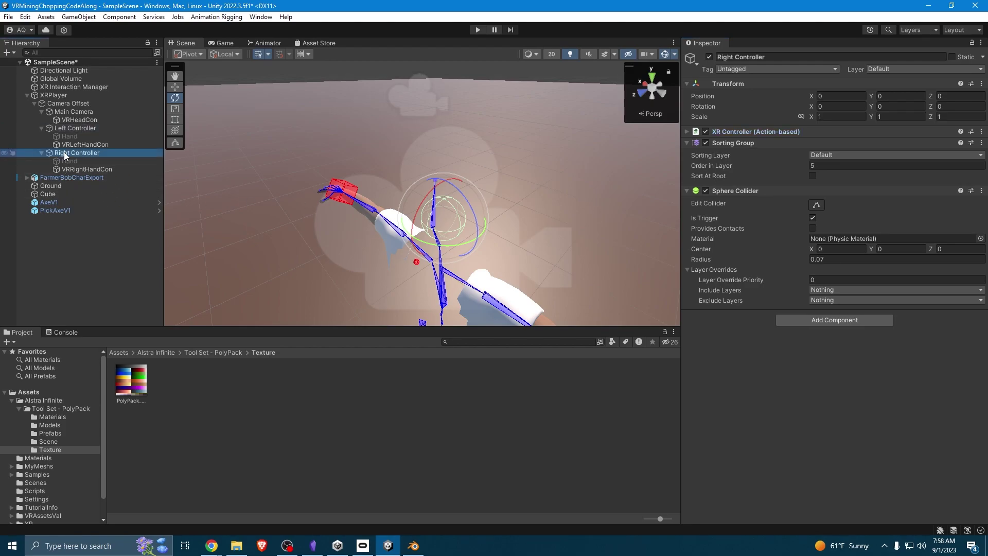
click(79, 126)
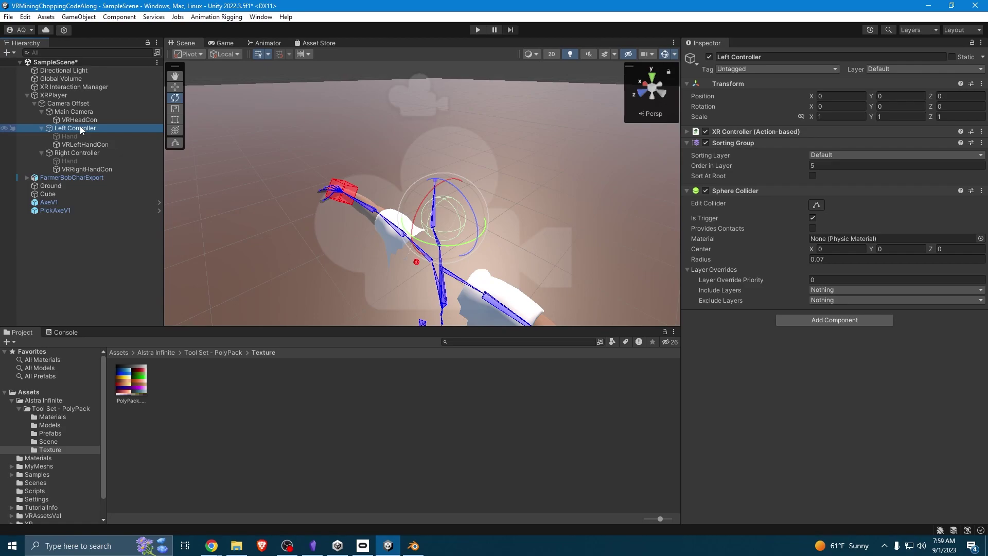
- Add an XR Direct Interactor to both controllers, linked to XR Interaction Manager, select trigger State Change
ctrl+click(95, 150)
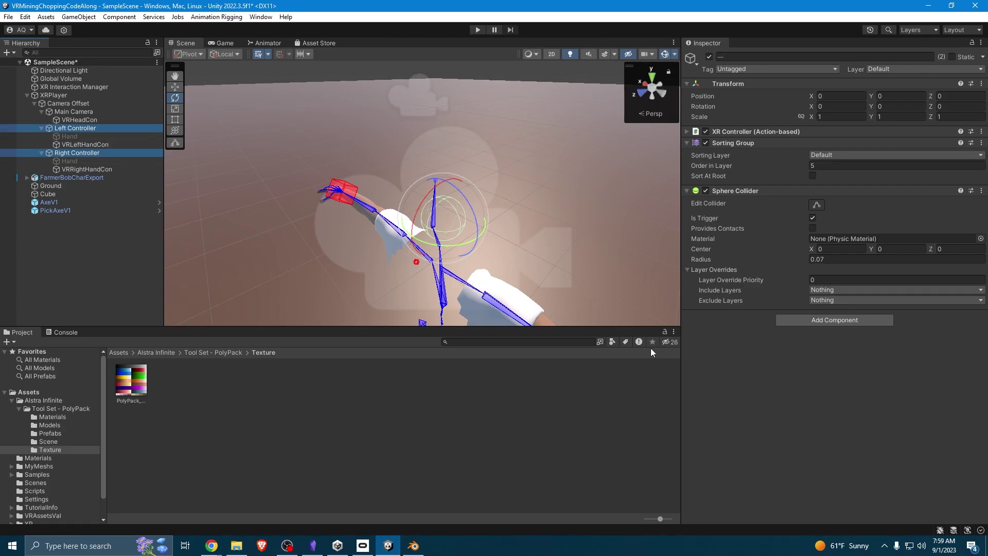
click(813, 319)
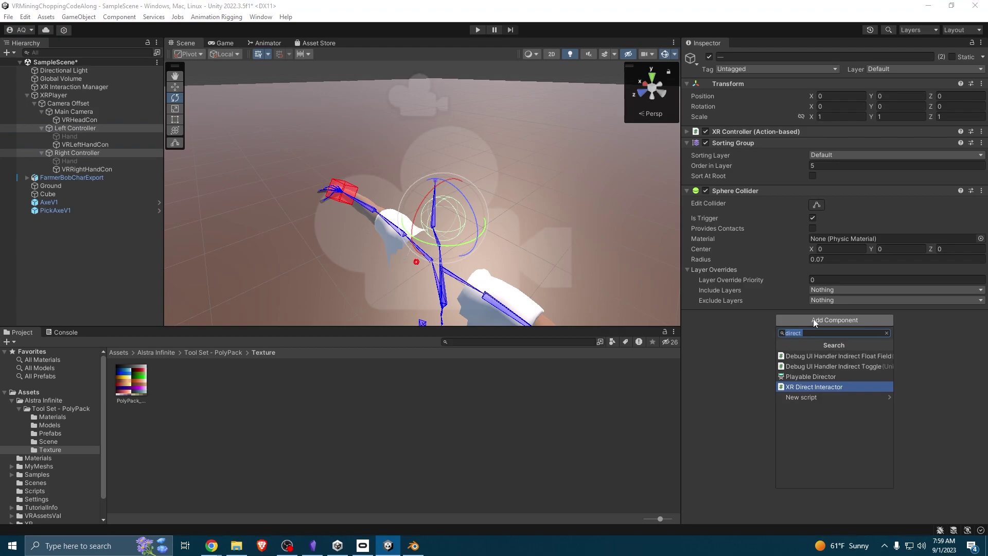
click(821, 387)
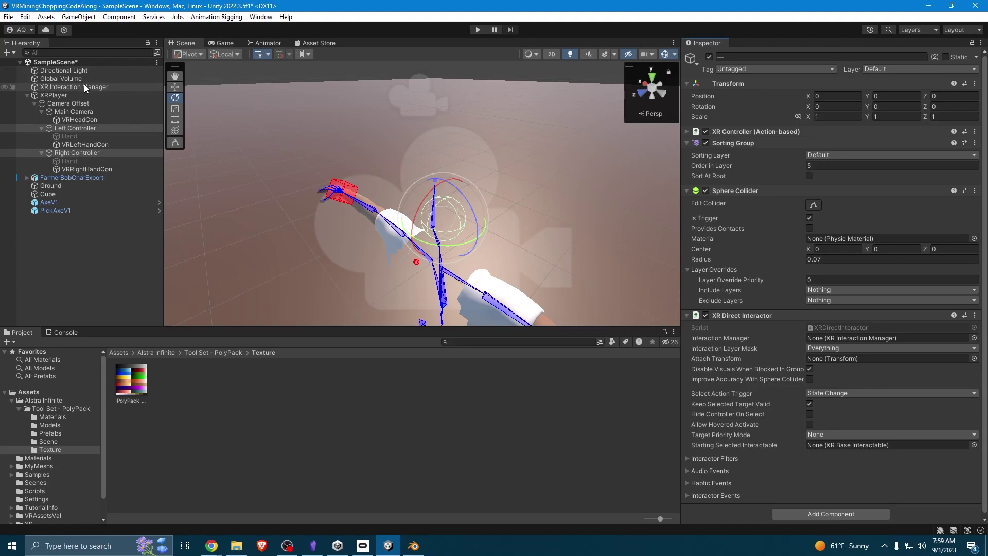
drag(53, 87, 869, 339)
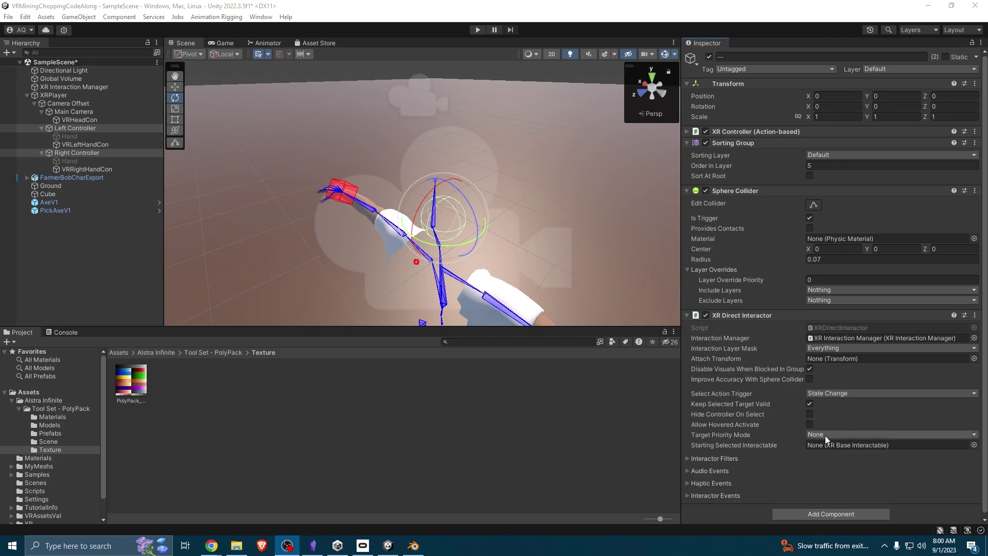
click(834, 394)
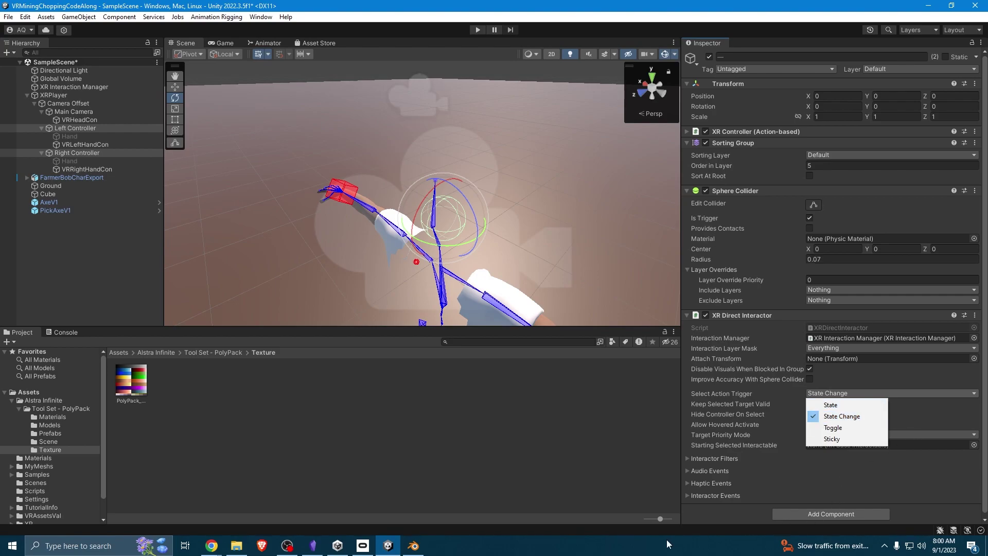
click(705, 517)
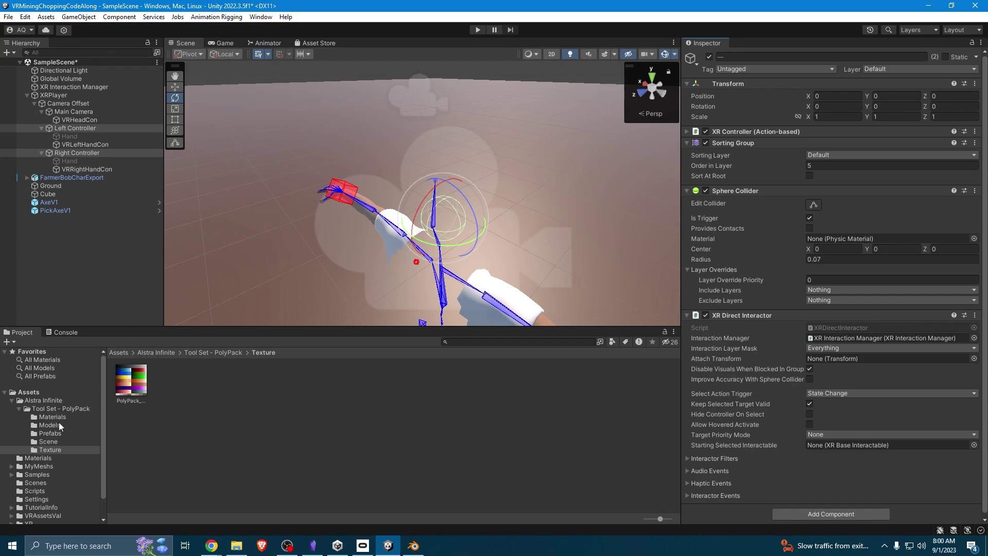
- Bring the pickaxe into view, select PickAxeV1 and open its Mesh Collider's context menu
click(109, 262)
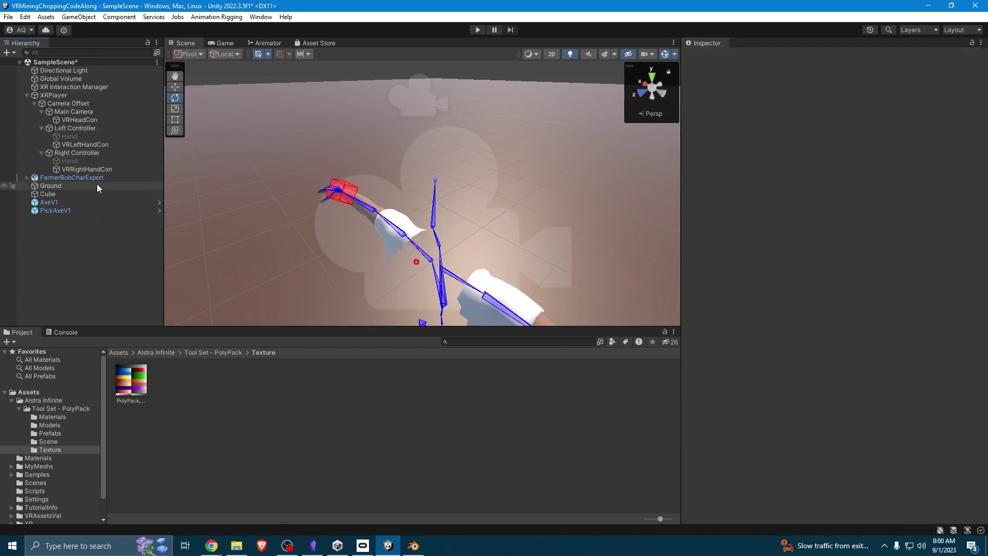
alt+drag(205, 229, 523, 295)
scroll(673, 308, up, 5)
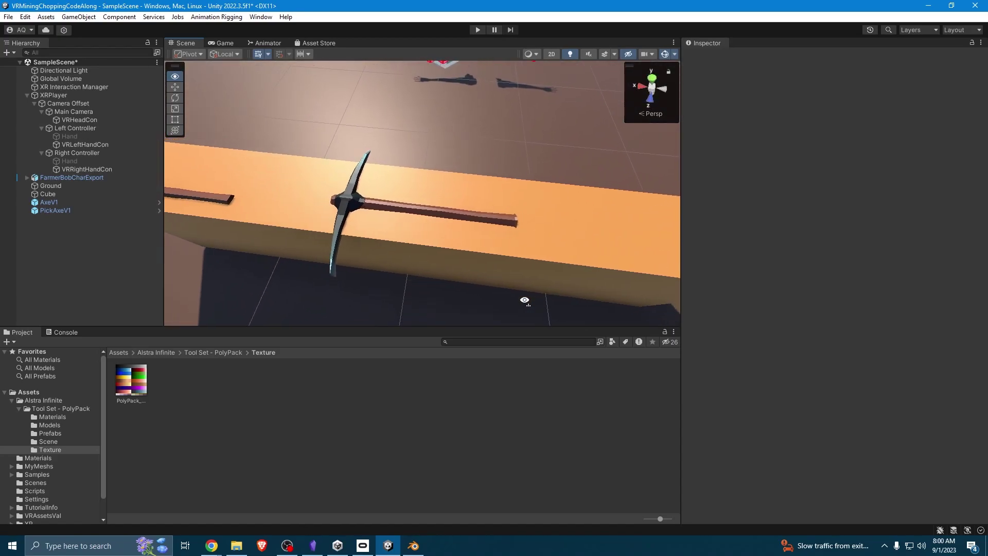
click(85, 210)
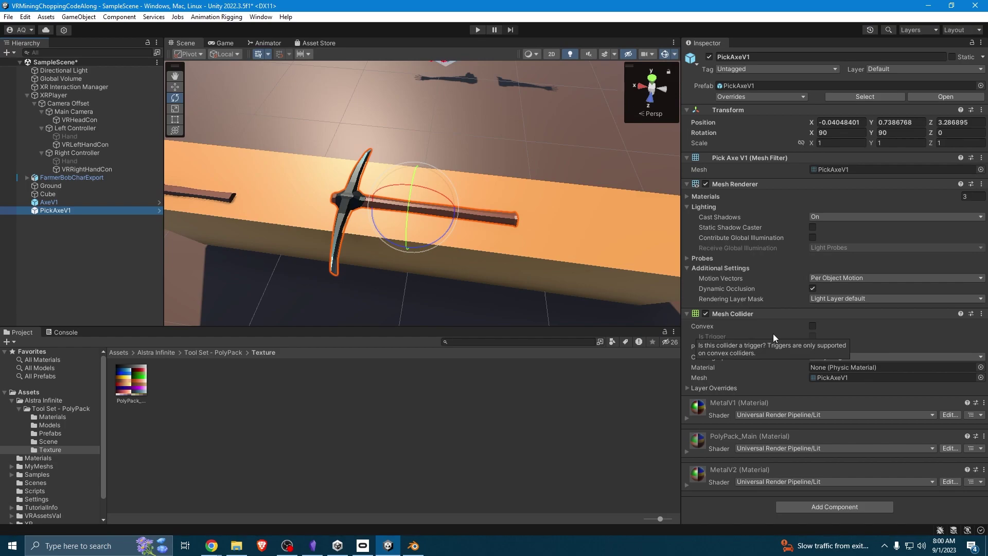
click(715, 315)
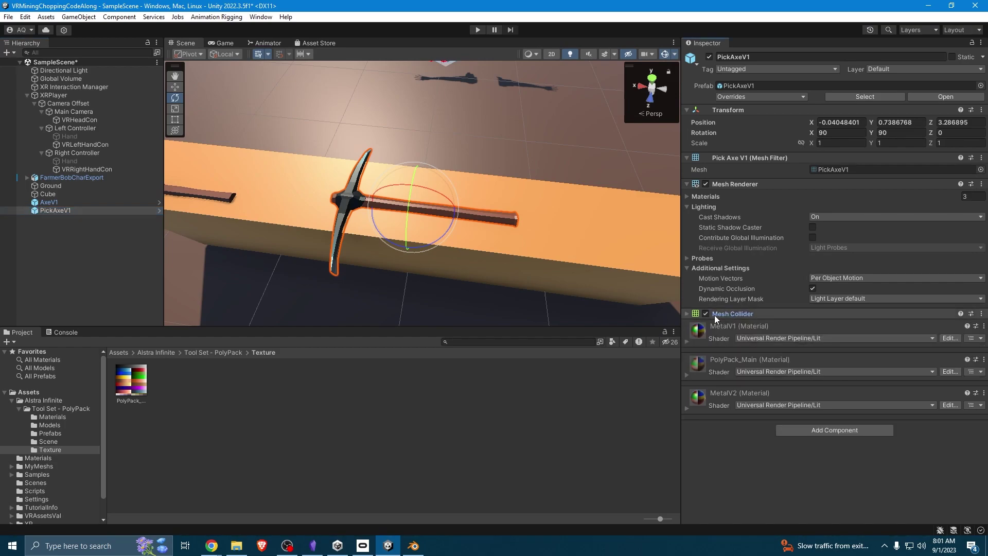
click(714, 315)
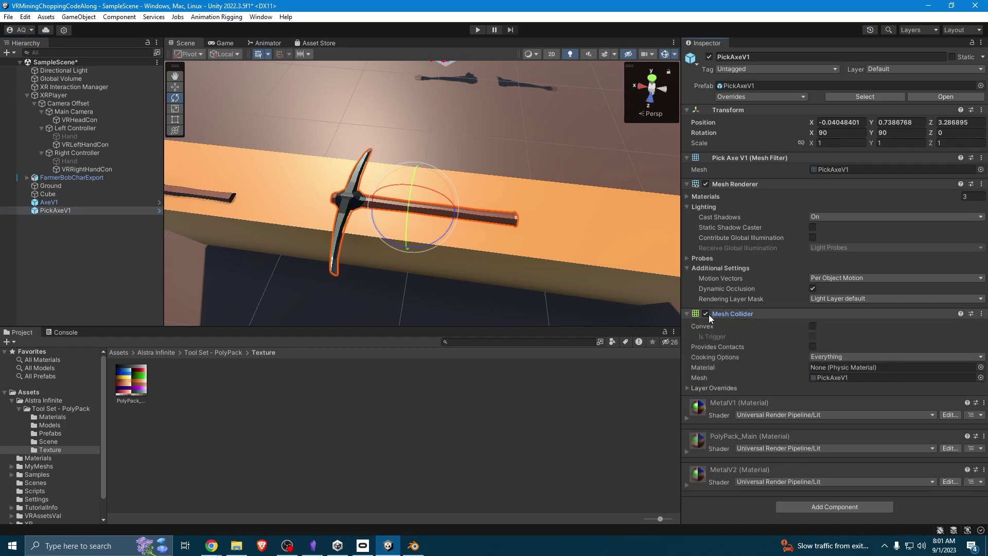
right_click(790, 317)
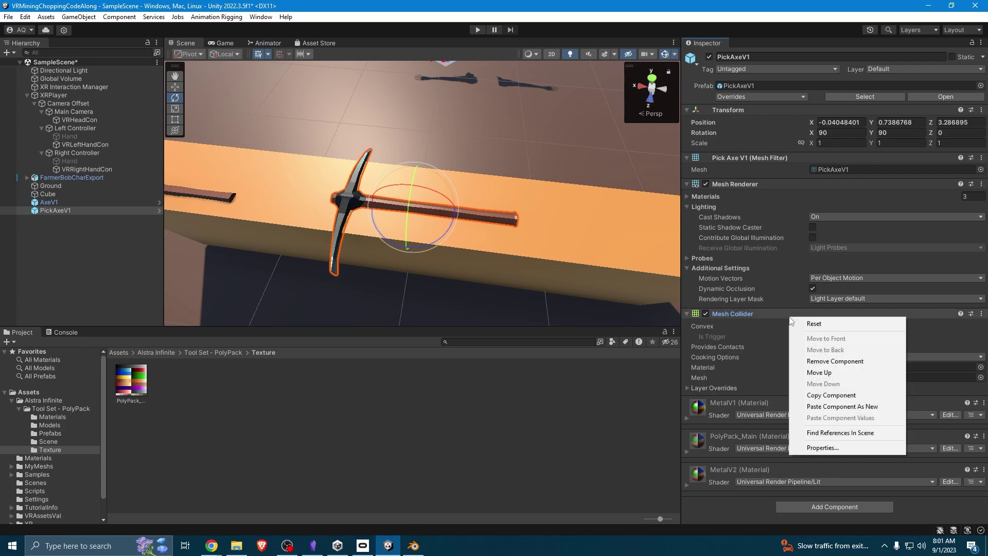
- Replace the pickaxe's Mesh Collider with a Box Collider
click(830, 361)
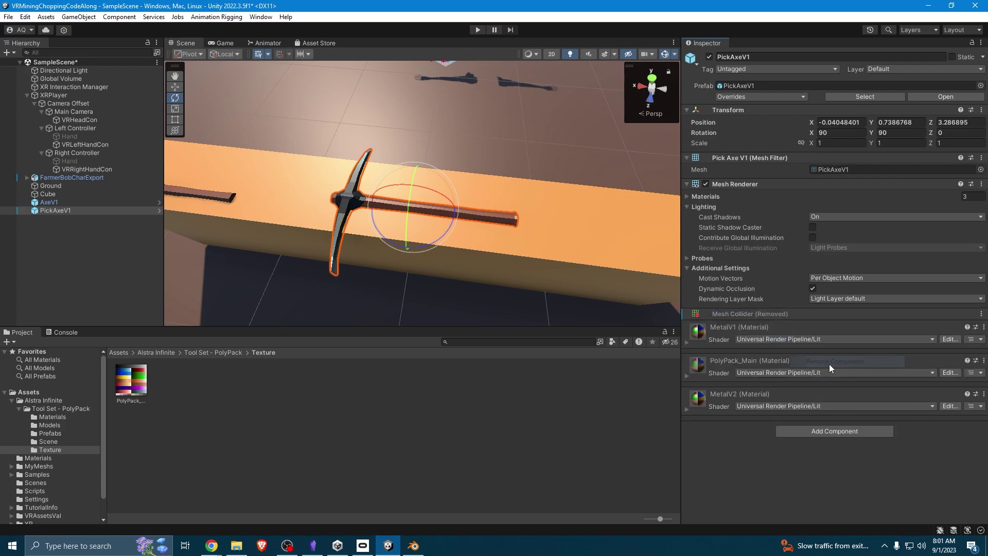
click(812, 431)
text(box)
key(Up)
key(Return)
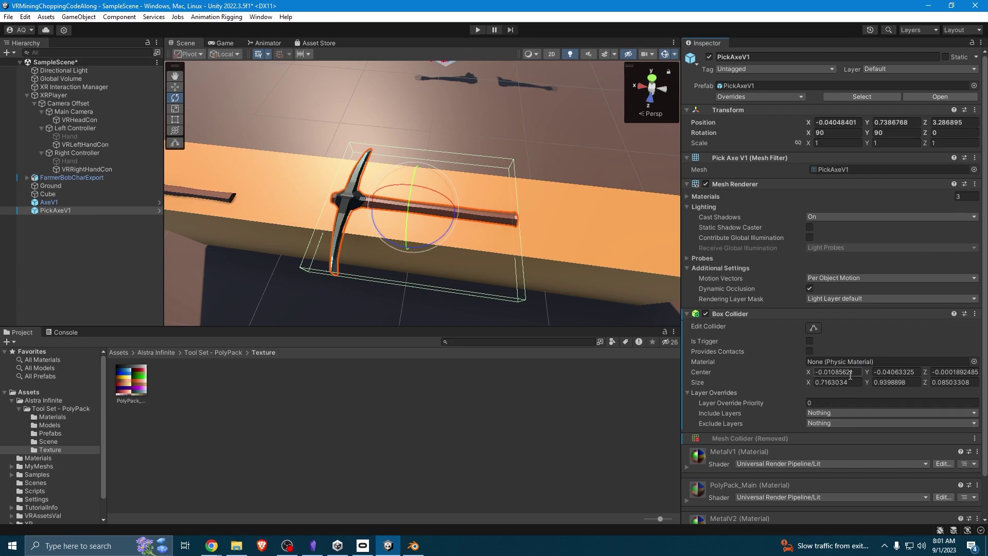
- Set the Box Collider's centre X and Z to 0
click(836, 372)
text(0)
click(883, 371)
text(0)
click(954, 371)
text(0)
click(920, 371)
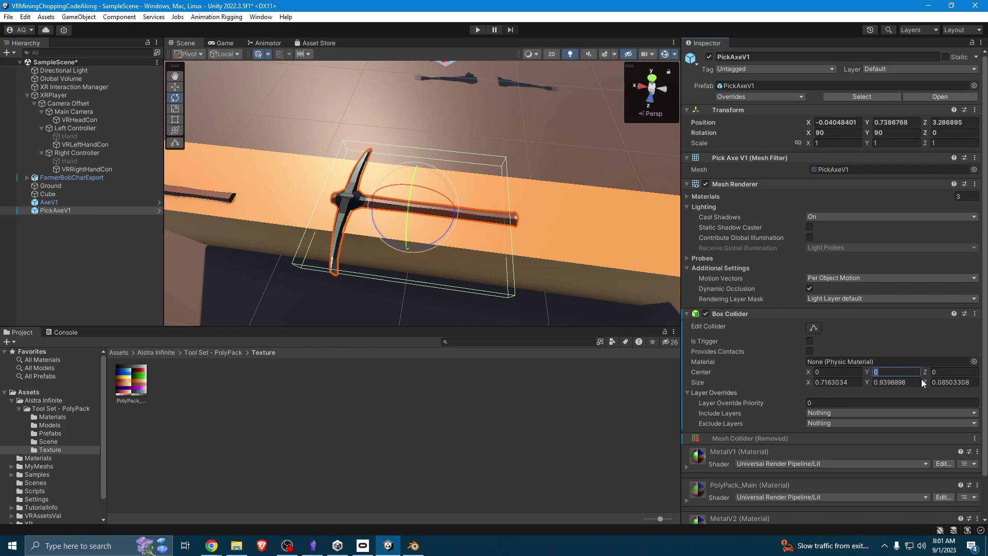
key(ctrl+z)
key(ctrl+z)
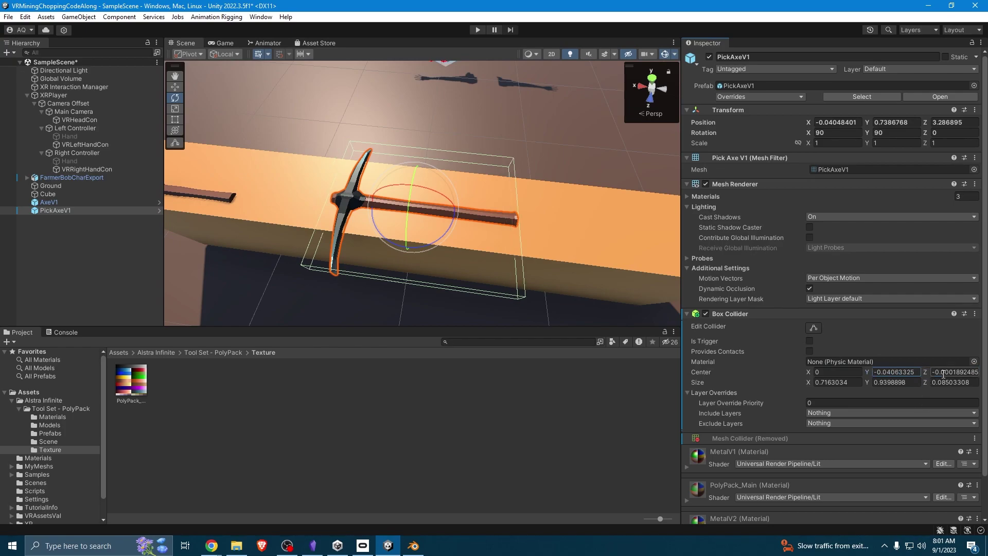
click(943, 371)
text(0)
- Set the Box Collider's size X and Z to 0.05 so it fits the handle
click(842, 383)
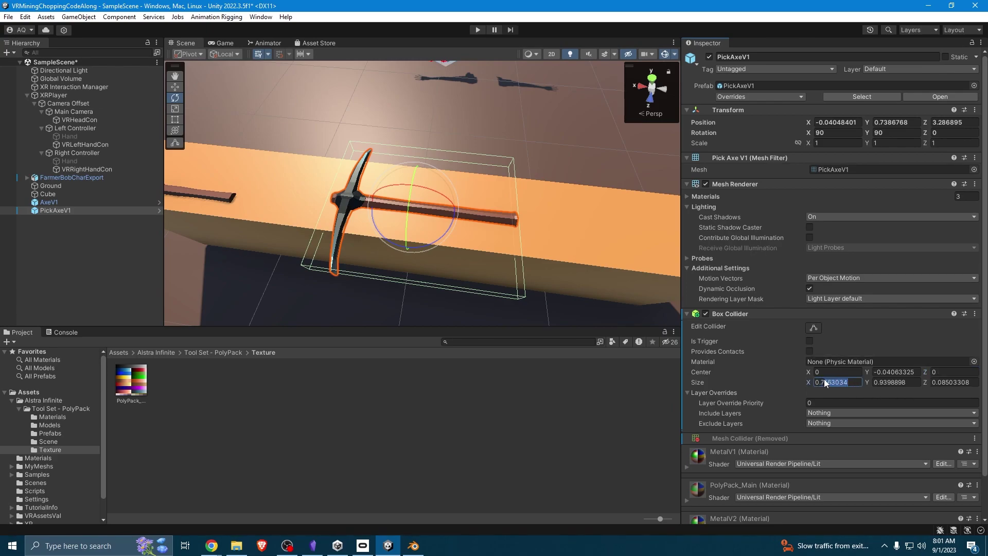
key(BackSpace)
key(BackSpace)
text(60)
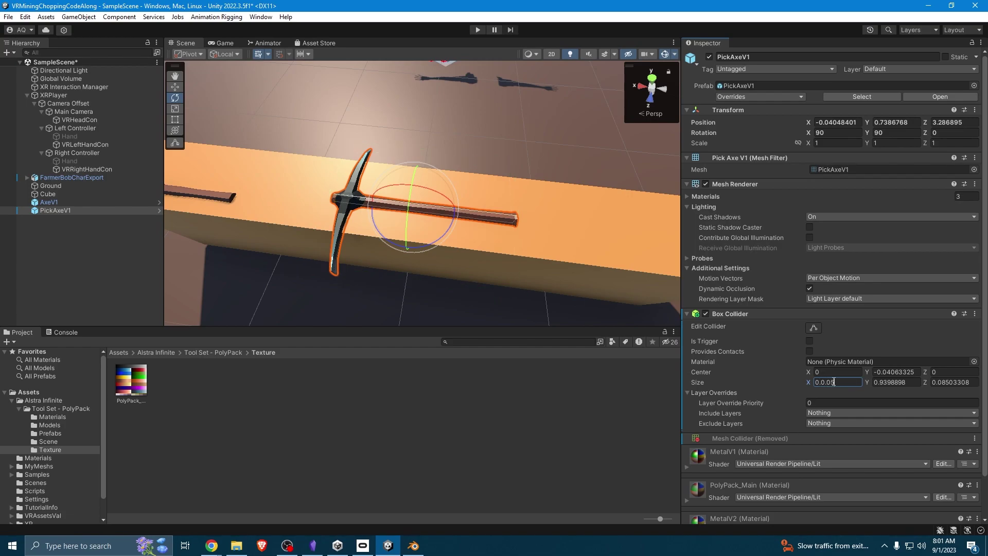
click(958, 382)
text(0.05)
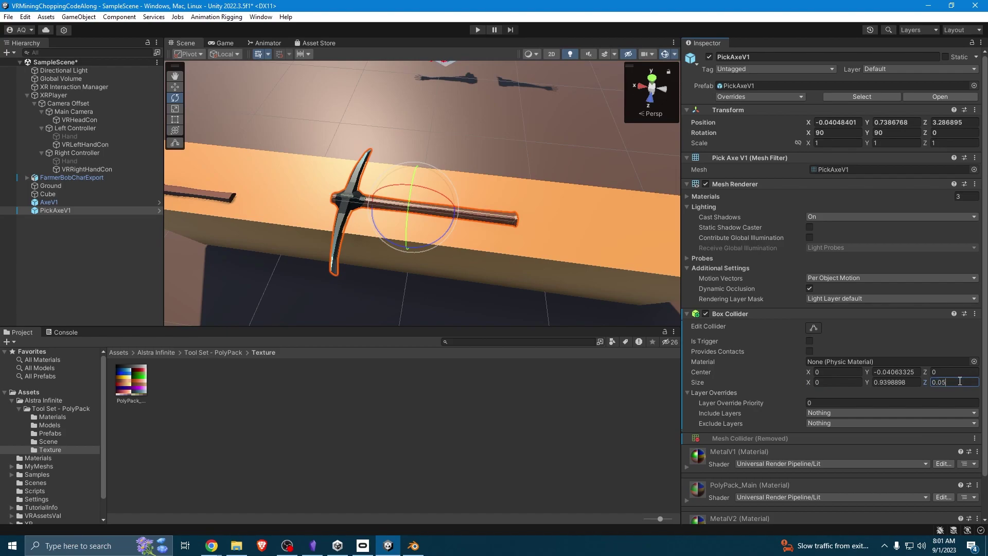
alt+drag(607, 288, 344, 212)
scroll(459, 247, up, 5)
scroll(344, 212, down, 10)
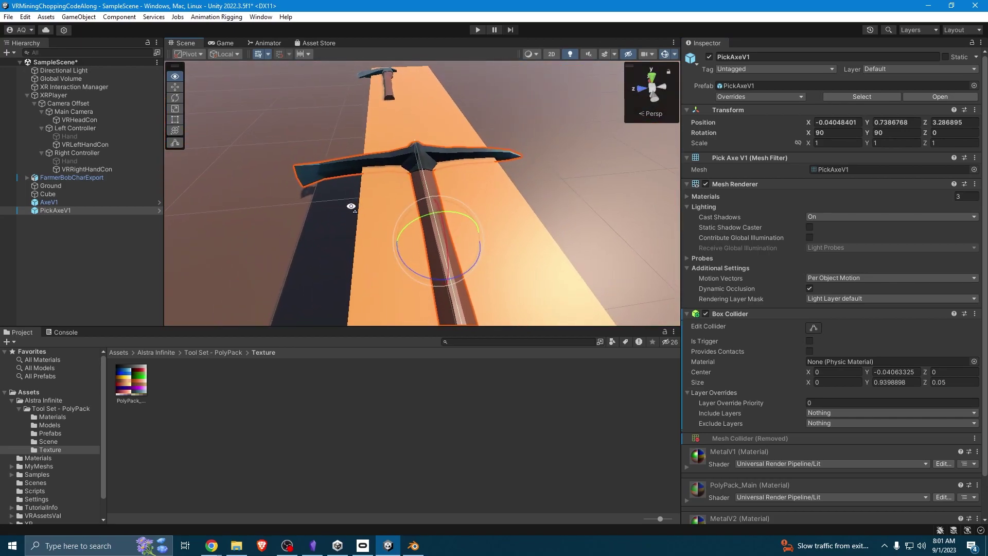
click(851, 385)
text(0.05)
key(Return)
alt+drag(477, 228, 669, 324)
- Add a Rigidbody to PickAxeV1 with Interpolate and Continuous collision detection
scroll(864, 390, down, 2)
click(817, 510)
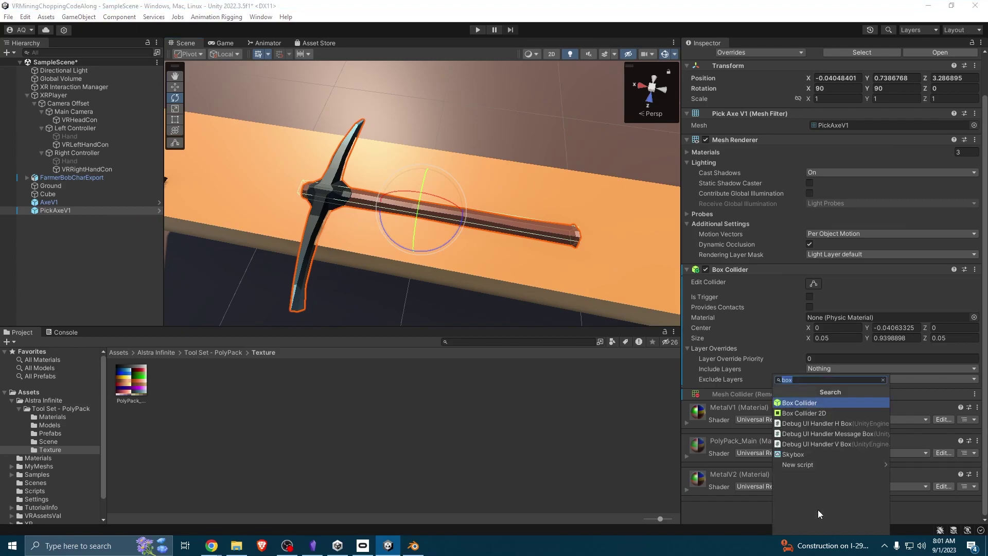
text(rigid)
key(Return)
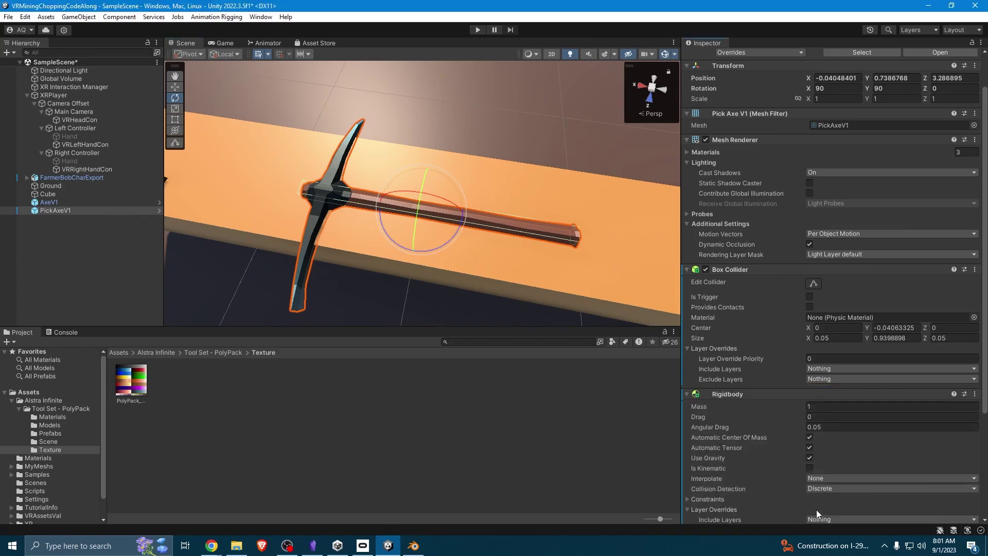
scroll(831, 449, down, 4)
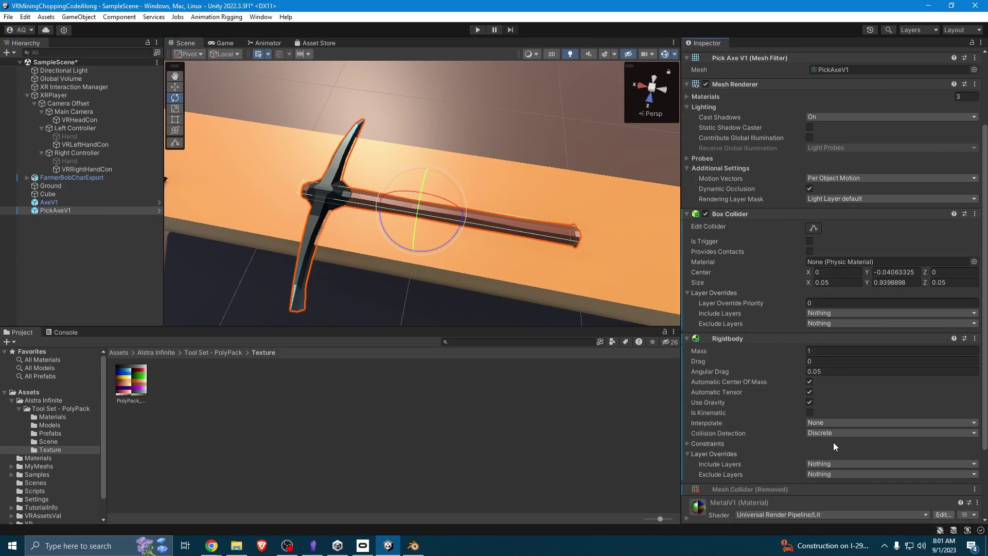
click(844, 393)
click(846, 413)
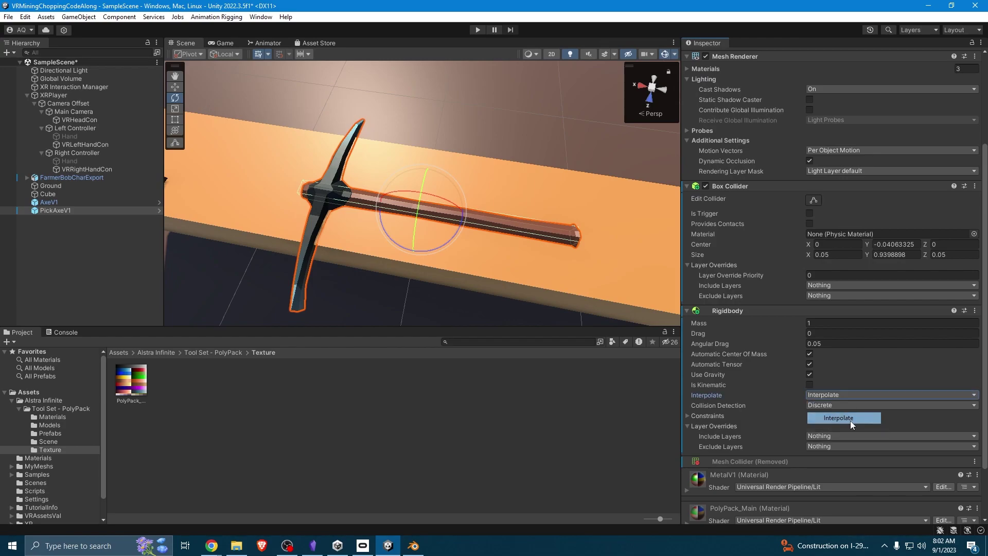
click(825, 407)
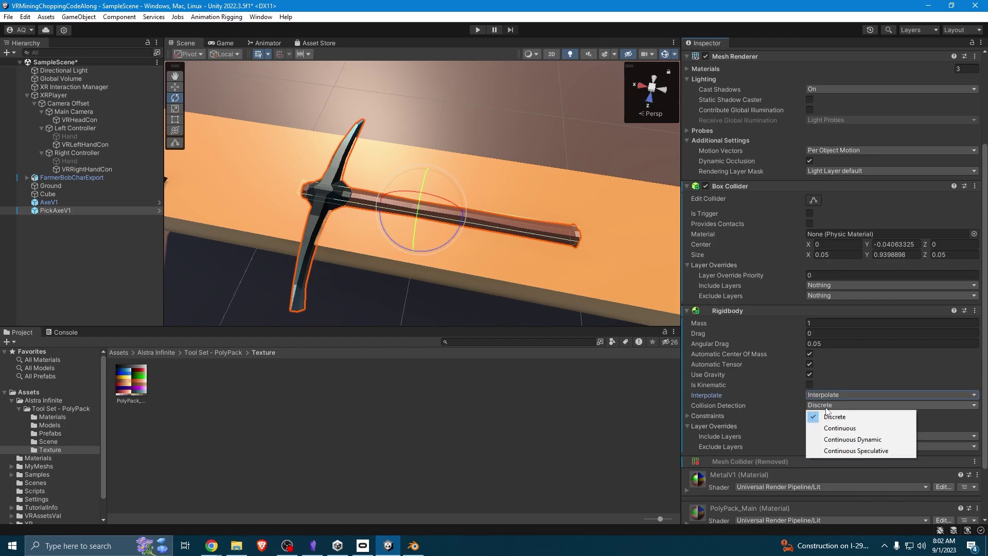
click(853, 429)
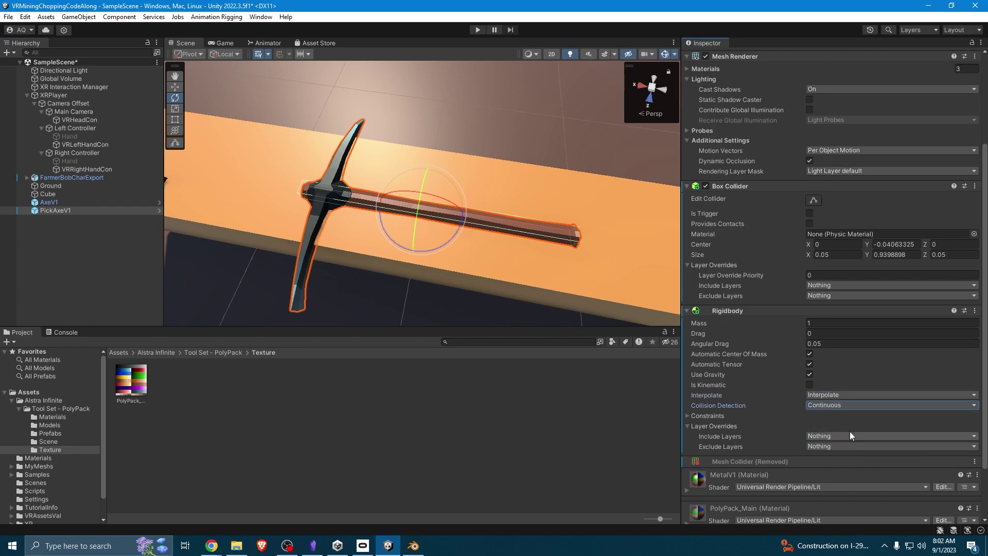
scroll(850, 435, down, 3)
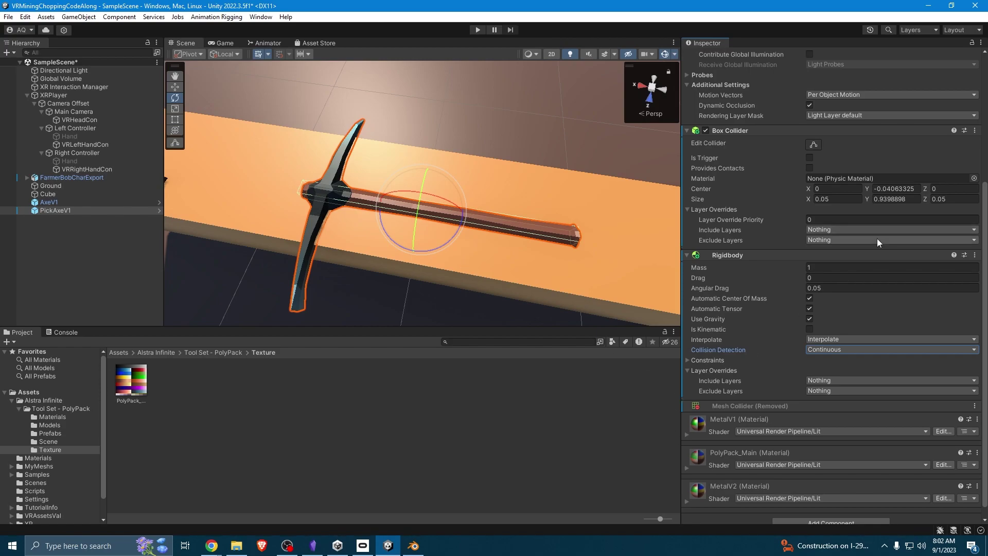
- Add an XR Grab Interactable to the pickaxe linked to the XR Interaction Manager
scroll(864, 366, down, 1)
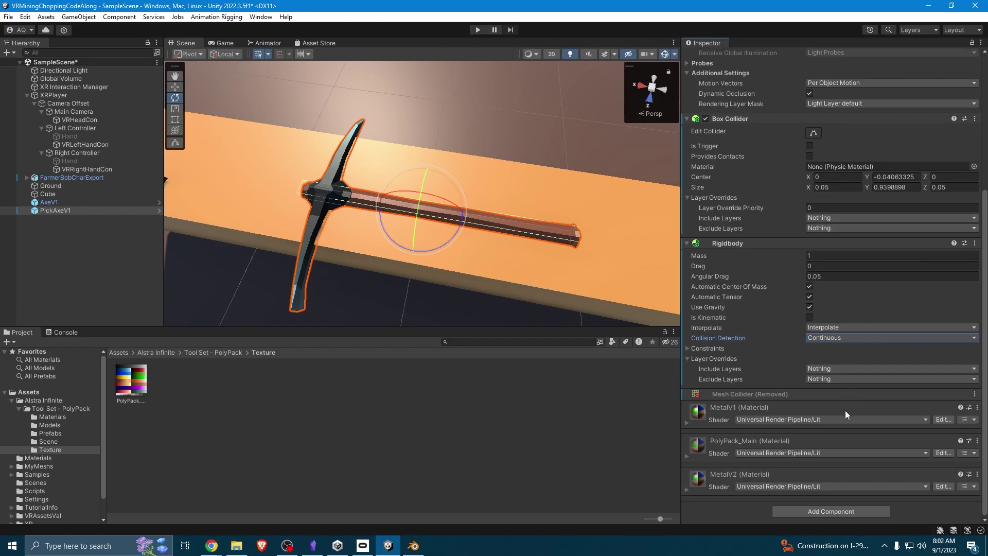
click(802, 509)
text(grab inter)
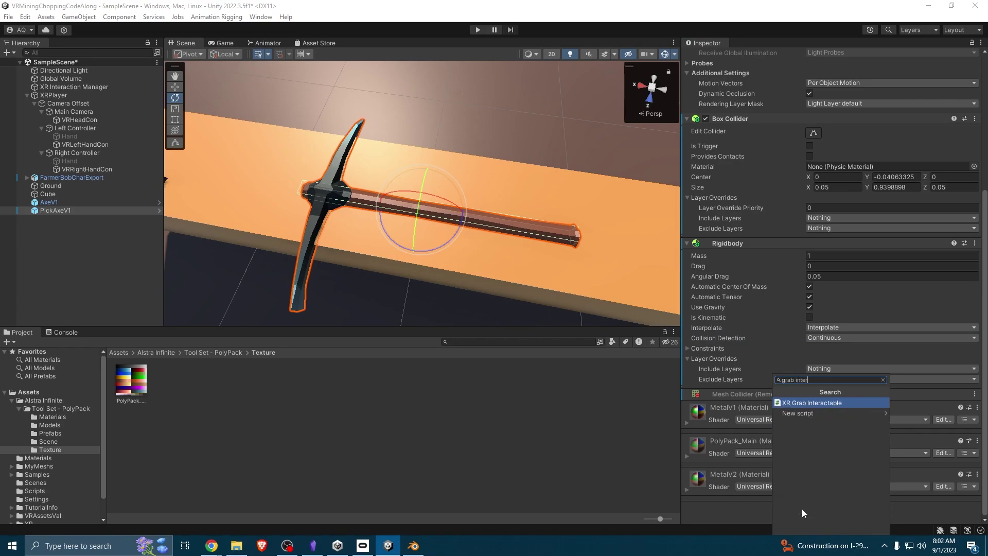
key(Return)
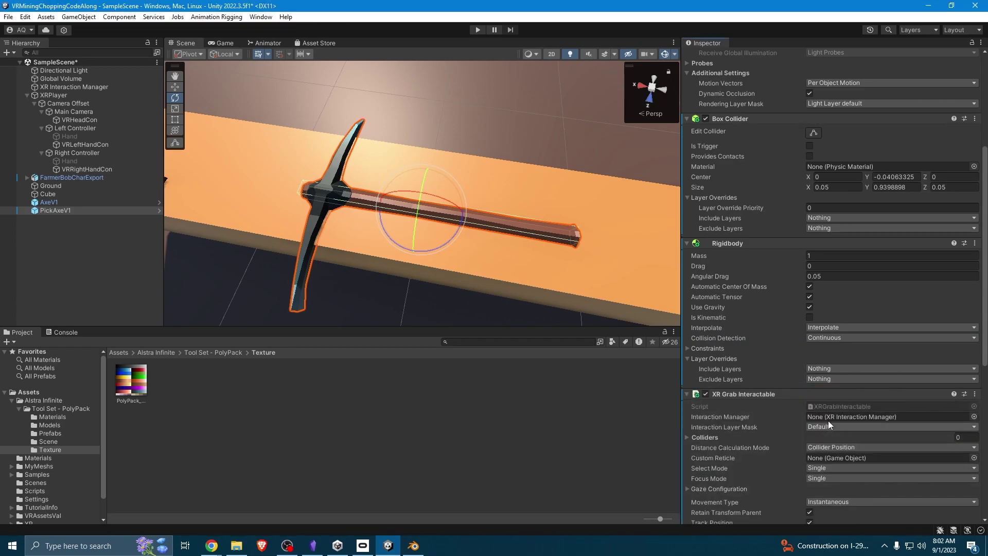
scroll(826, 419, down, 5)
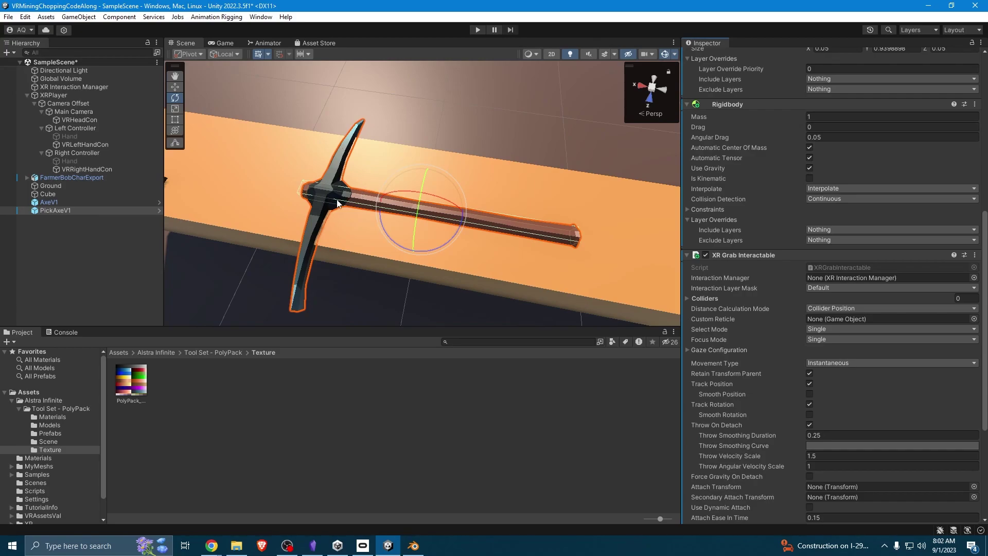
scroll(844, 358, down, 4)
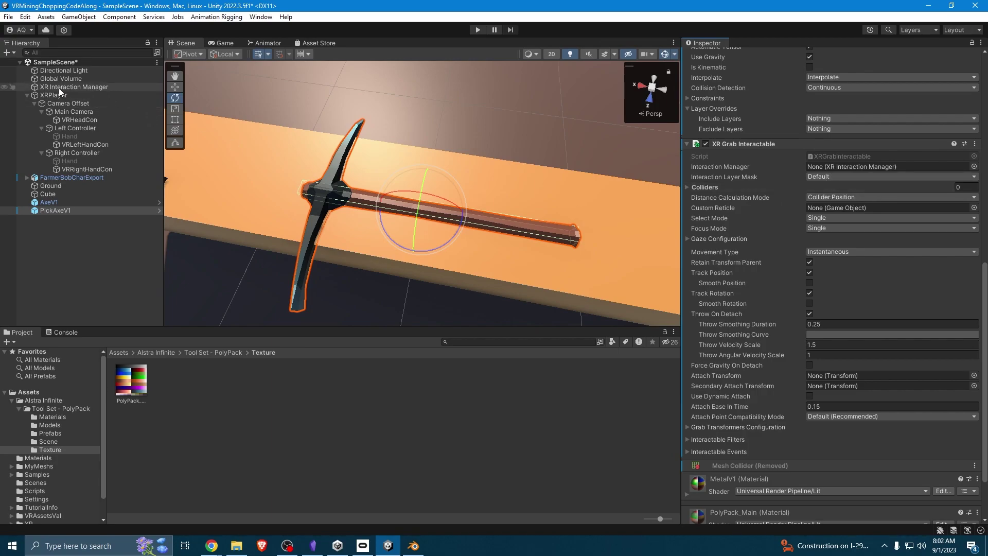
drag(57, 85, 855, 167)
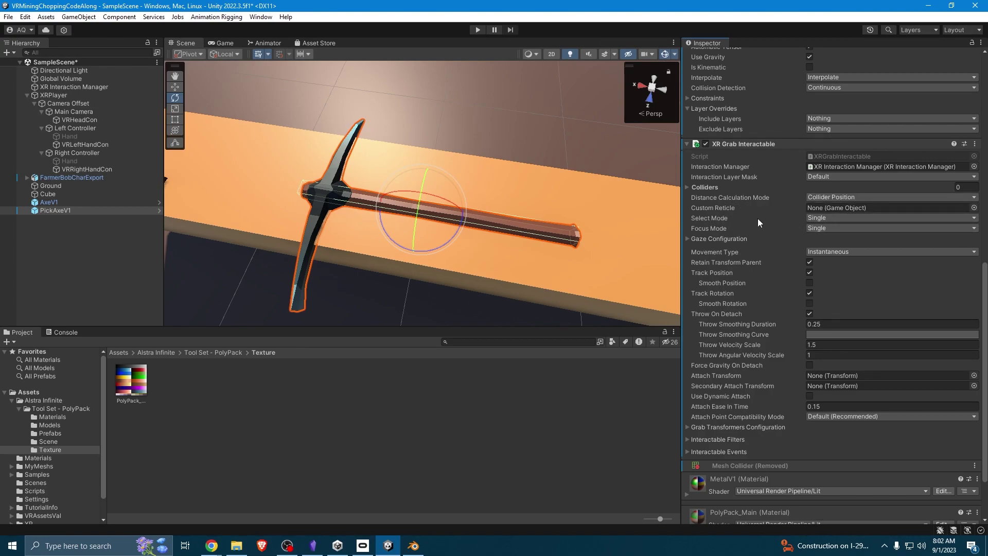
- Set Select Mode to Multiple, Movement Type to Velocity Tracking, and enable Use Dynamic Attach
click(819, 217)
click(834, 243)
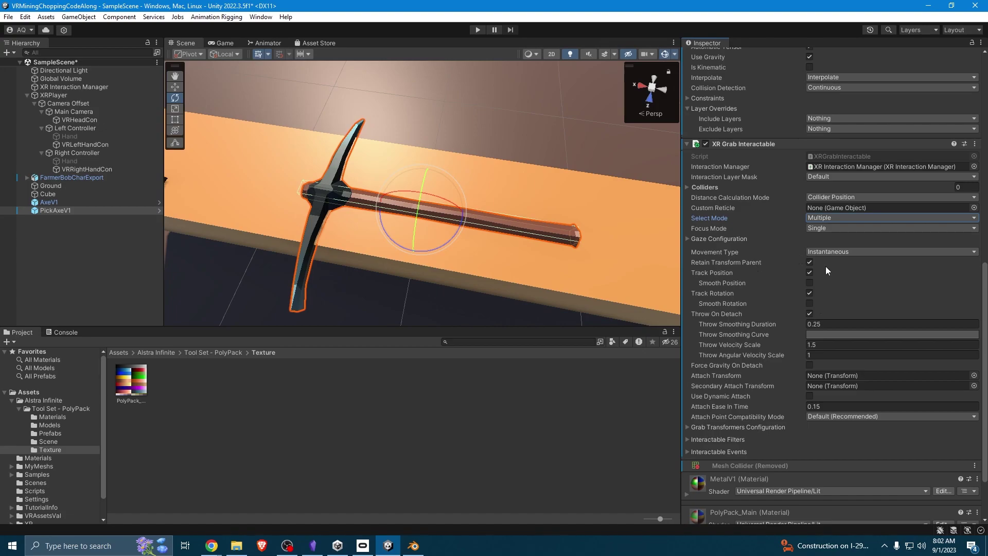
click(822, 252)
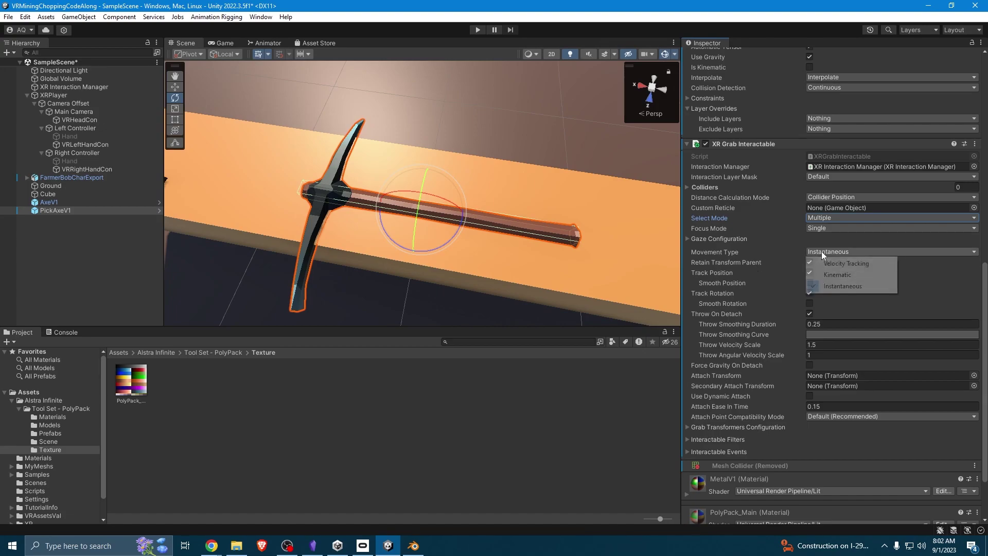
click(838, 263)
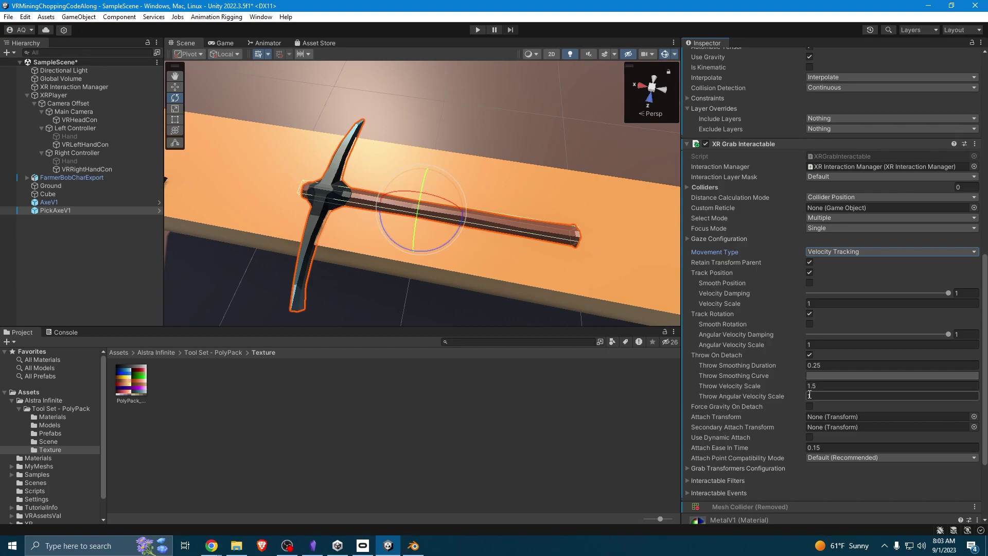
click(810, 437)
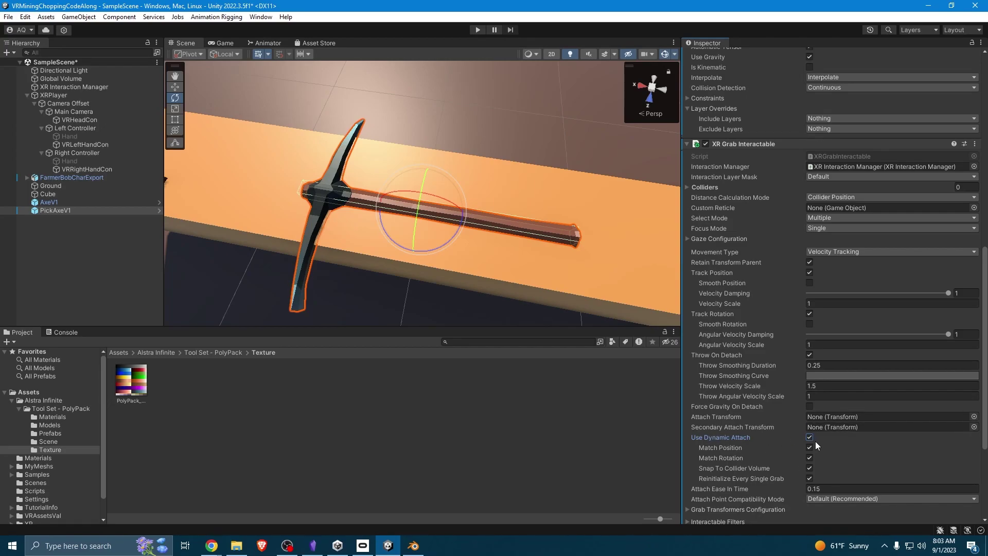
- Deselect the pickaxe and enter Play mode to test controller grabbing
click(500, 502)
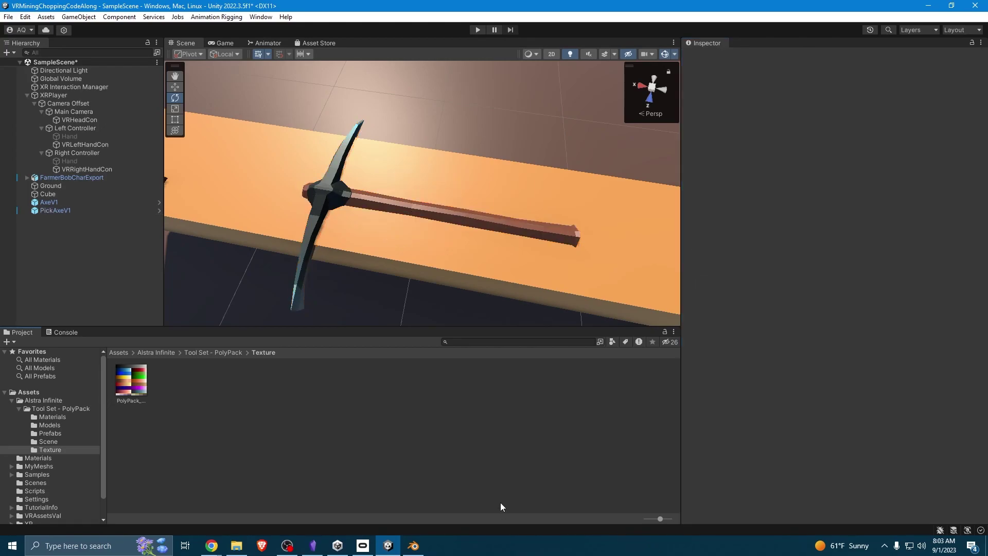
click(480, 34)
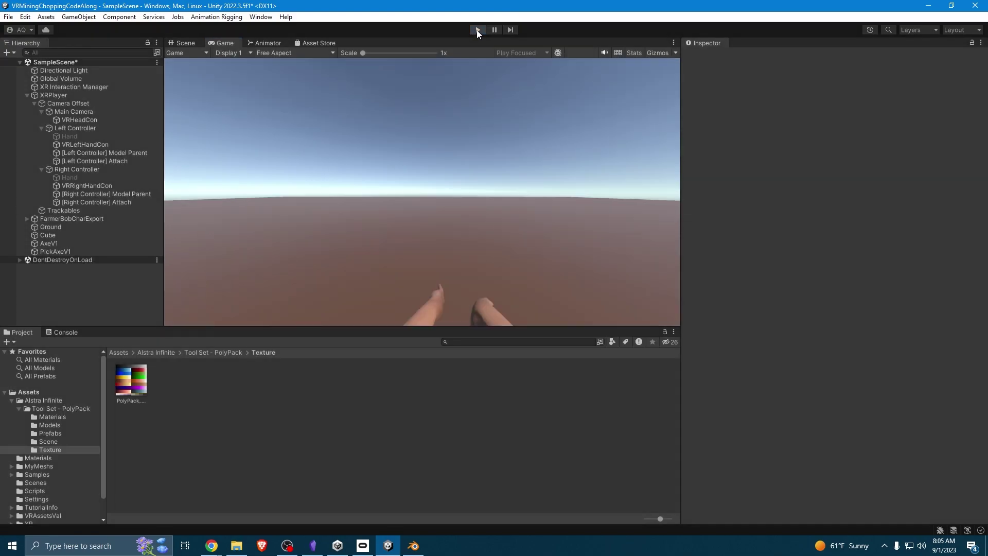
- Stop Play mode and remove the Mesh Collider from AxeV1
click(477, 30)
click(76, 203)
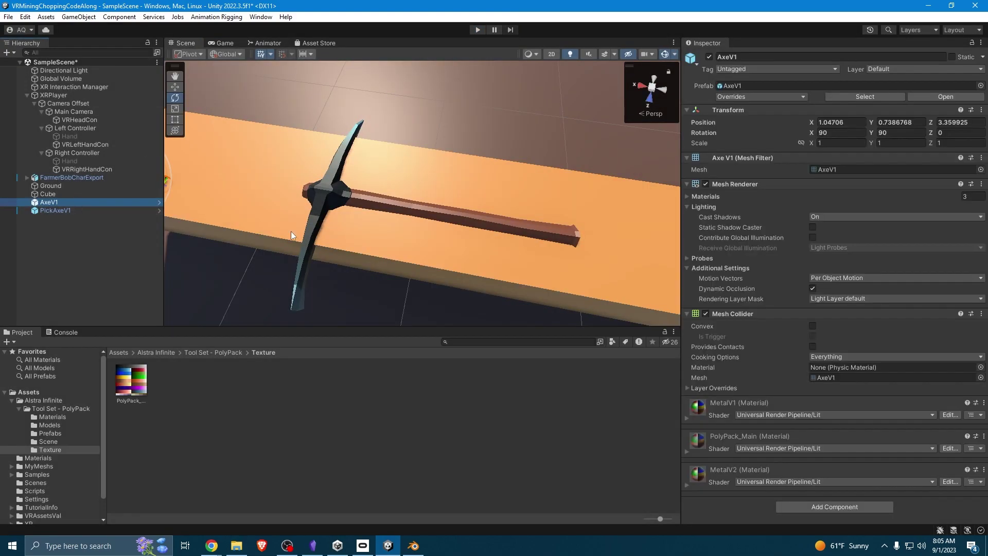
right_click(818, 314)
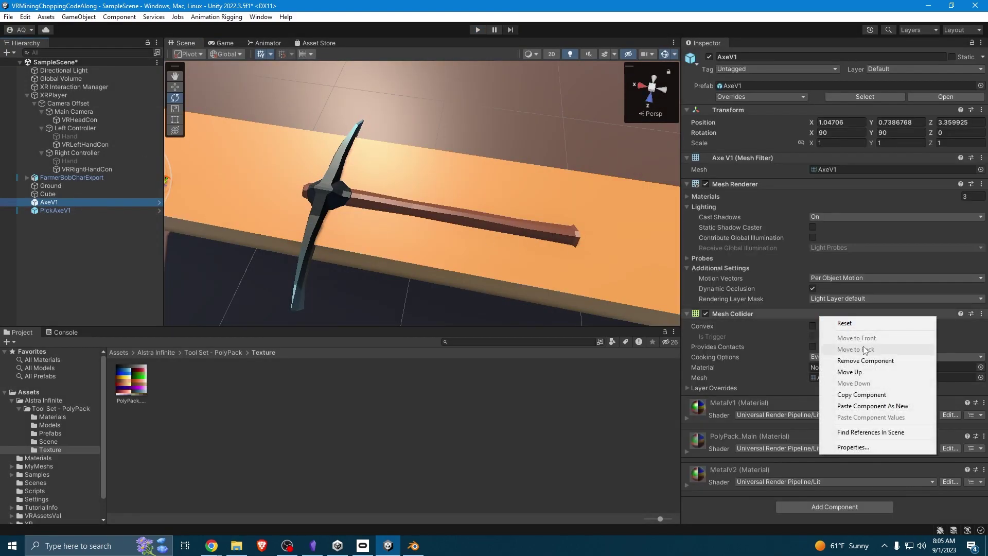
click(875, 360)
- Add a Box Collider to AxeV1 with Center X/Z 0 and Size X/Z 0.05
click(851, 428)
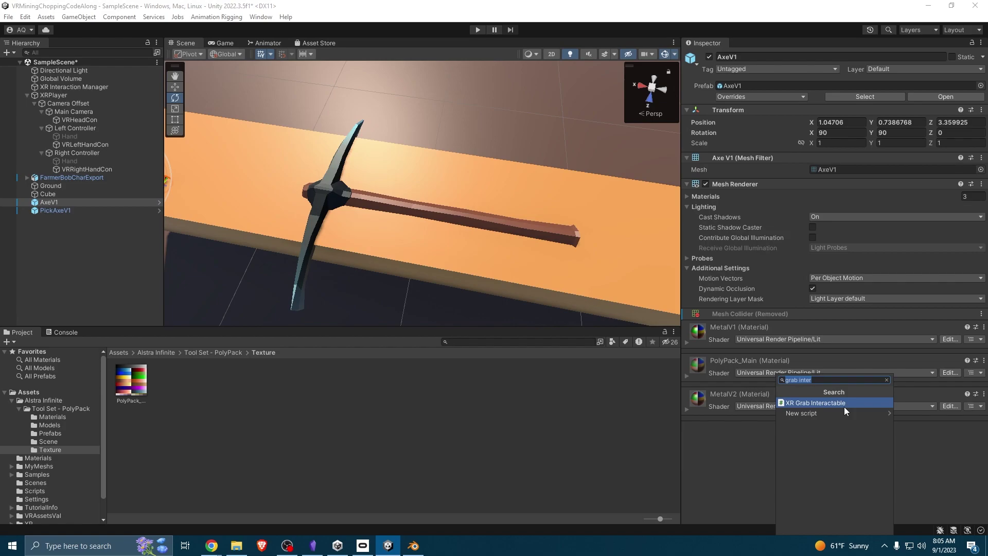
text(box)
key(Return)
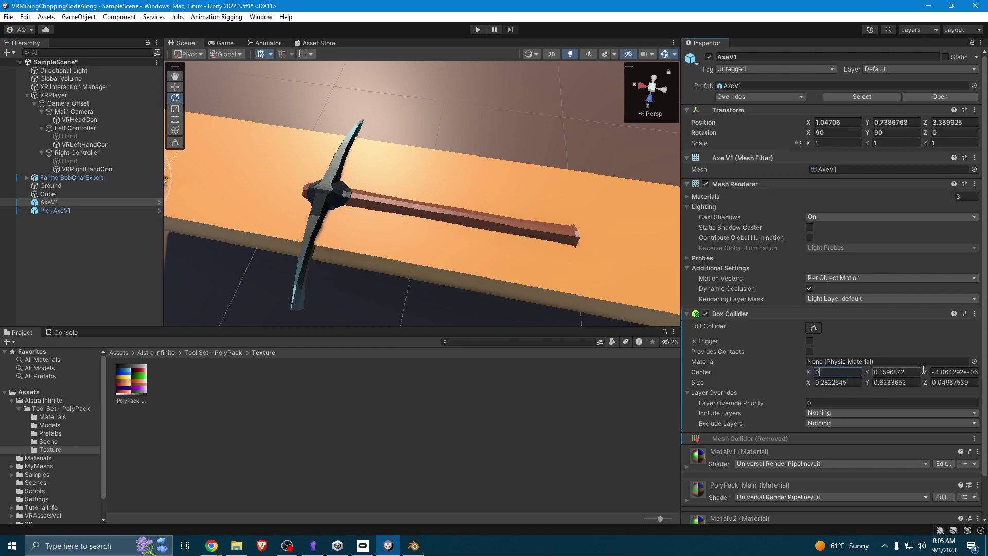
click(952, 372)
click(846, 383)
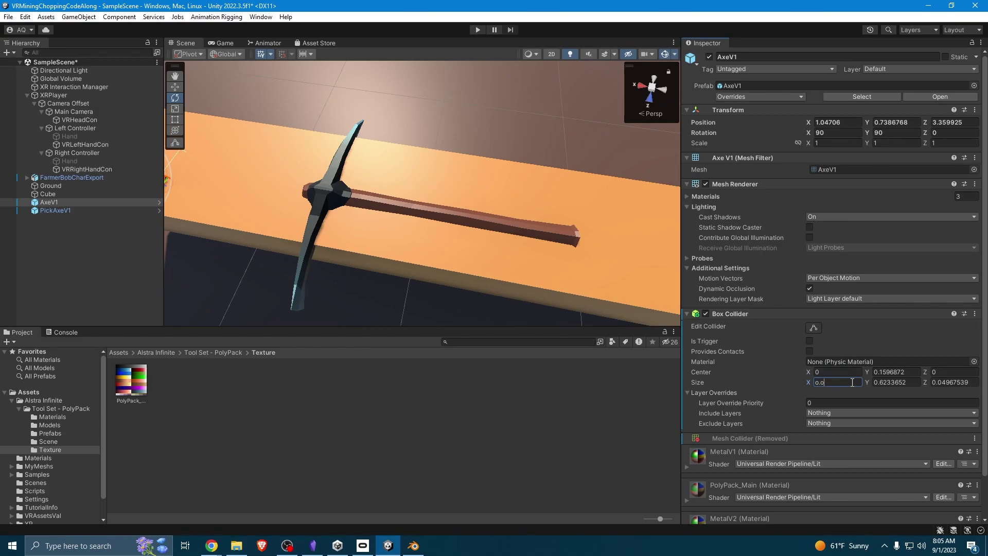
click(951, 379)
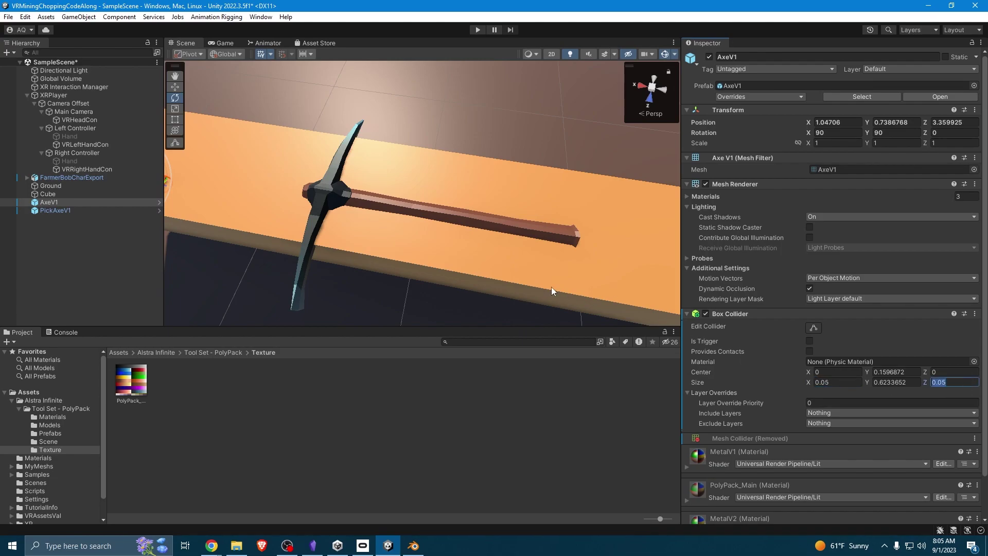
alt+drag(551, 290, 616, 158)
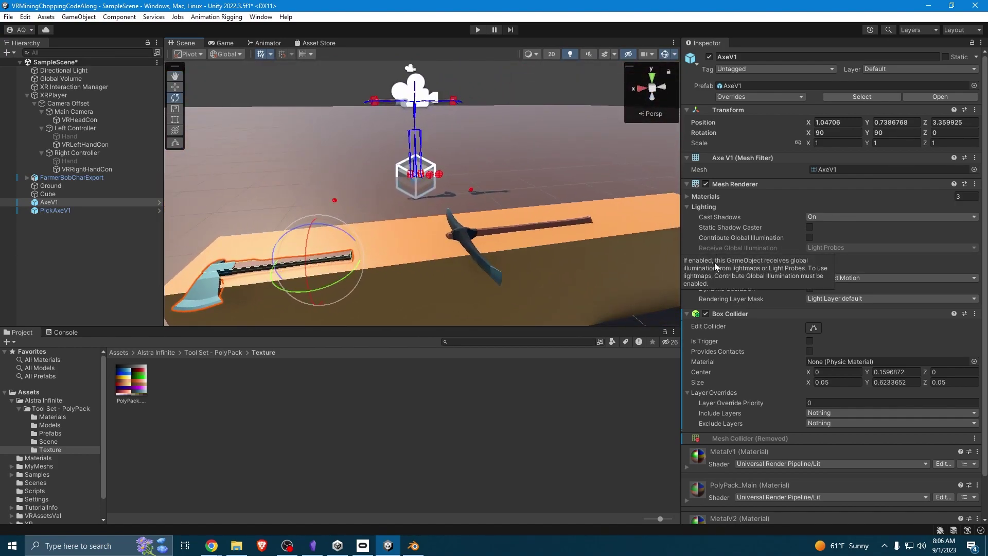
- Add an XR Grab Interactable component to AxeV1
scroll(752, 437, down, 2)
click(800, 512)
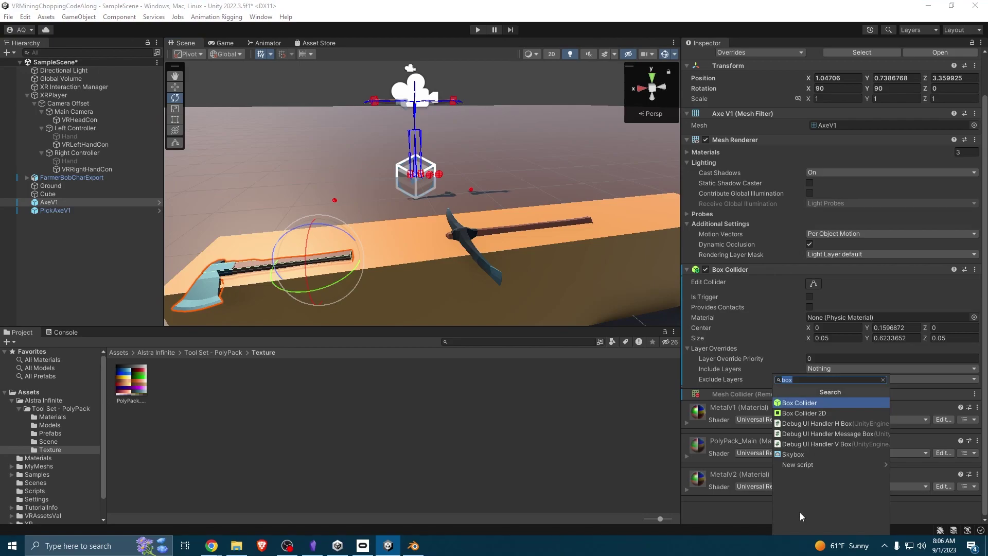
text(xr gra)
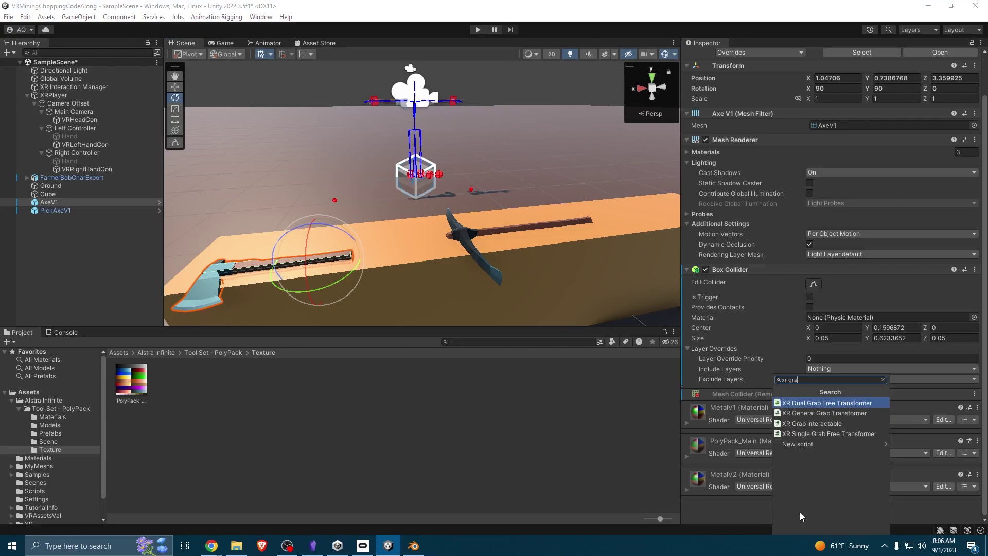
text(b inter)
key(Return)
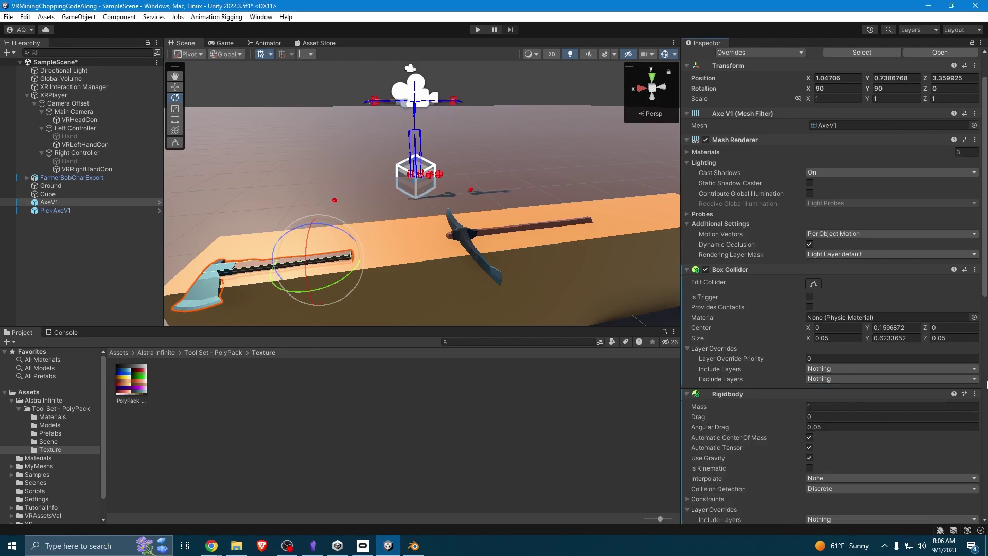
- Set the axe's Rigidbody to Interpolate with Continuous collision detection
scroll(731, 451, down, 4)
scroll(766, 445, down, 3)
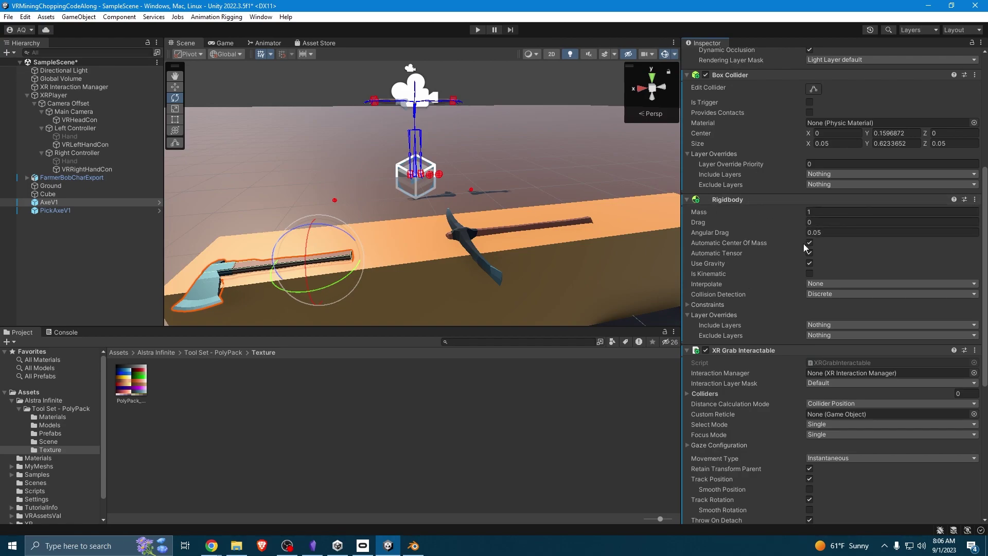
click(813, 283)
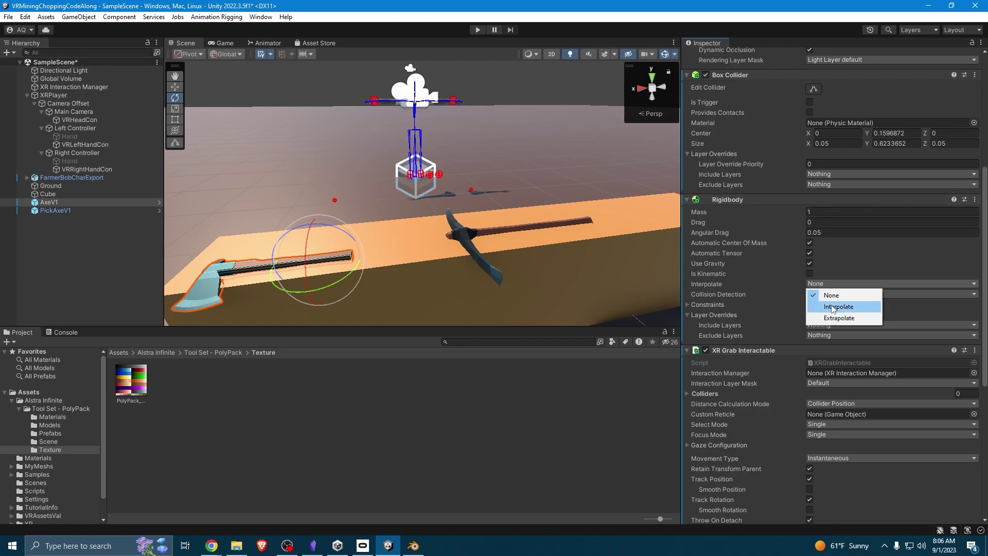
click(824, 302)
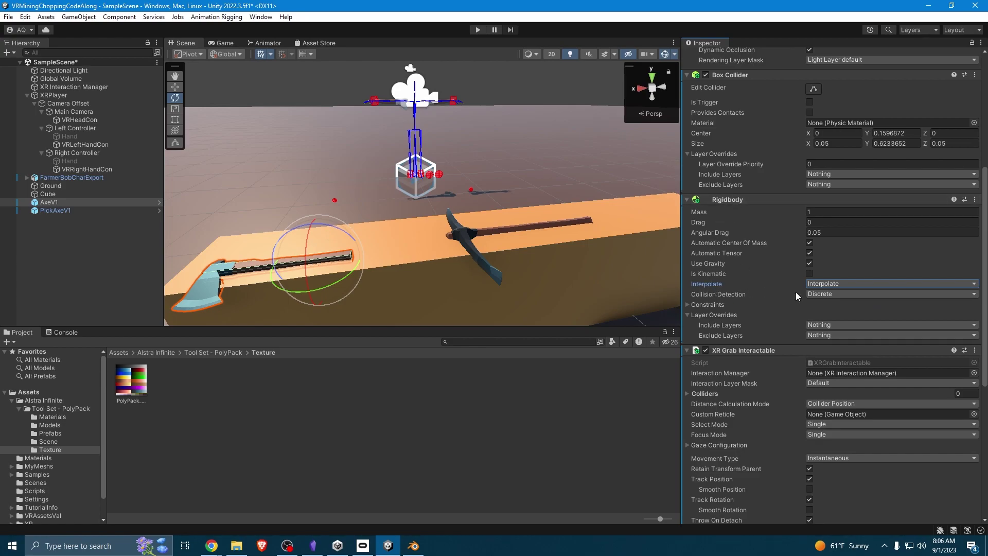
click(838, 293)
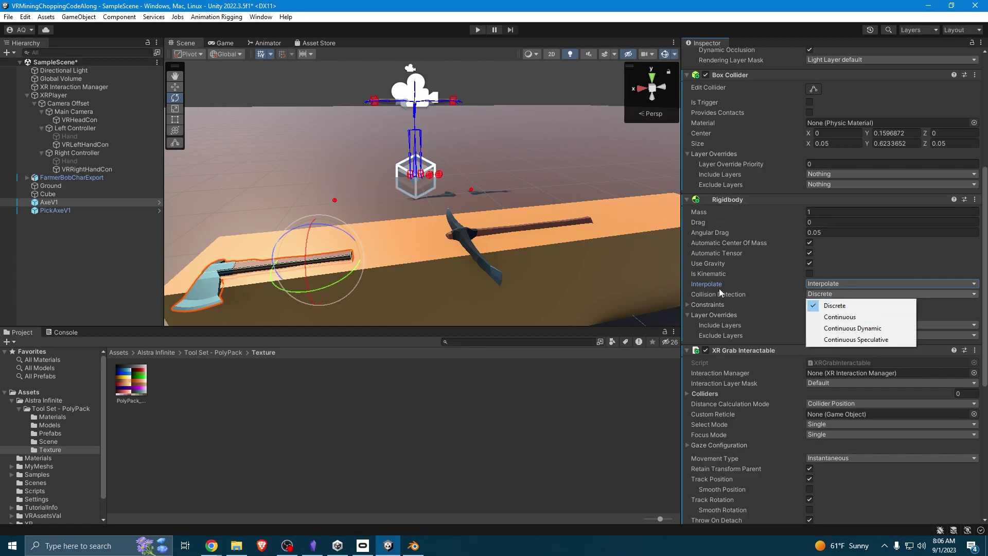
click(839, 318)
- Assign XR Interaction Manager to the axe's grab interactable, using Velocity Tracking and Dynamic Attach
scroll(838, 347, down, 5)
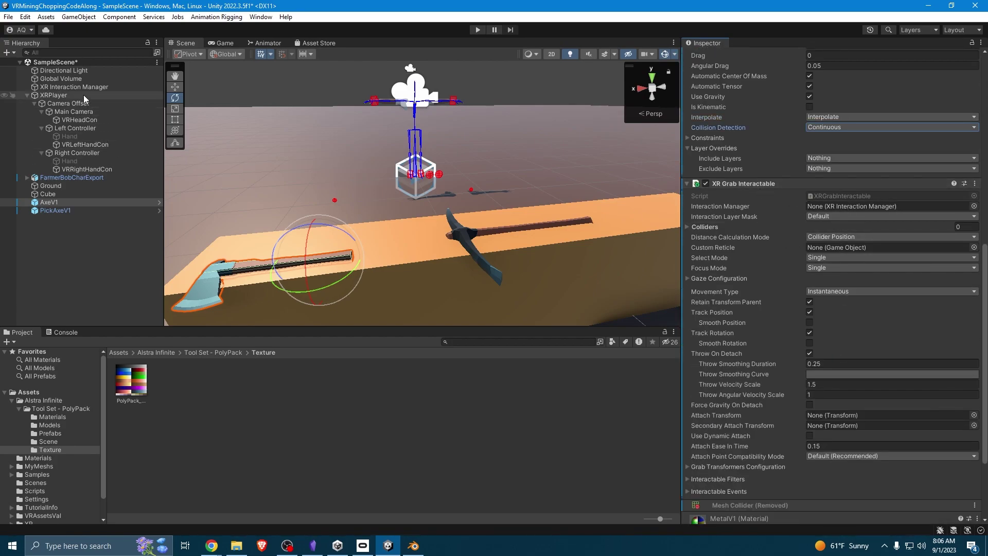
drag(85, 87, 854, 204)
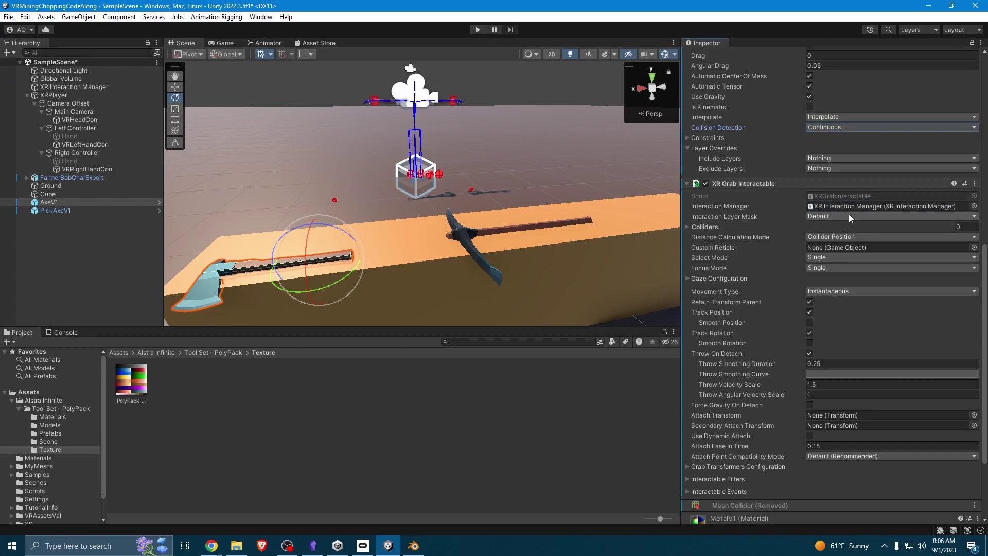
click(826, 293)
click(833, 301)
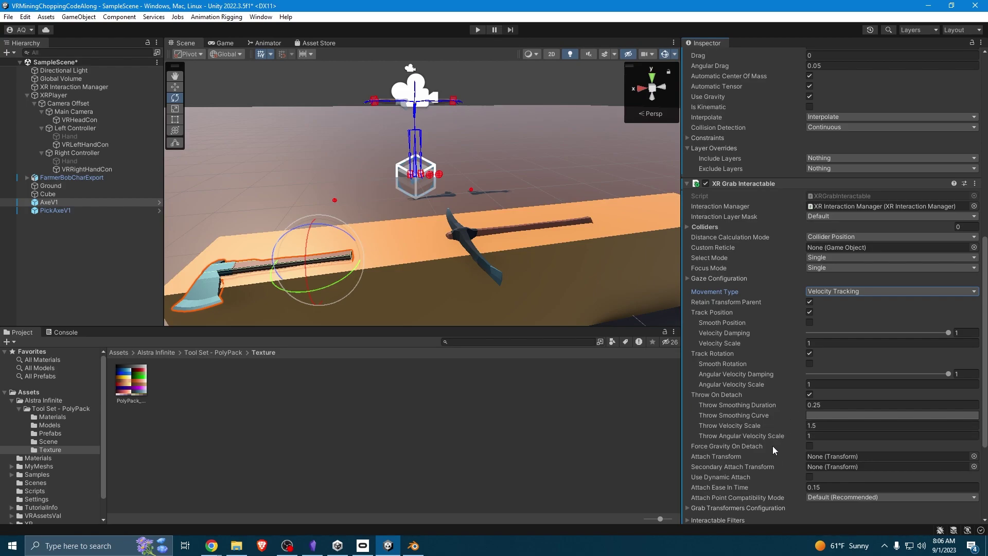
click(809, 477)
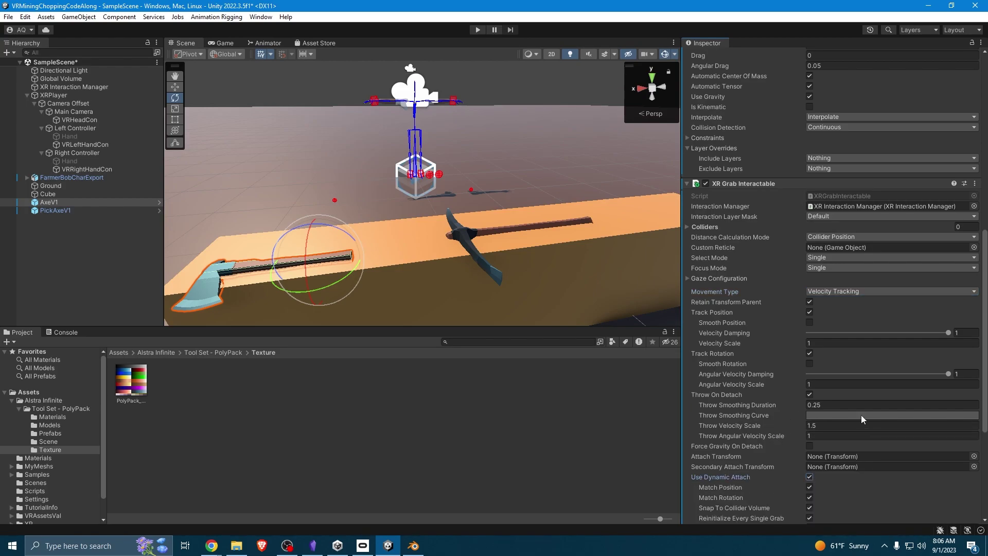
scroll(860, 412, down, 3)
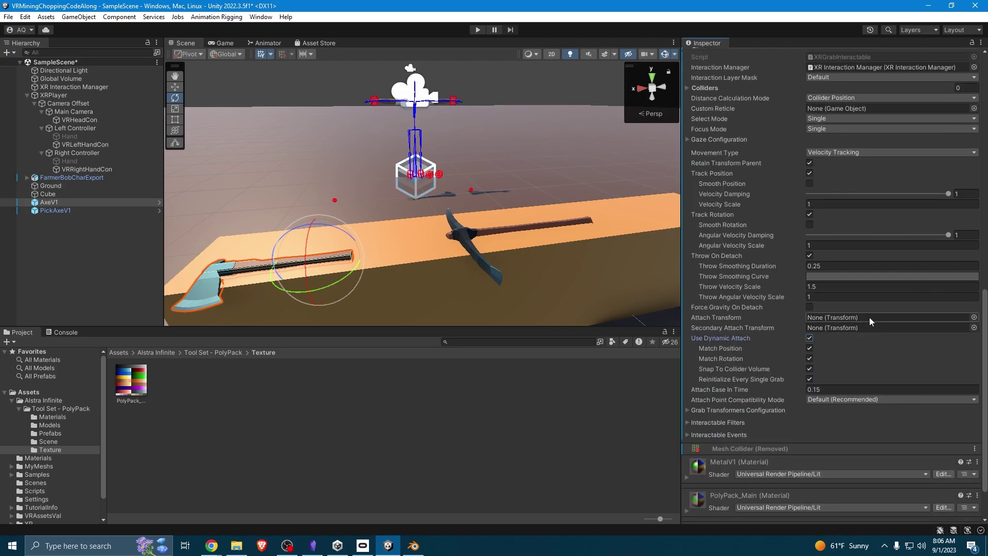
click(71, 266)
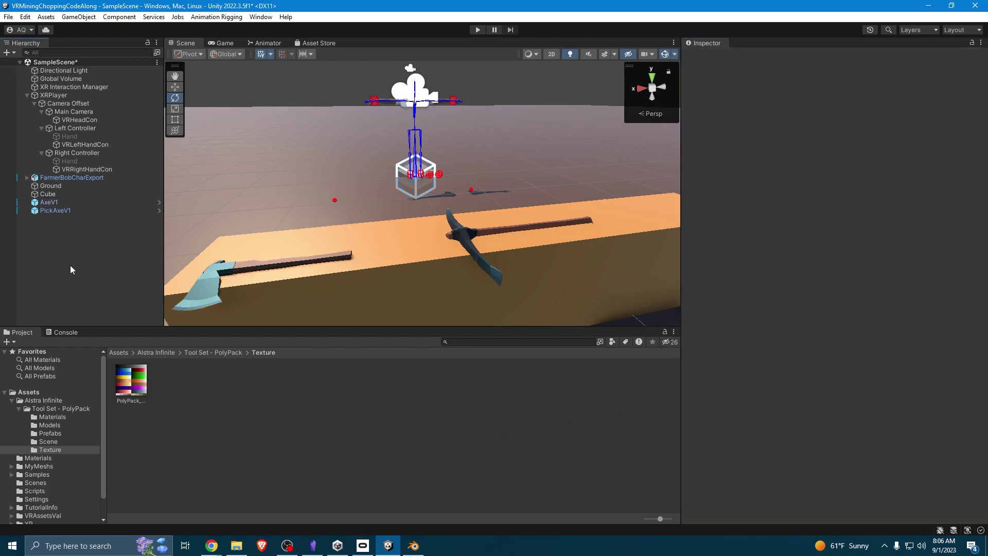